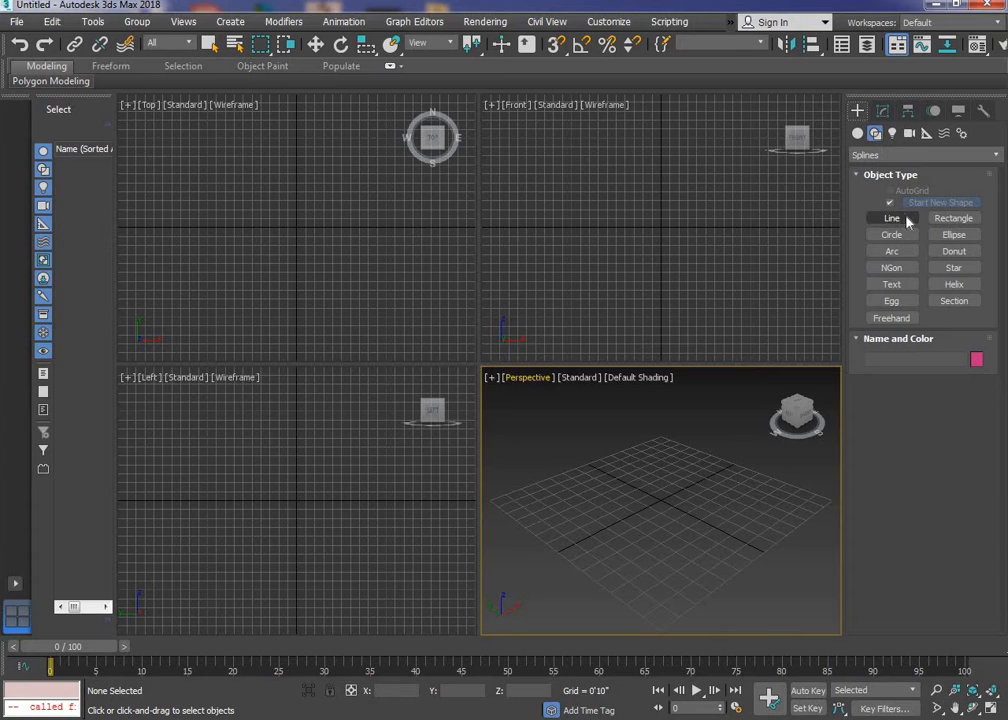
# Step: Draw an open line of two segments in the Left view, a near-vertical upper part bending into a diagonal lower part
pyautogui.click(905, 218)
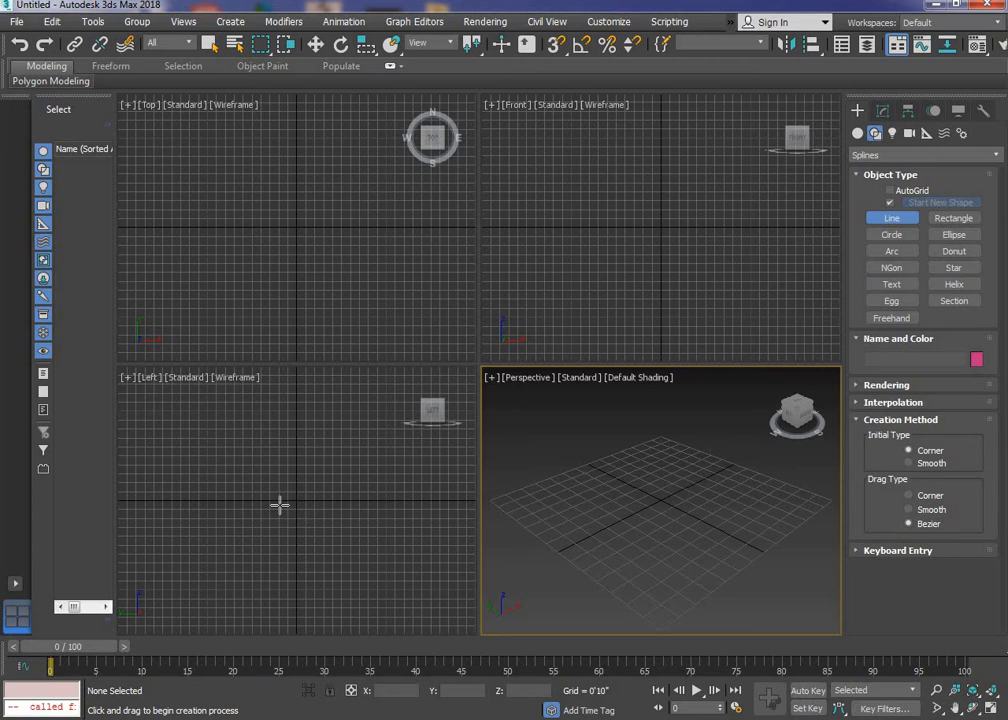
pyautogui.hotkey('alt', 'w')
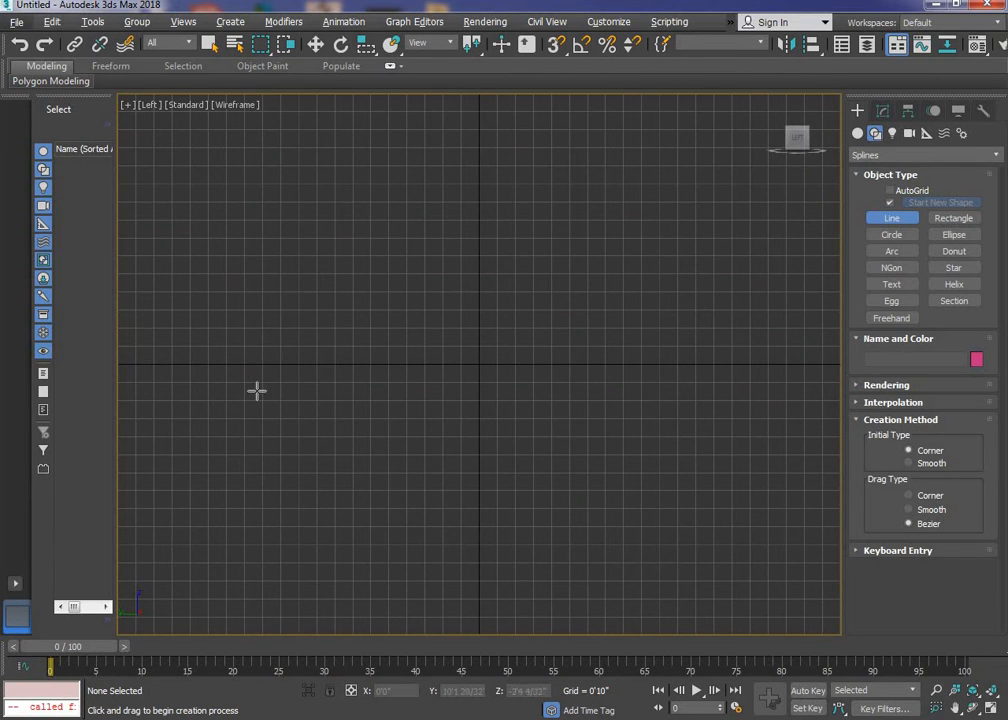
pyautogui.click(404, 241)
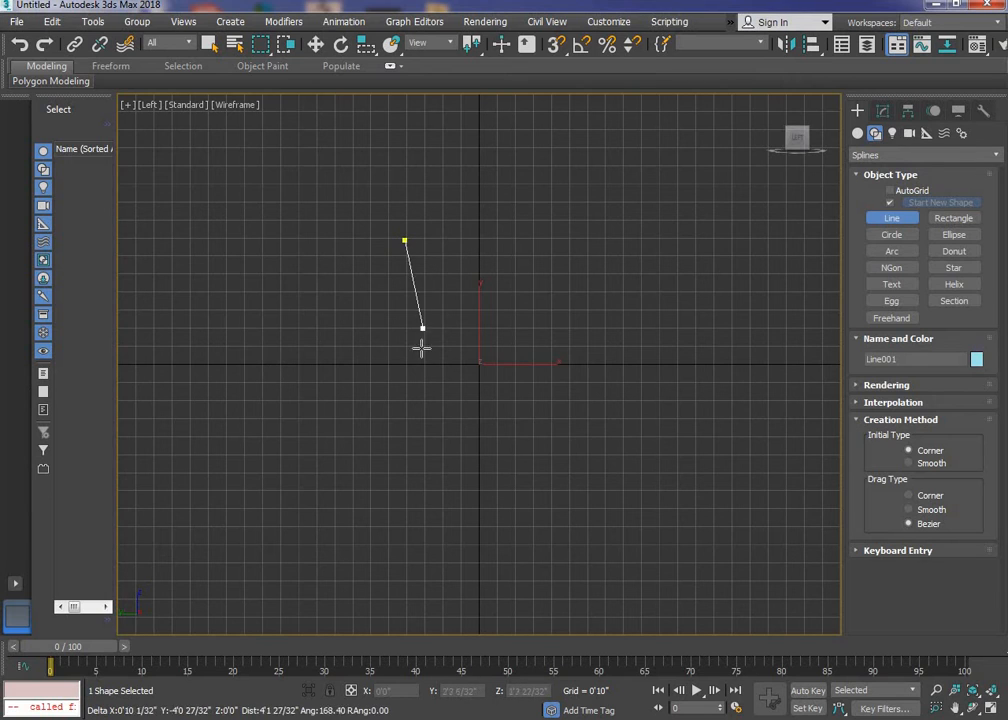
pyautogui.click(419, 362)
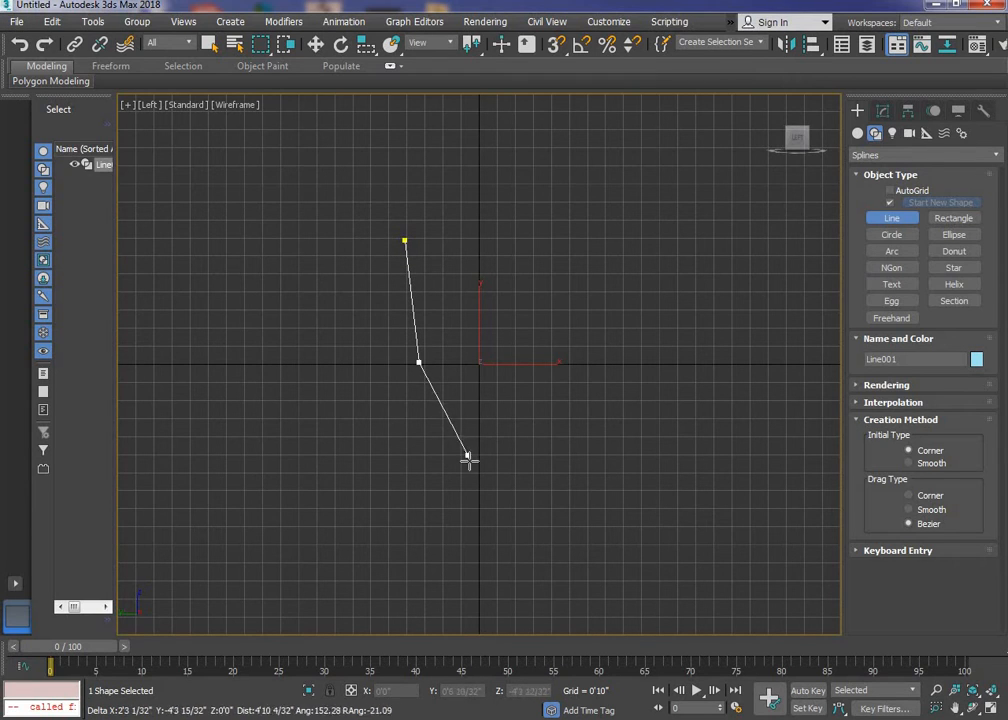
pyautogui.moveTo(472, 462); pyautogui.dragTo(549, 480)
pyautogui.rightClick(549, 513)
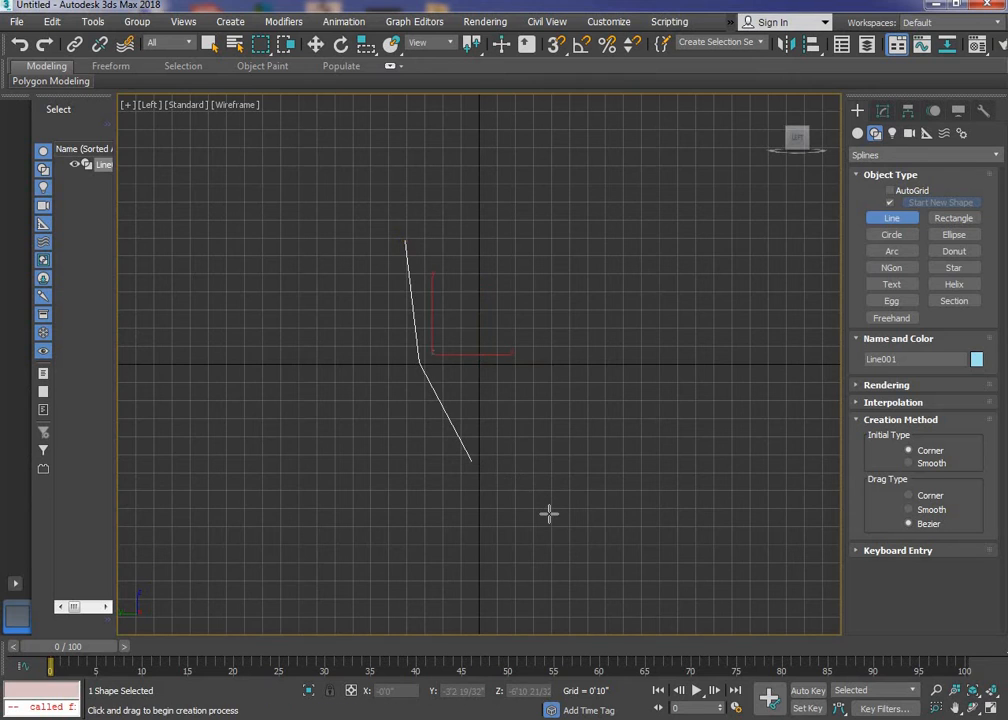
# Step: Draw a second straight line in the Left view that crosses the lower segment of the bent line in an X
pyautogui.hotkey('alt', 'w')
pyautogui.keyDown('alt'); pyautogui.moveTo(635, 571); pyautogui.dragTo(688, 580, button='middle'); pyautogui.keyUp('alt')
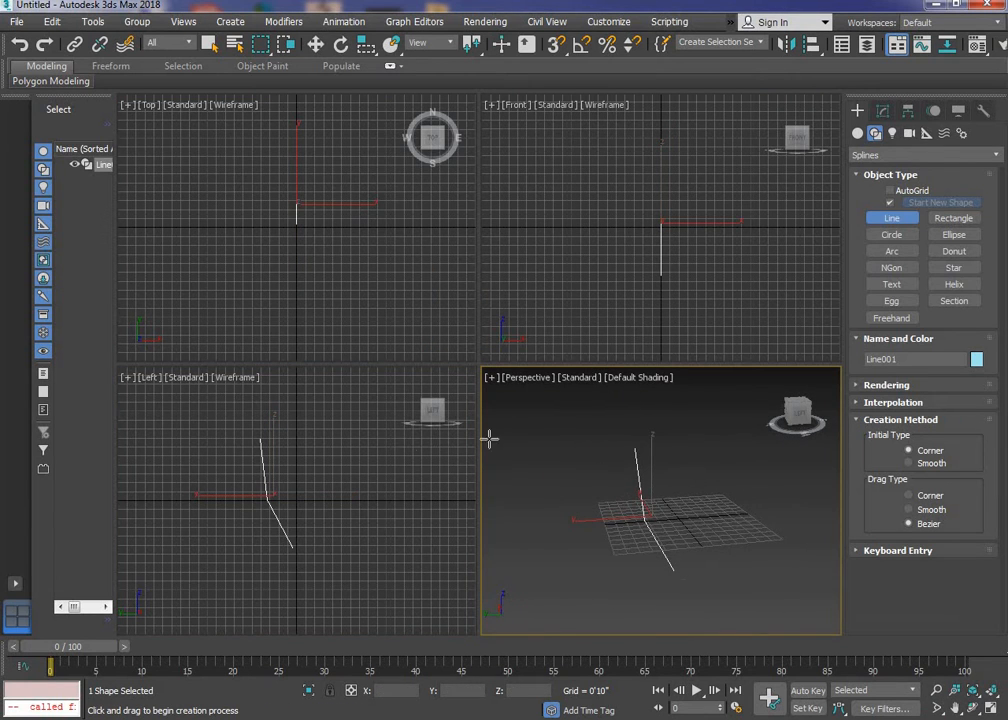
pyautogui.scroll(3, 277, 537)
pyautogui.hotkey('alt', 'w')
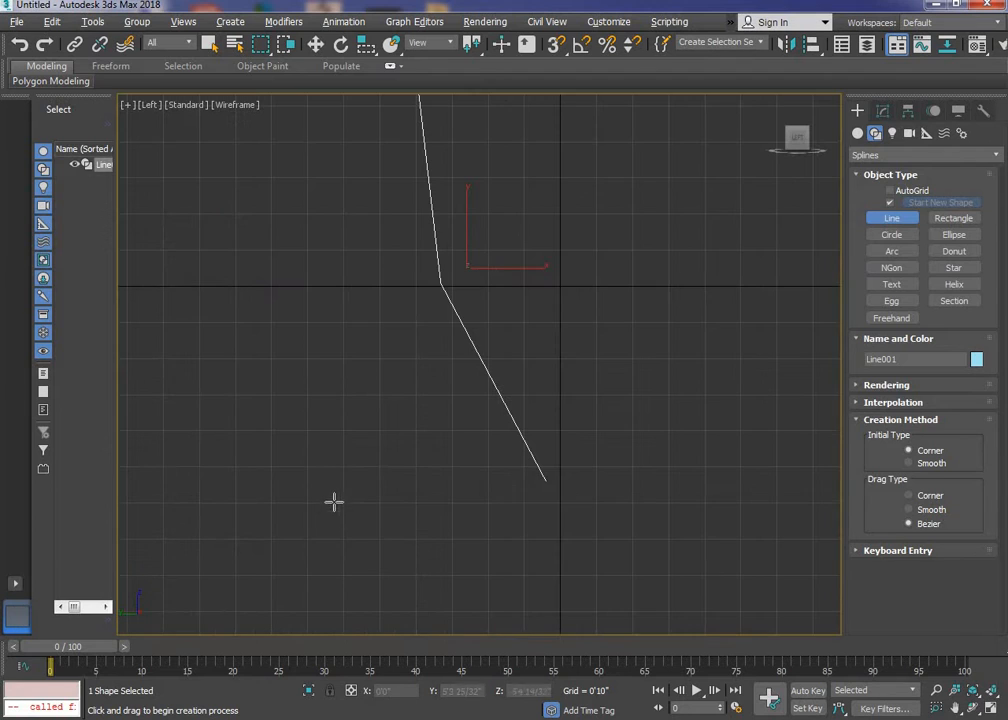
pyautogui.moveTo(425, 463); pyautogui.dragTo(504, 472, button='middle')
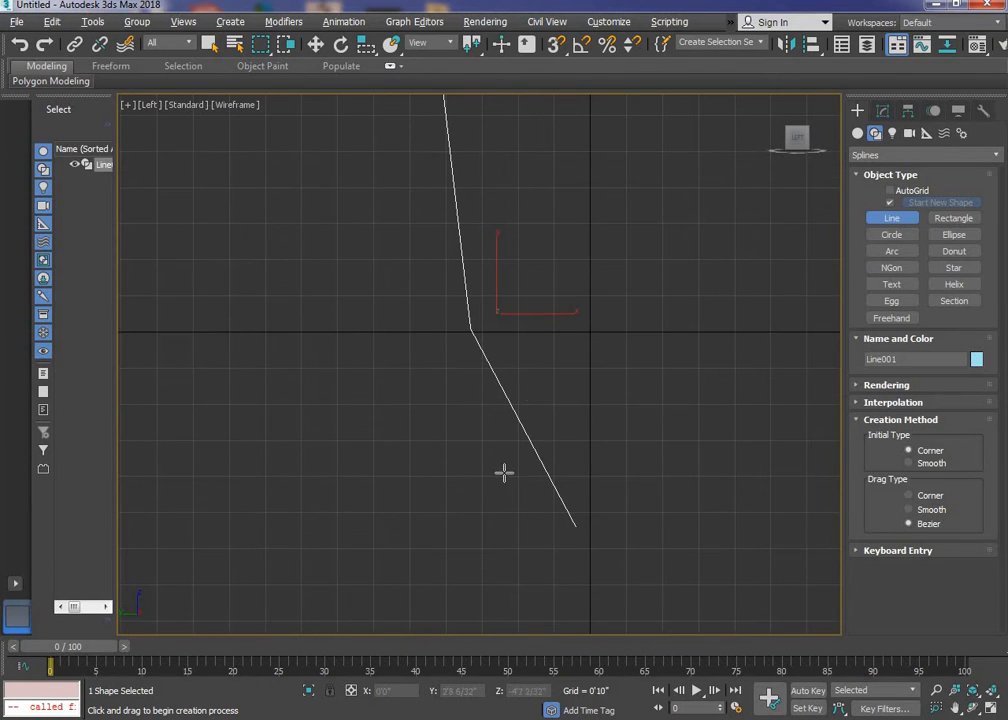
pyautogui.click(571, 332)
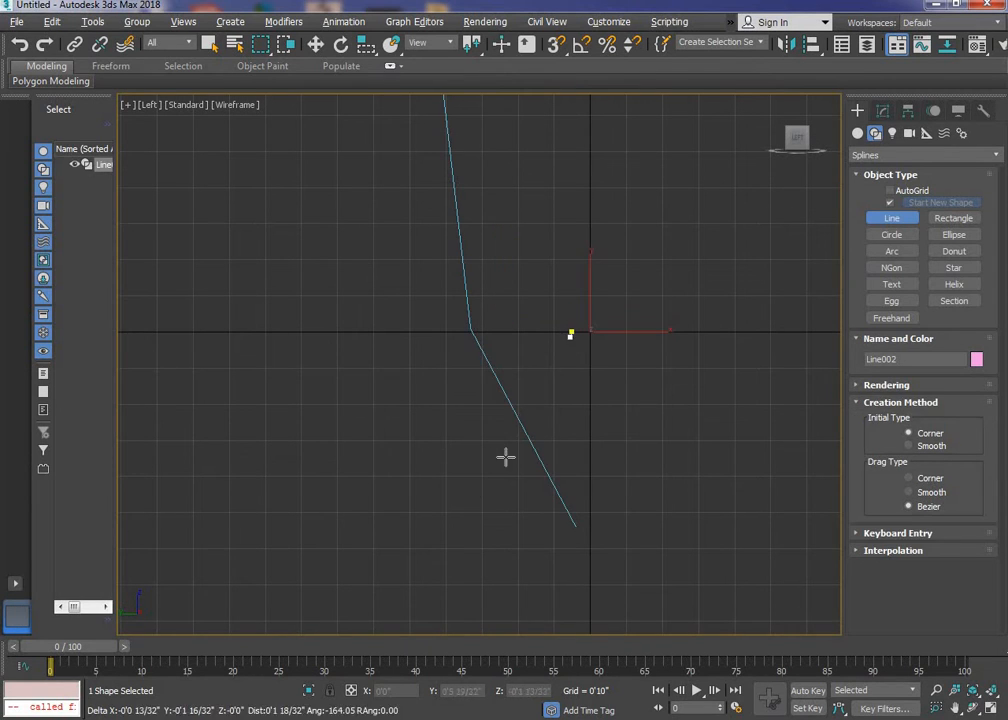
pyautogui.click(463, 531)
pyautogui.rightClick(463, 531)
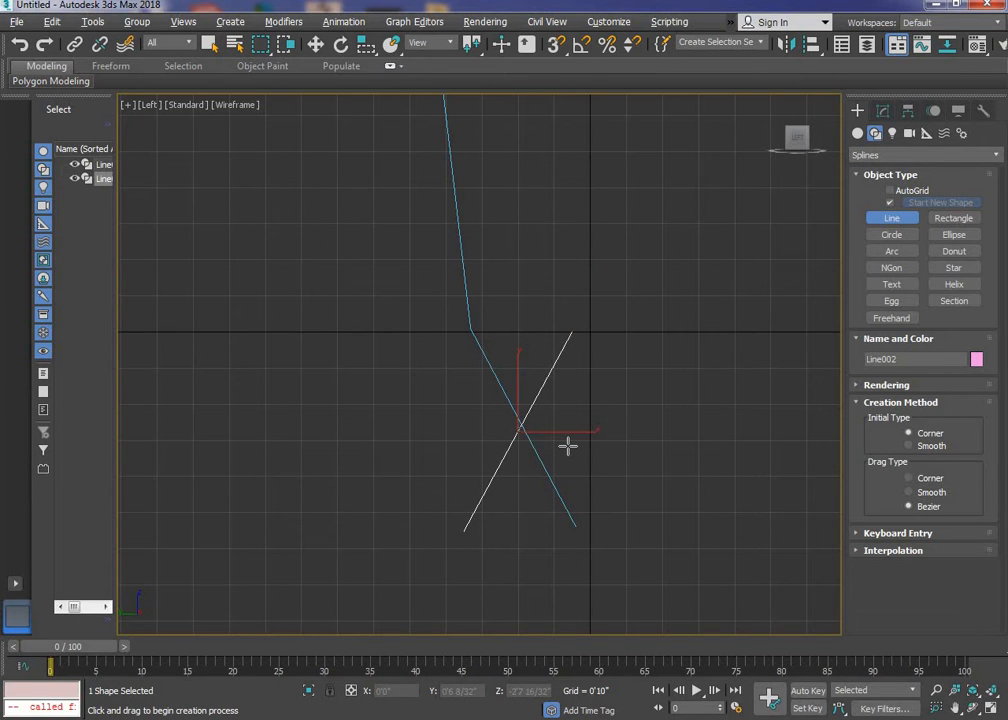
# Step: Select both lines and move them together upward and along the positive X axis in the Perspective view
pyautogui.hotkey('alt', 'w')
pyautogui.keyDown('alt'); pyautogui.moveTo(659, 522); pyautogui.dragTo(556, 512, button='middle'); pyautogui.keyUp('alt')
pyautogui.rightClick(602, 431)
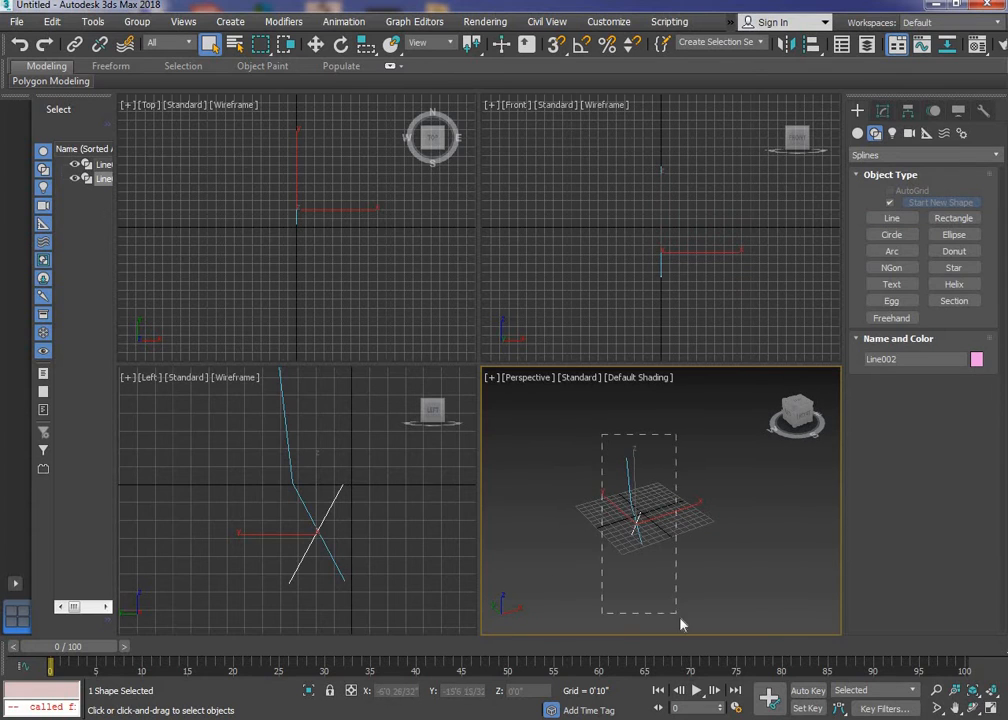
pyautogui.moveTo(680, 624); pyautogui.dragTo(676, 614)
pyautogui.press('w')
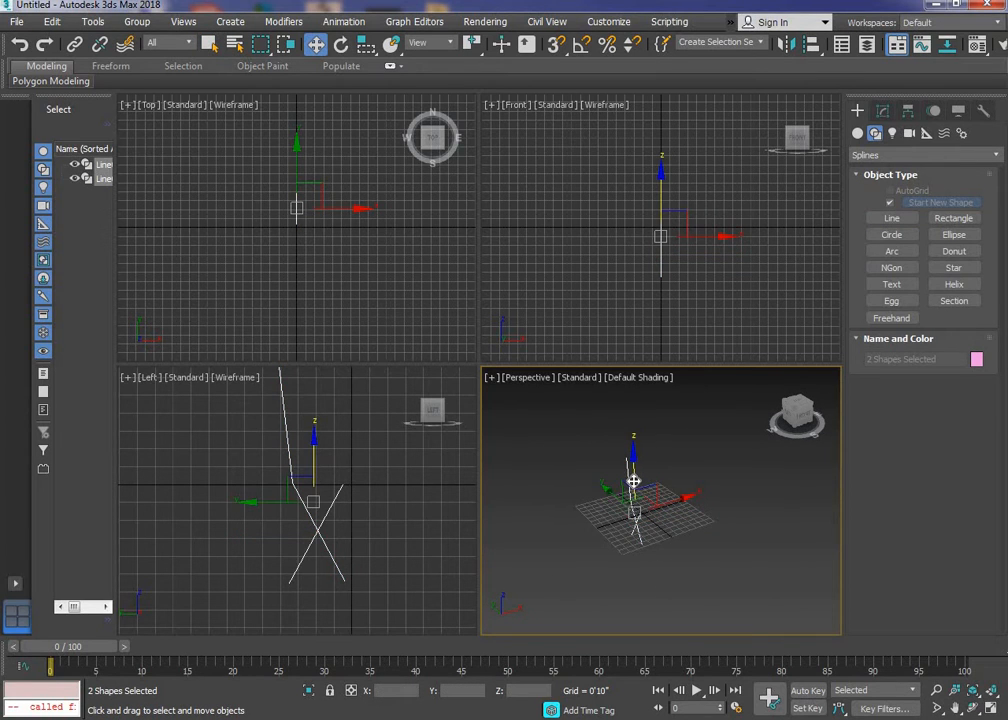
pyautogui.moveTo(633, 482); pyautogui.dragTo(709, 468)
pyautogui.click(744, 534)
# Step: Clone the two lines as one instance set, offset along the negative X axis in the Top view
pyautogui.scroll(4, 632, 498)
pyautogui.moveTo(630, 499); pyautogui.dragTo(629, 535, button='middle')
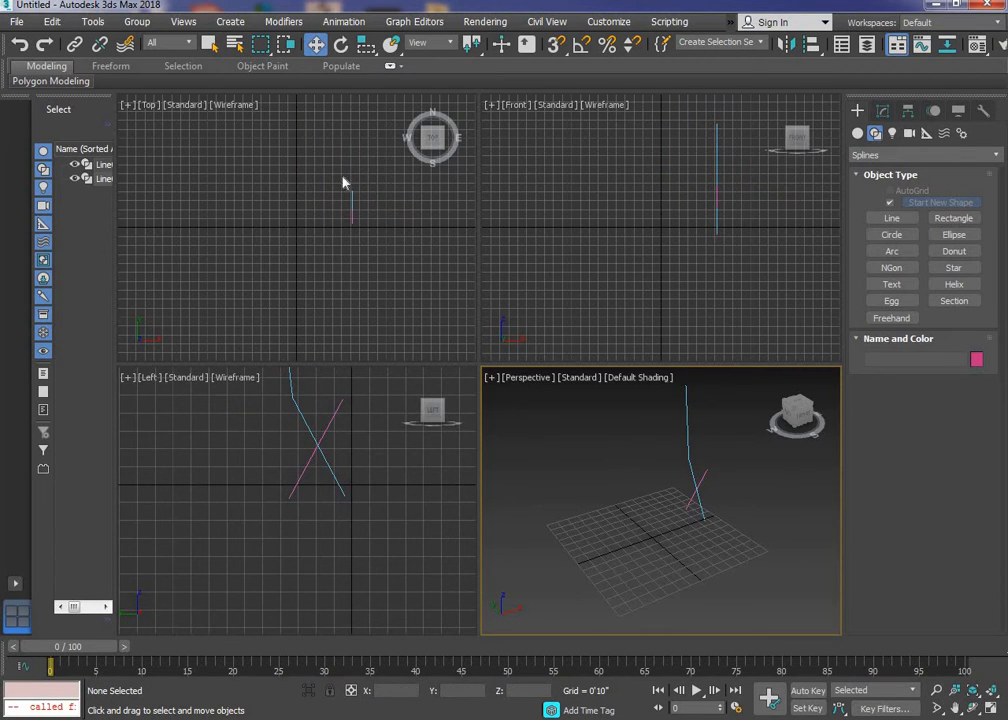
pyautogui.moveTo(333, 171); pyautogui.dragTo(392, 295)
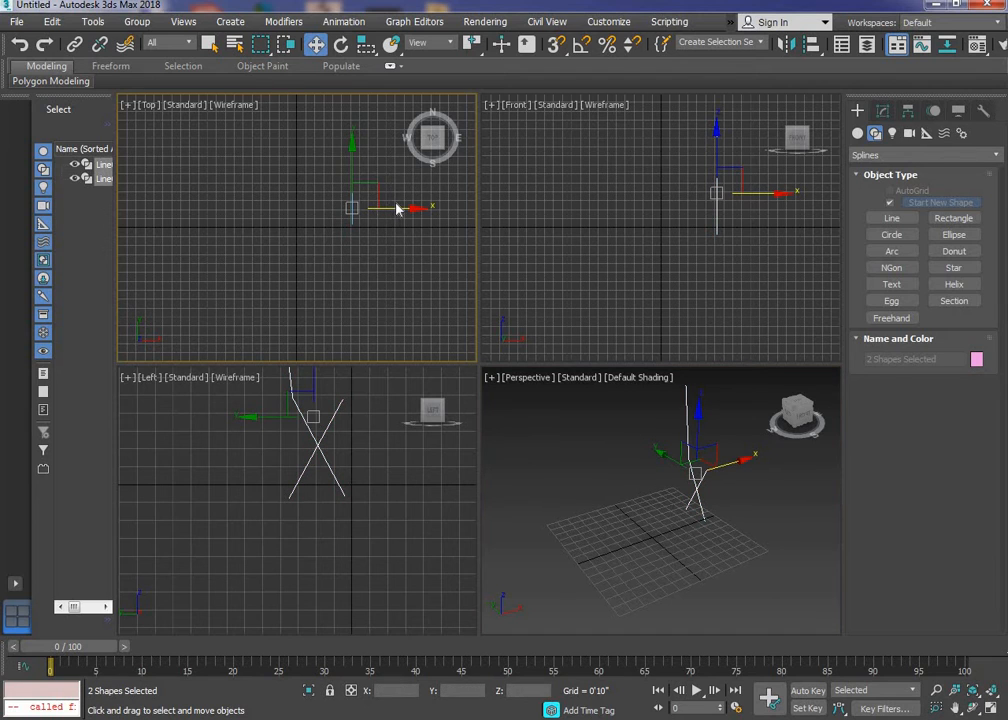
pyautogui.moveTo(399, 206); pyautogui.dragTo(366, 207)
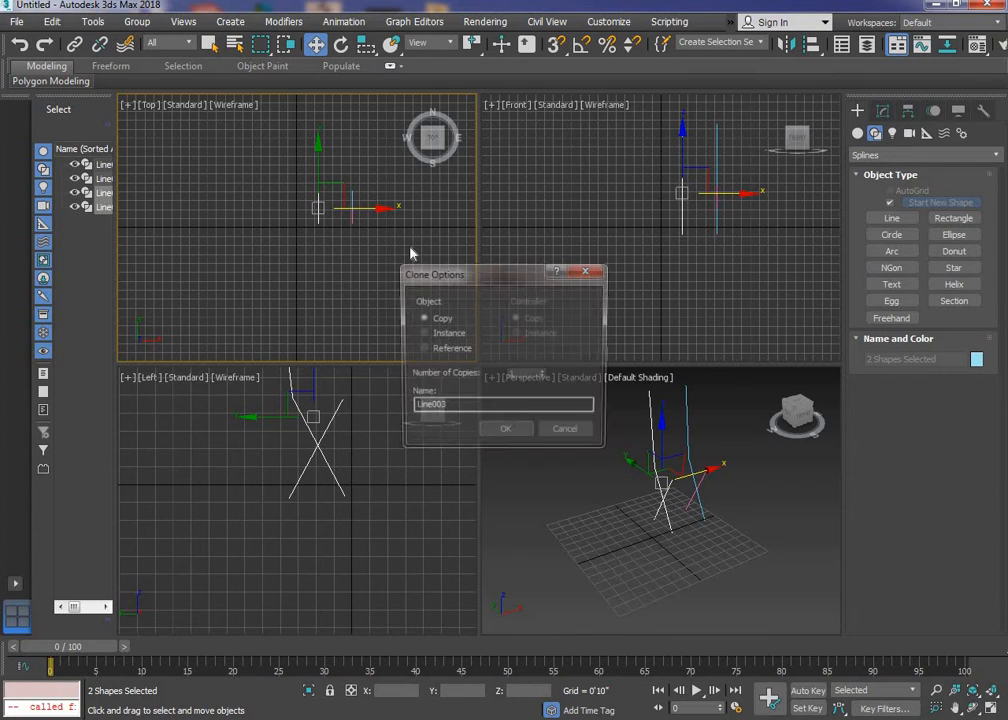
pyautogui.click(506, 433)
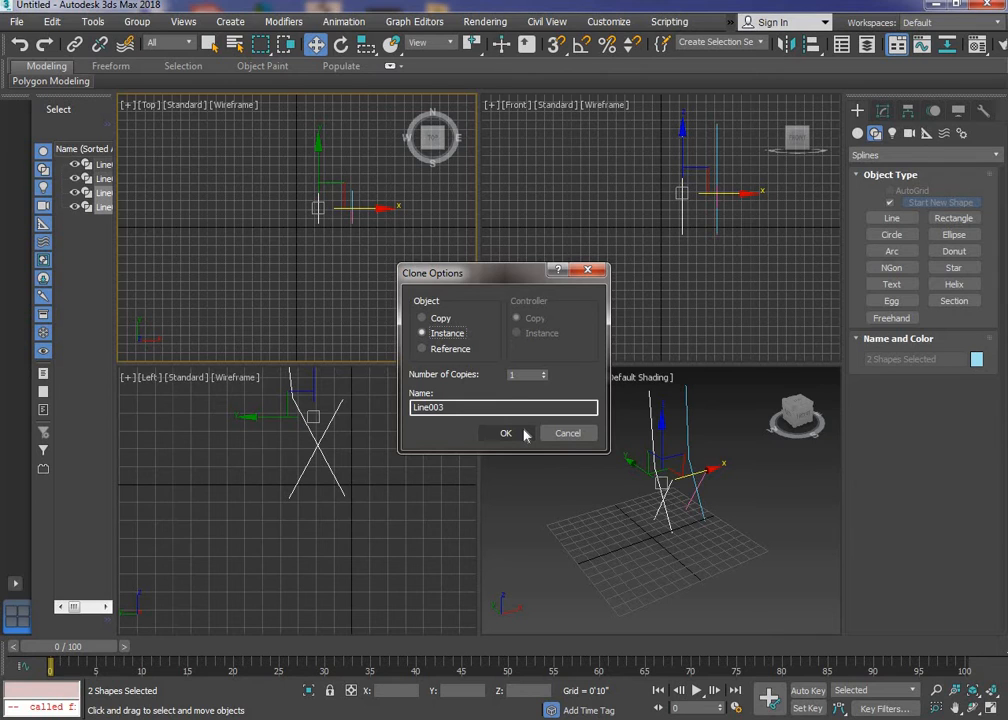
pyautogui.click(523, 434)
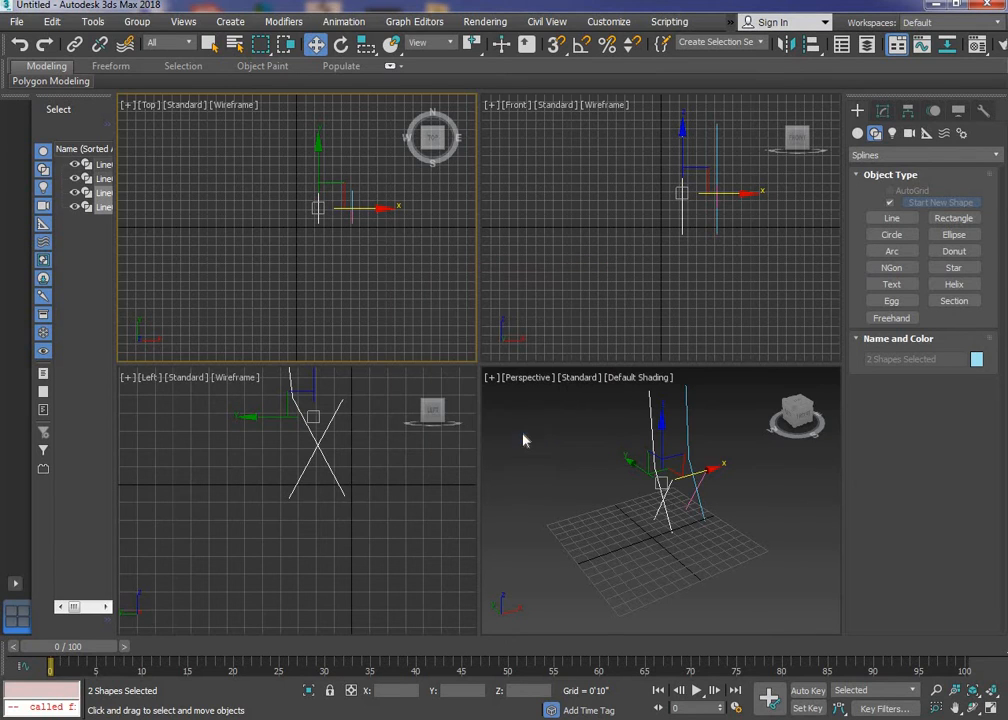
pyautogui.click(562, 479)
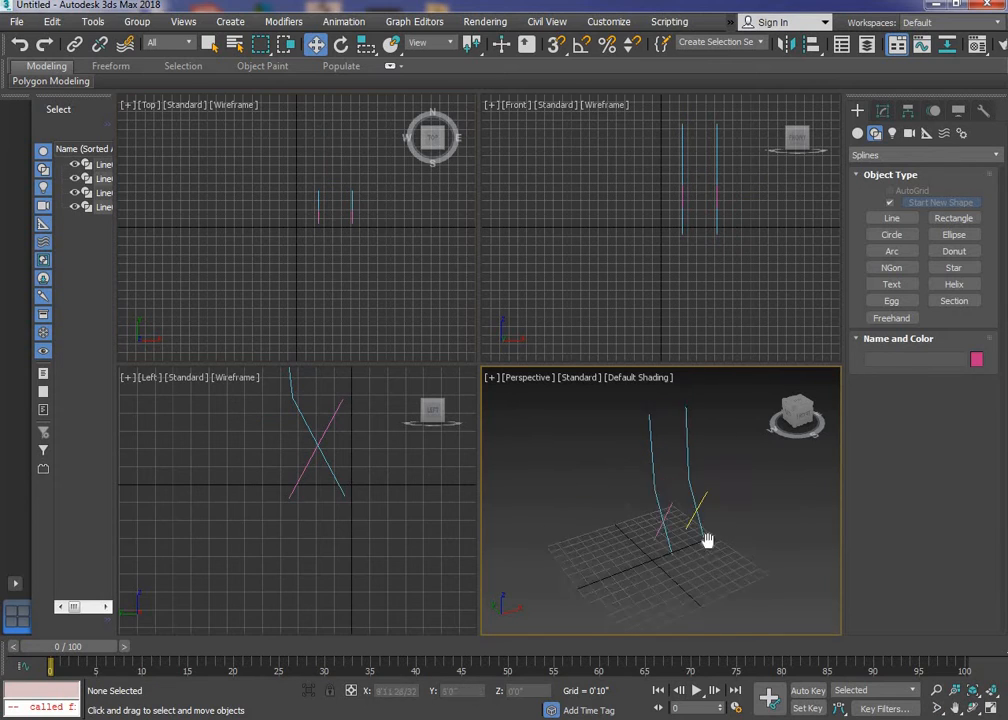
# Step: Turn on 3D snapping with Vertex, Endpoint and Midpoint, and draw an arc of about 1'7 1/2" radius joining the two bent lines' upper ends
pyautogui.scroll(3, 642, 517)
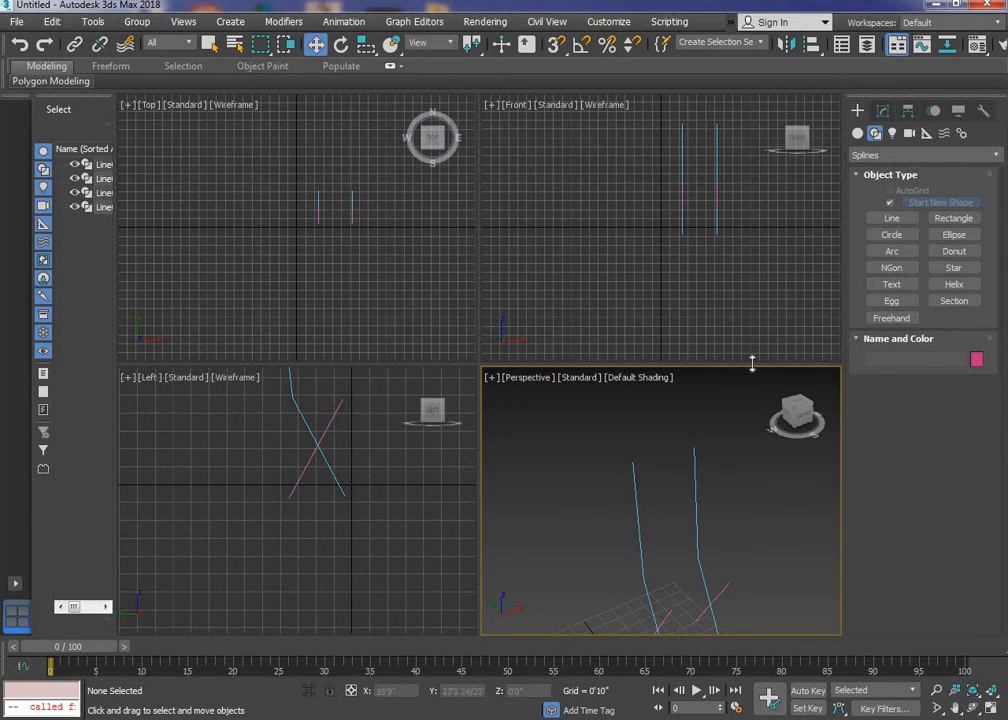
pyautogui.click(893, 251)
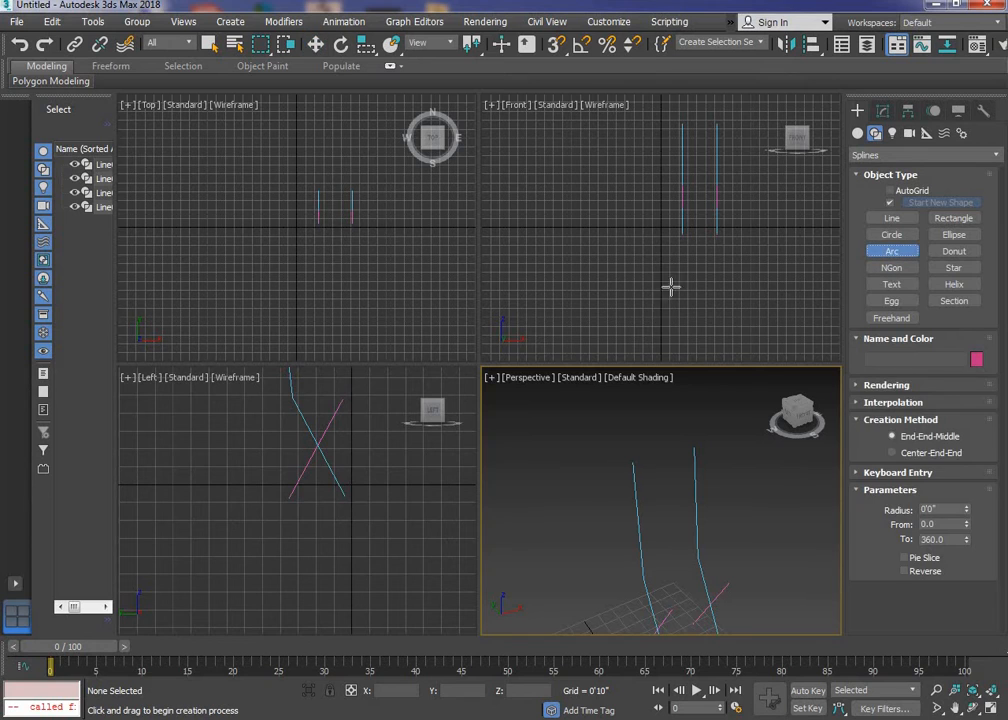
pyautogui.moveTo(676, 277); pyautogui.dragTo(637, 432, button='middle')
pyautogui.scroll(3, 657, 322)
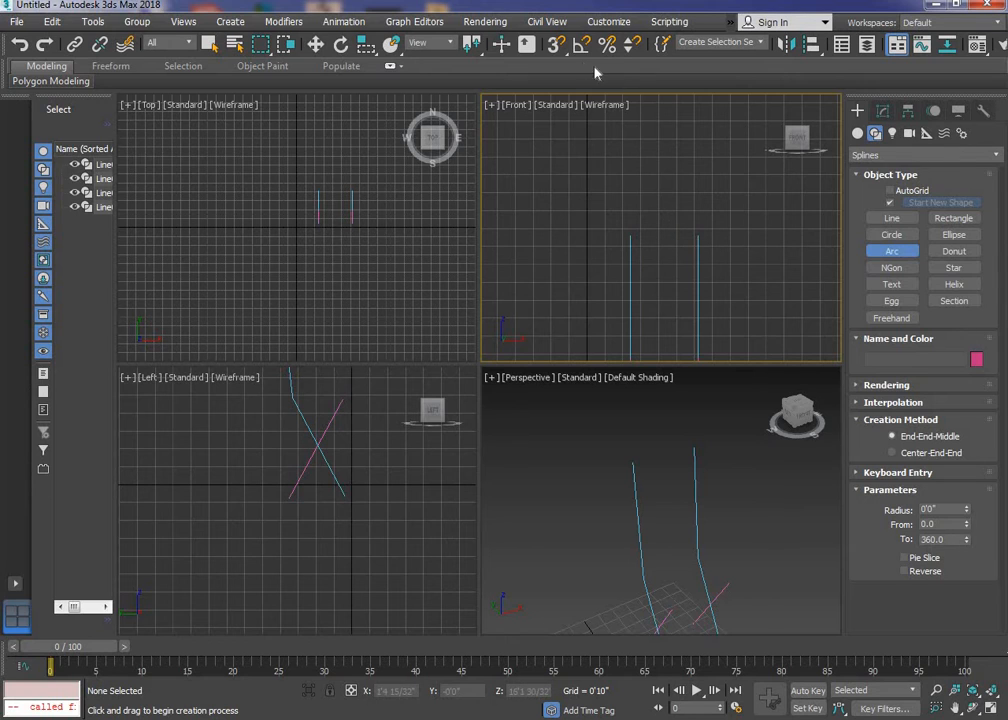
pyautogui.click(557, 45)
pyautogui.rightClick(557, 47)
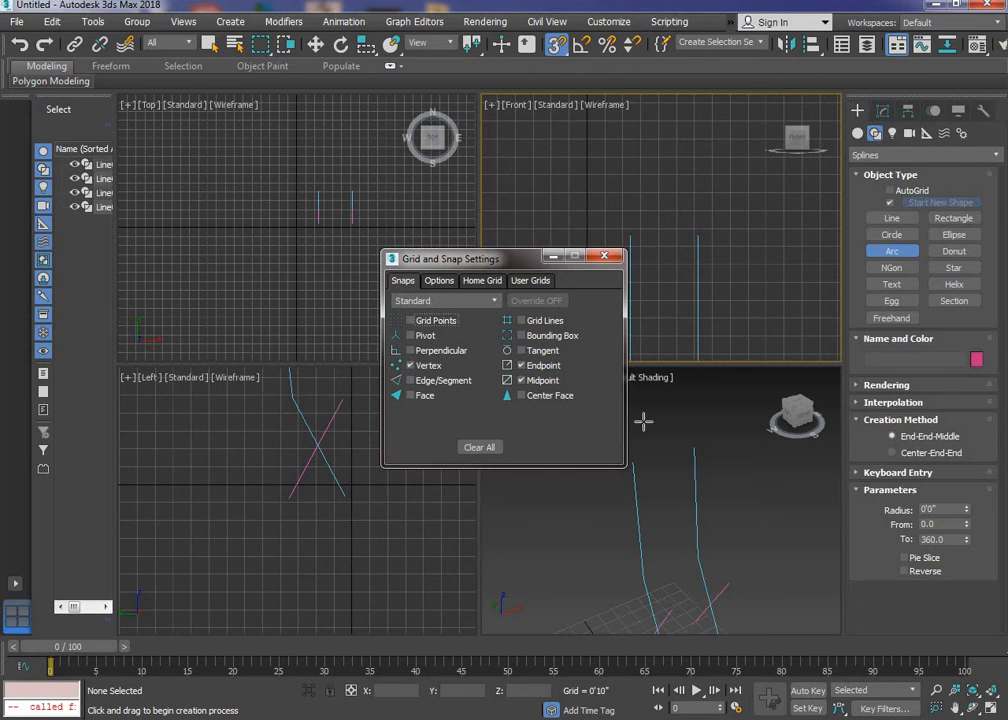
pyautogui.click(603, 258)
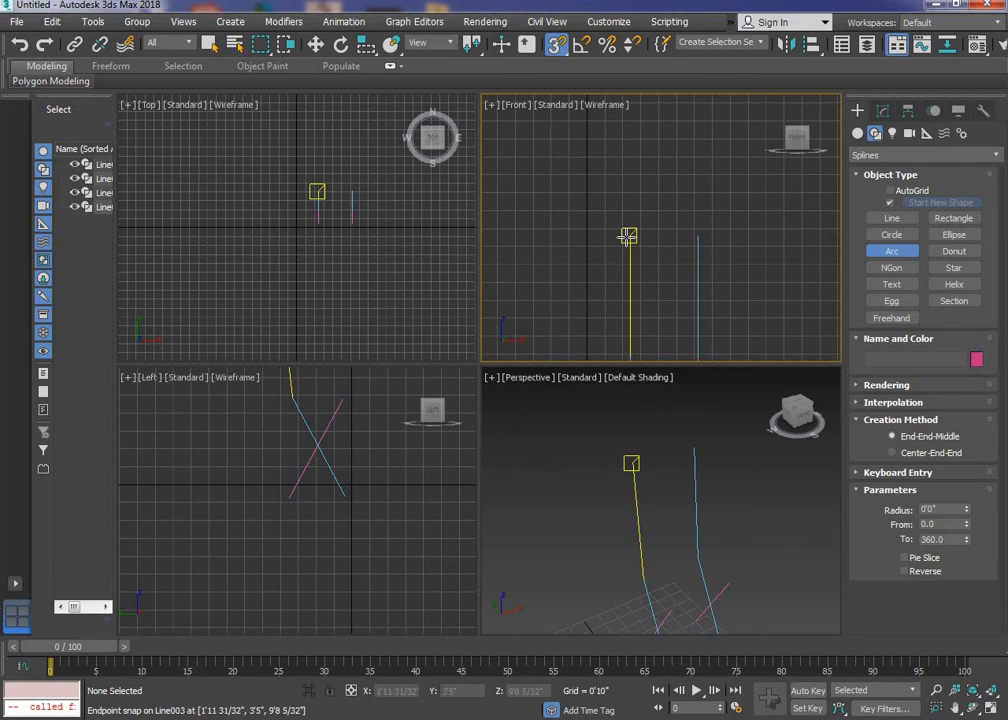
pyautogui.moveTo(645, 233); pyautogui.dragTo(703, 238)
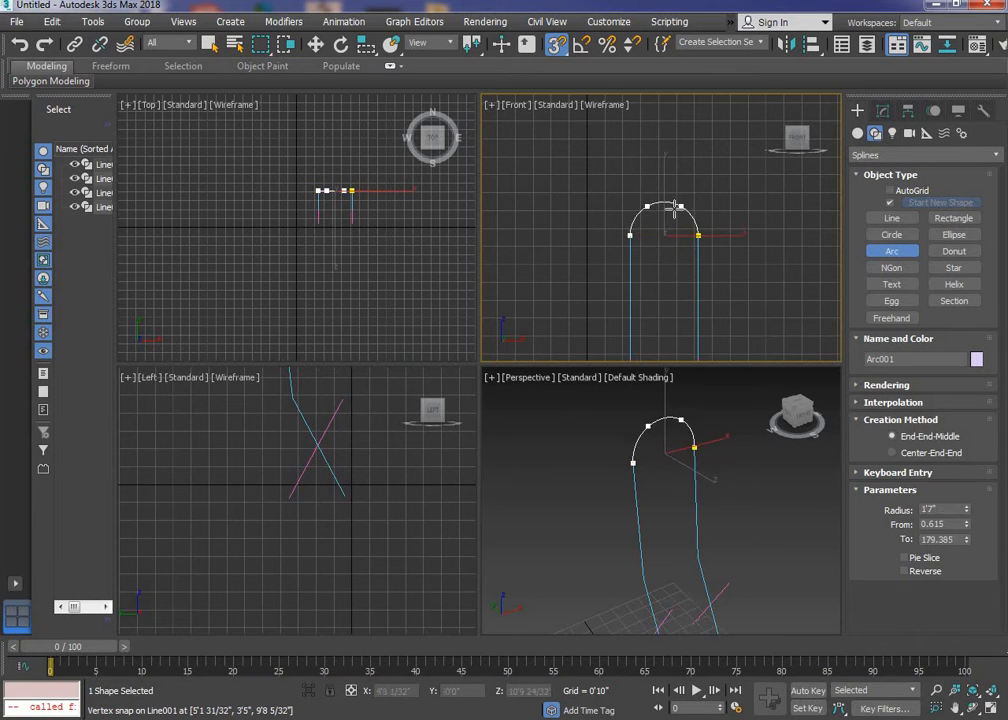
pyautogui.click(667, 210)
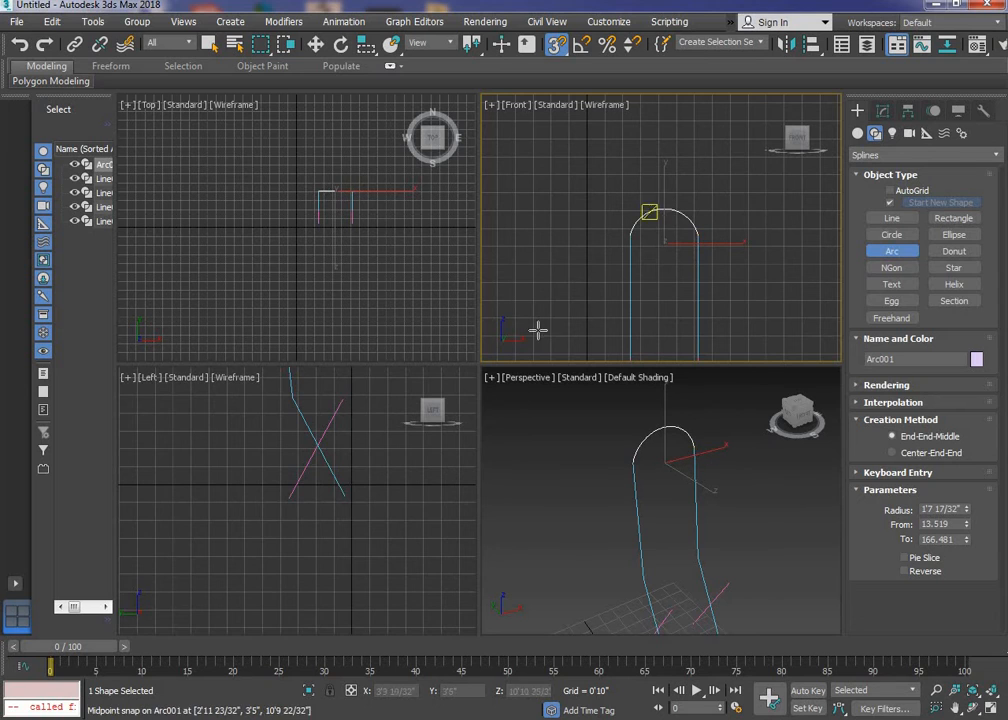
# Step: Turn off snapping and rotate the arc in the Left view so it follows the slope of the bent line's upper segment
pyautogui.moveTo(335, 468); pyautogui.dragTo(341, 556, button='middle')
pyautogui.scroll(-4, 341, 556)
pyautogui.press('w')
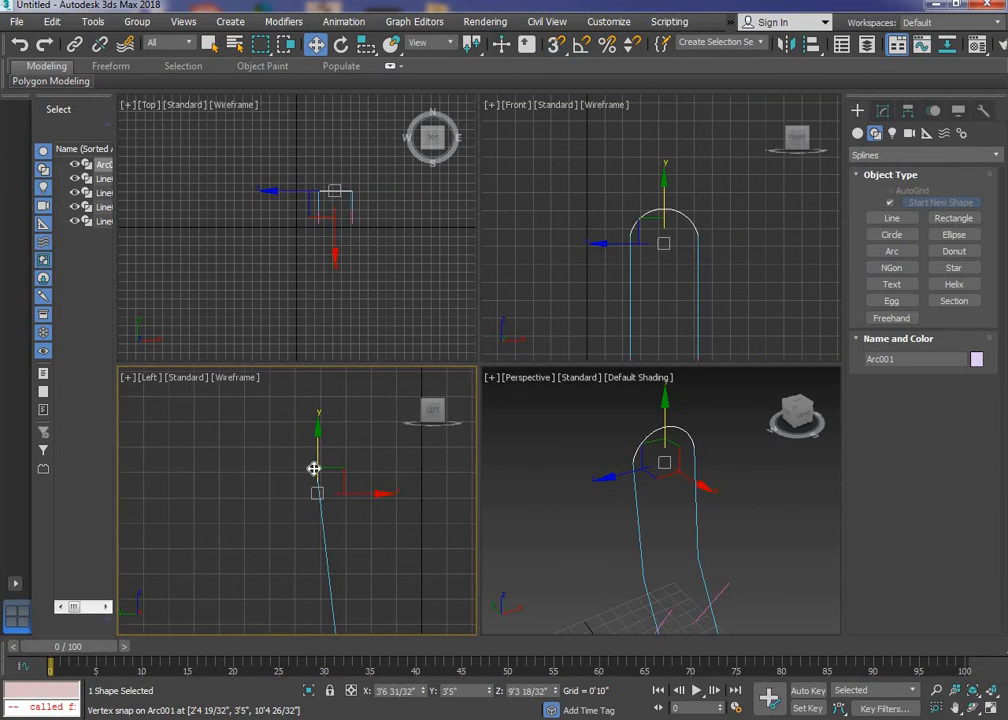
pyautogui.click(357, 492)
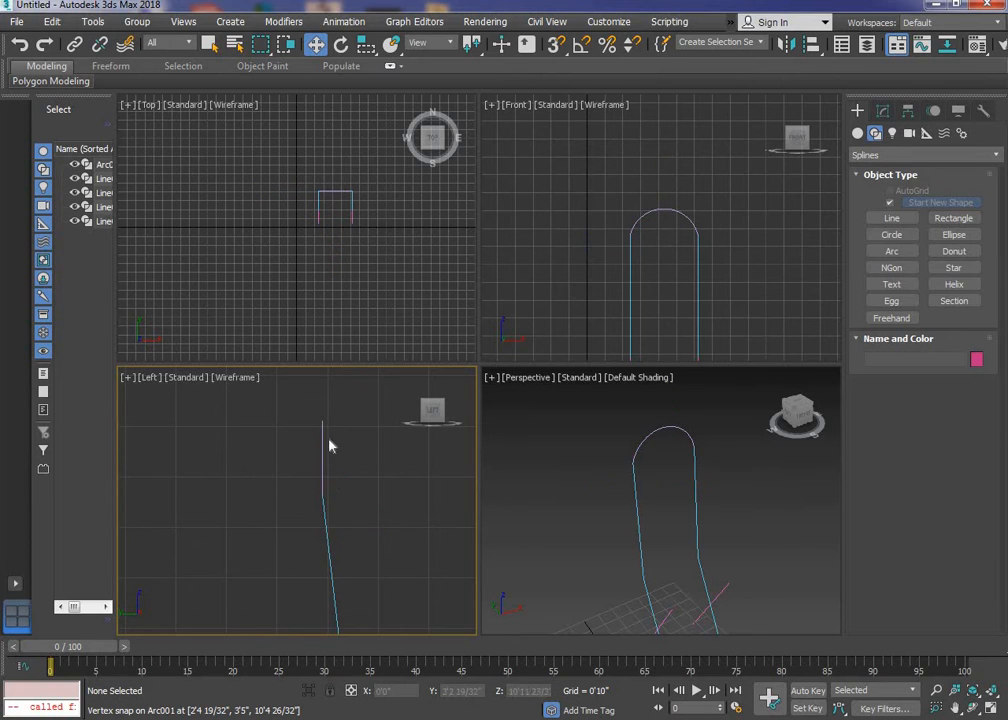
pyautogui.scroll(-4, 326, 515)
pyautogui.moveTo(338, 498); pyautogui.dragTo(349, 472, button='middle')
pyautogui.scroll(4, 333, 480)
pyautogui.scroll(2, 333, 475)
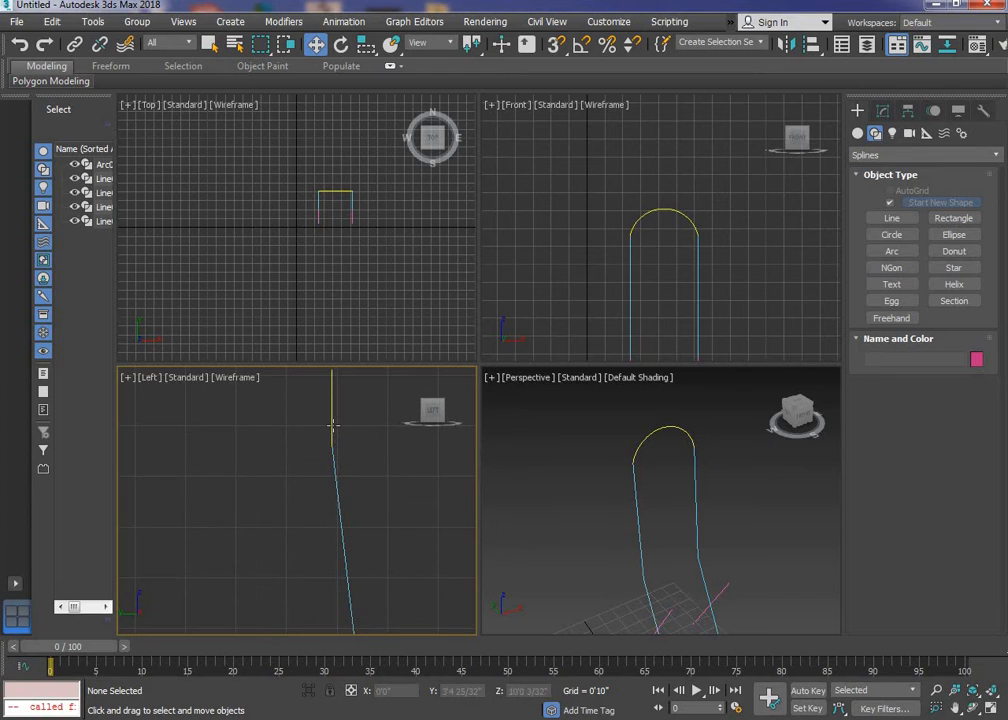
pyautogui.click(333, 423)
pyautogui.moveTo(383, 596); pyautogui.dragTo(396, 637, button='middle')
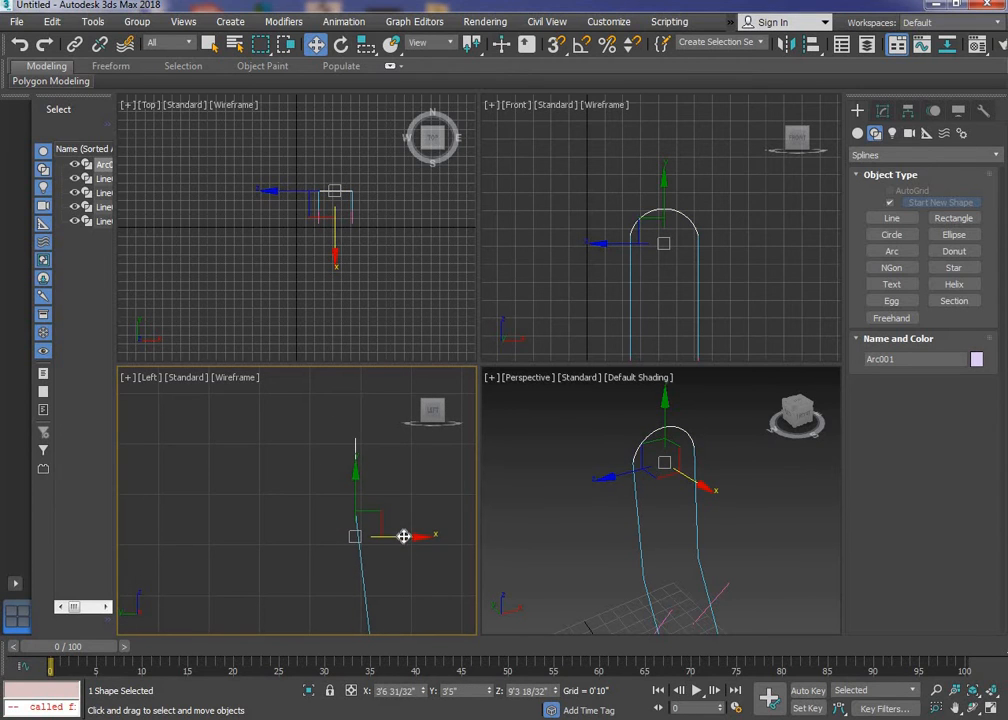
pyautogui.press('e')
pyautogui.moveTo(395, 489); pyautogui.dragTo(386, 411)
pyautogui.click(425, 476)
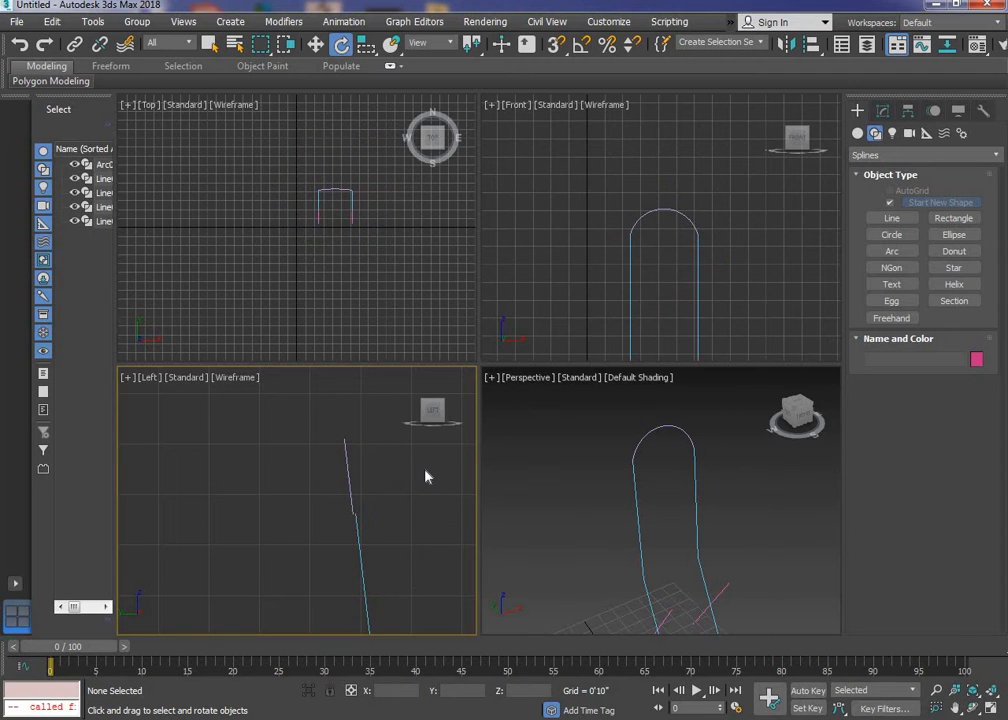
# Step: Turn on 3D snapping and move the arc in the Left view so its lower end meets the bent line's upper end
pyautogui.press('w')
pyautogui.scroll(4, 335, 520)
pyautogui.click(377, 503)
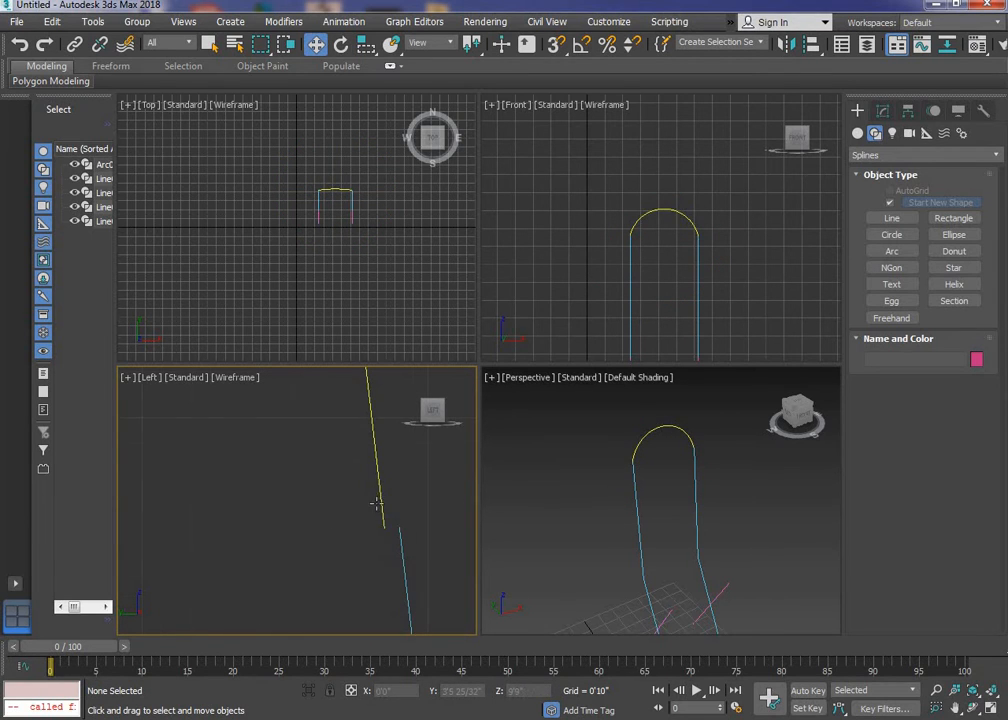
pyautogui.click(378, 504)
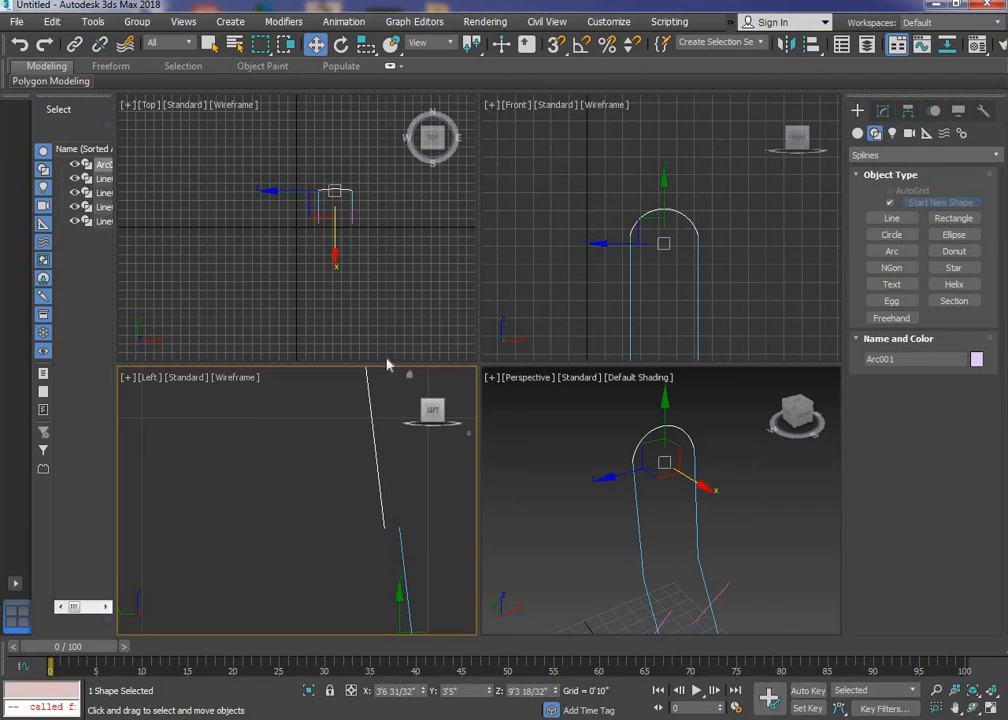
pyautogui.click(363, 413)
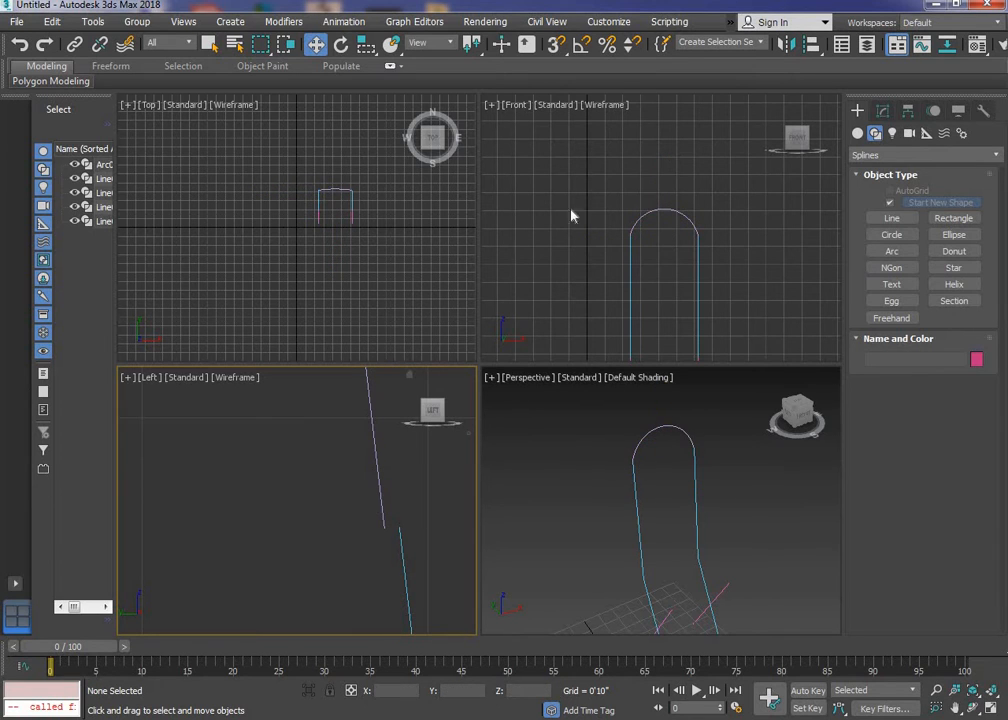
pyautogui.click(557, 45)
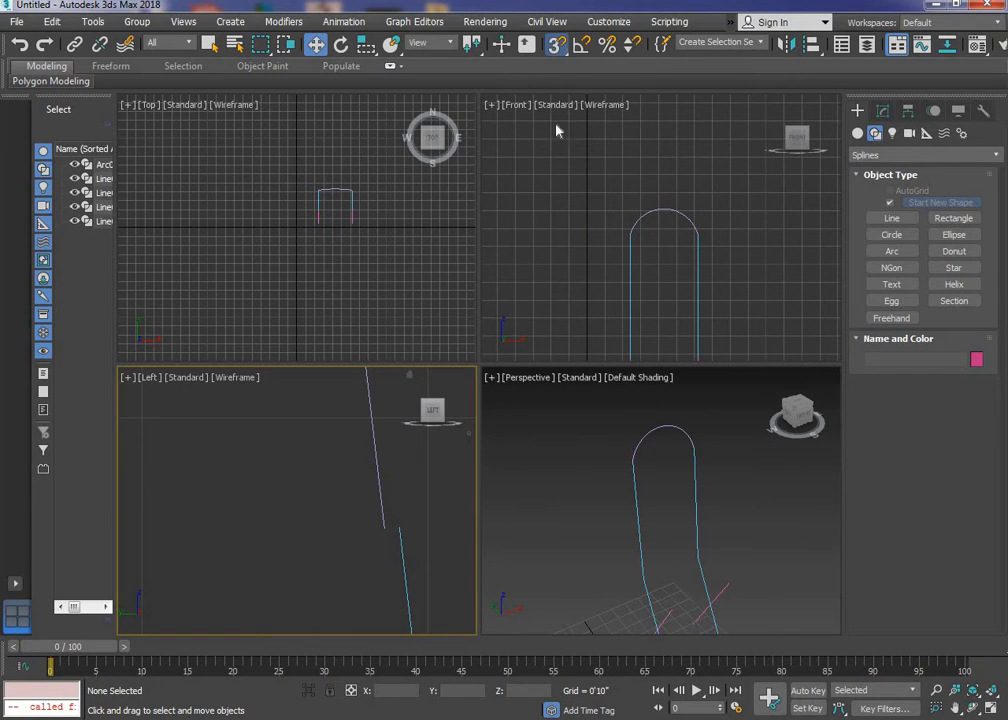
pyautogui.click(644, 437)
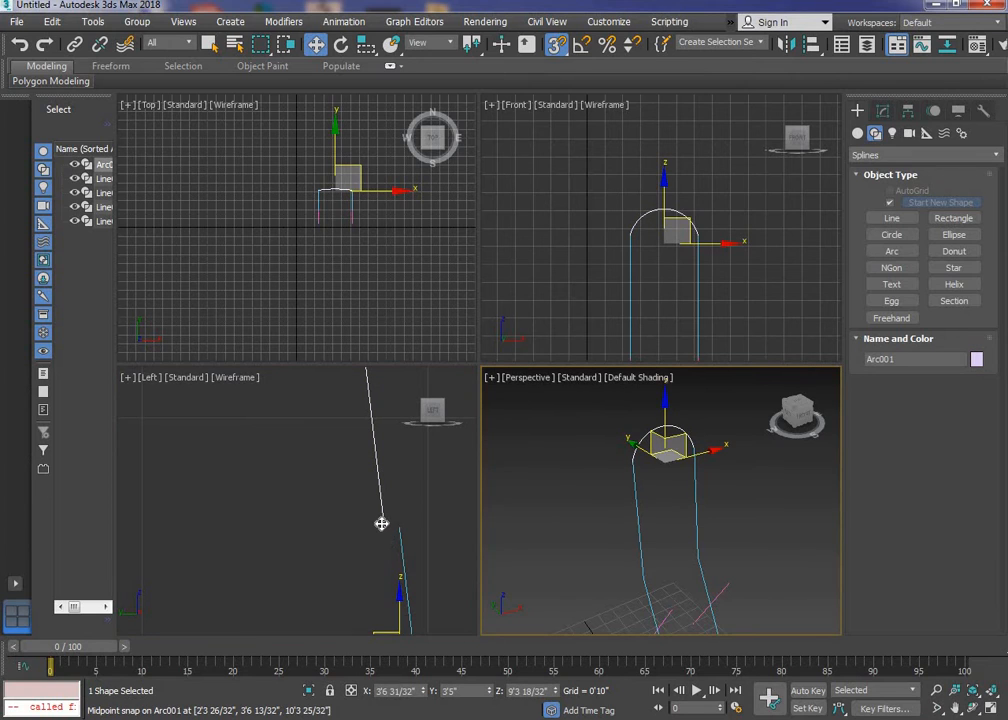
pyautogui.moveTo(382, 523); pyautogui.dragTo(393, 524)
pyautogui.click(440, 514)
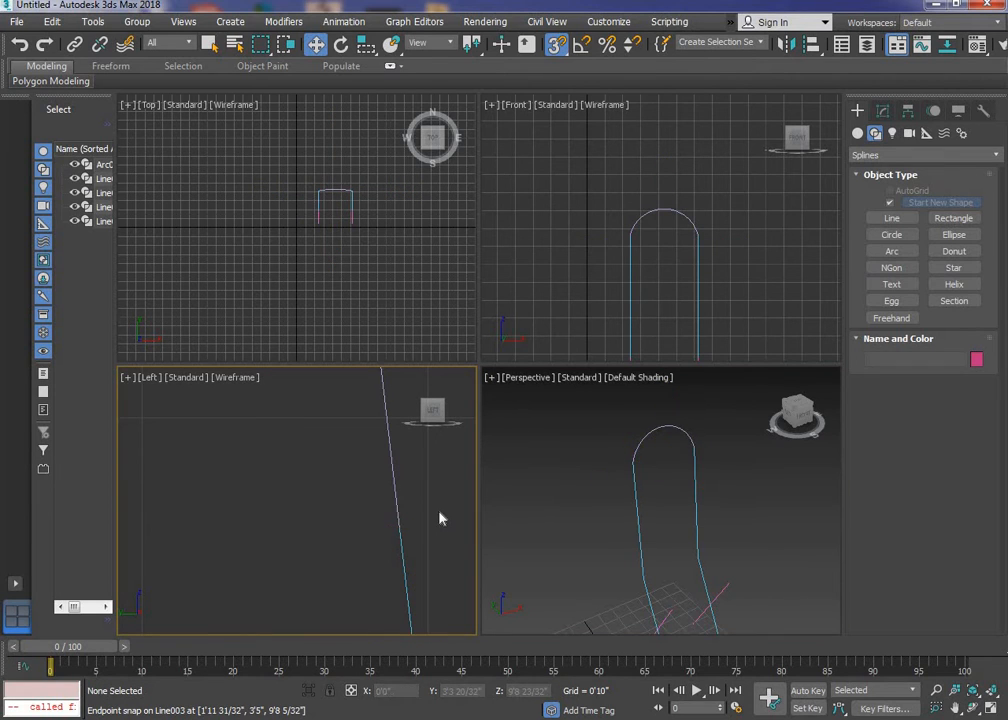
# Step: With snapping off, draw a circle of about 1'9 1/2" radius centred between the side lines in the Top view
pyautogui.scroll(-6, 702, 547)
pyautogui.scroll(4, 700, 551)
pyautogui.moveTo(698, 552); pyautogui.dragTo(721, 622, button='middle')
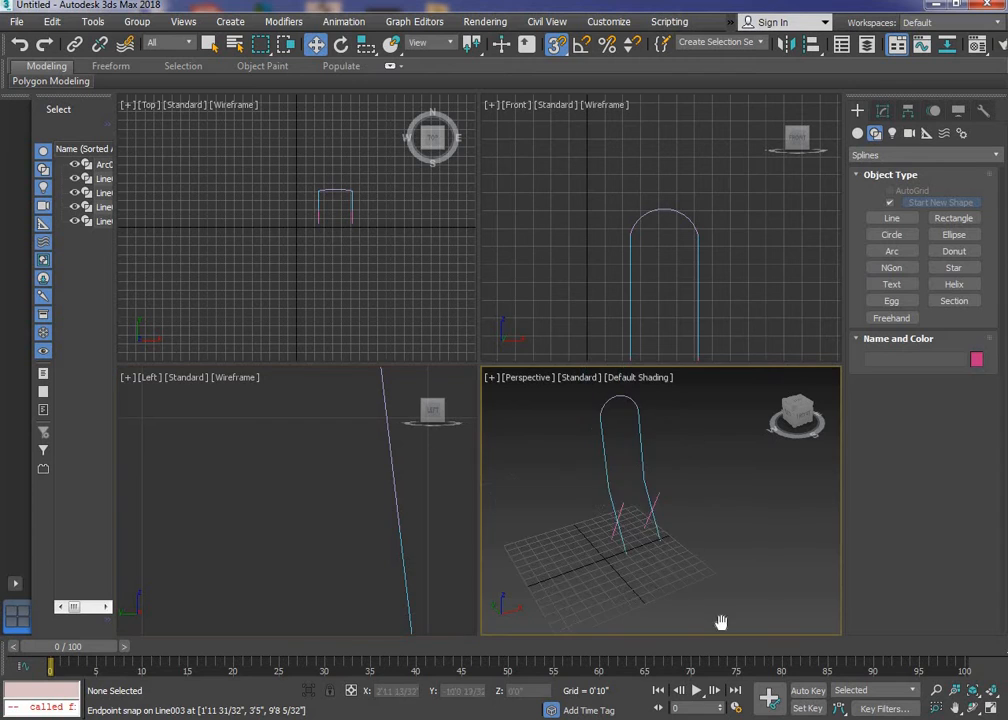
pyautogui.scroll(4, 625, 567)
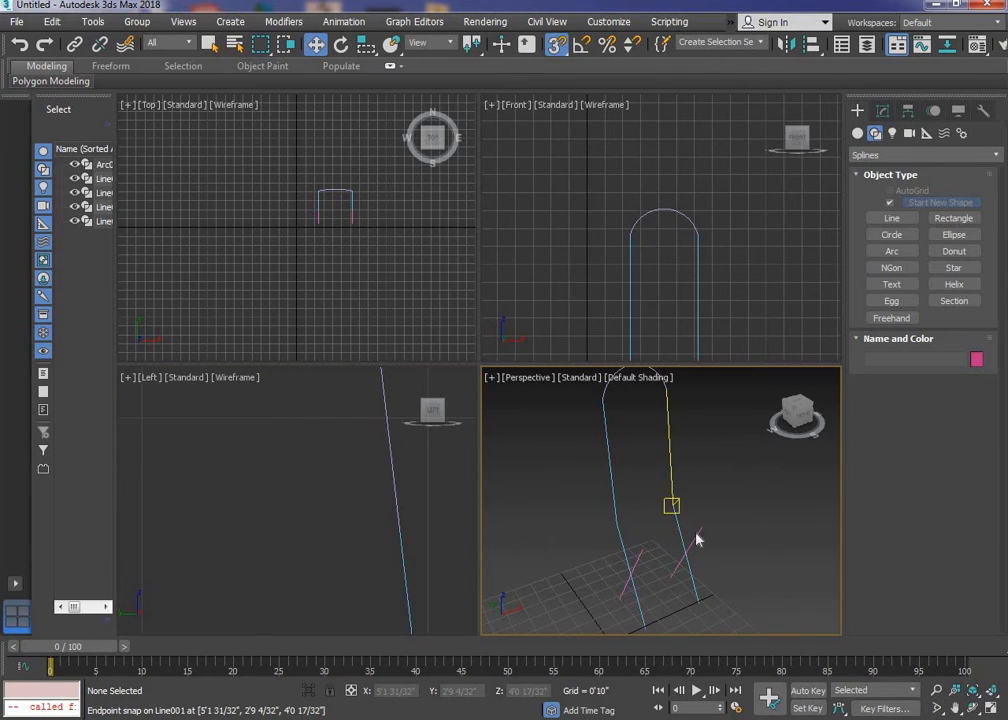
pyautogui.click(892, 236)
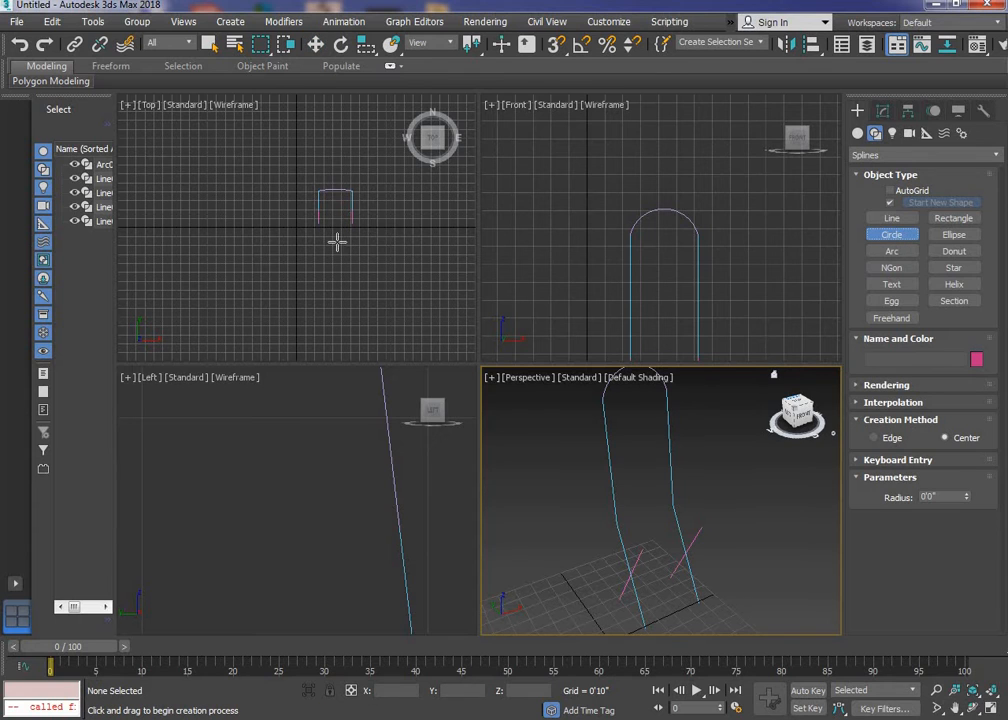
pyautogui.scroll(3, 320, 190)
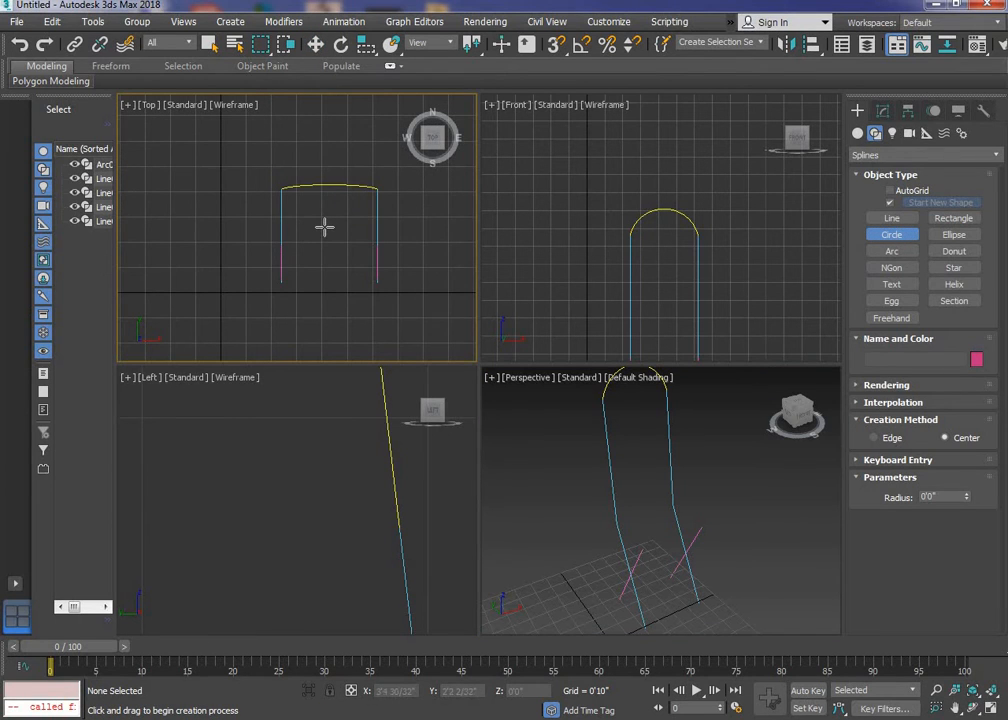
pyautogui.moveTo(324, 229); pyautogui.dragTo(326, 281)
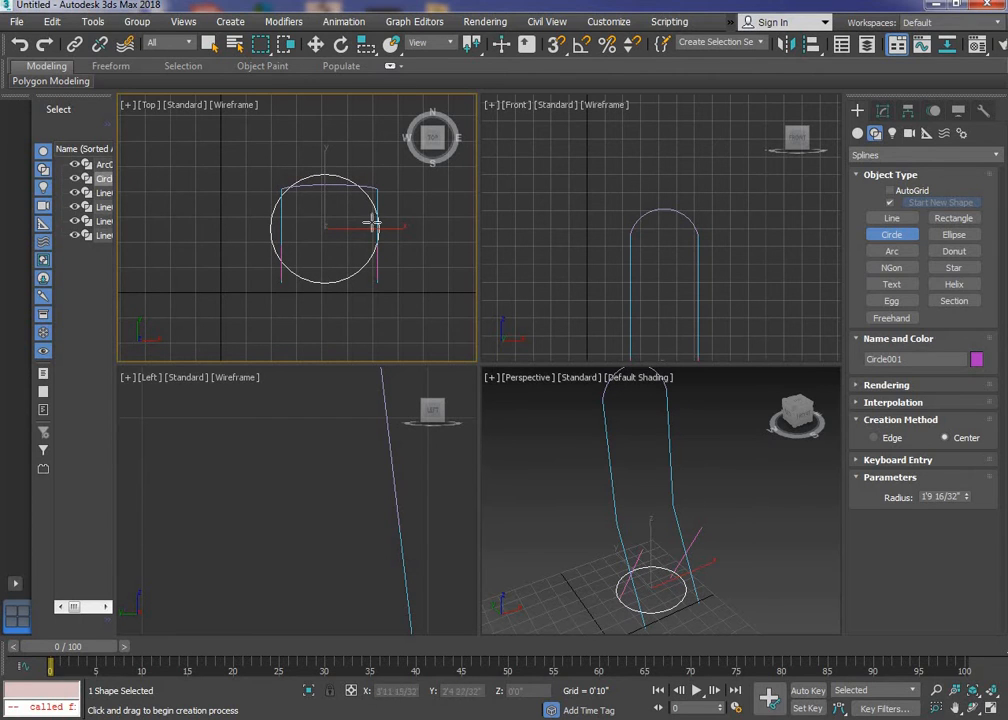
# Step: Raise the circle about 4' to the bend of the side lines and shift it about 9" forward in the Left view
pyautogui.scroll(-2, 368, 311)
pyautogui.scroll(-4, 352, 460)
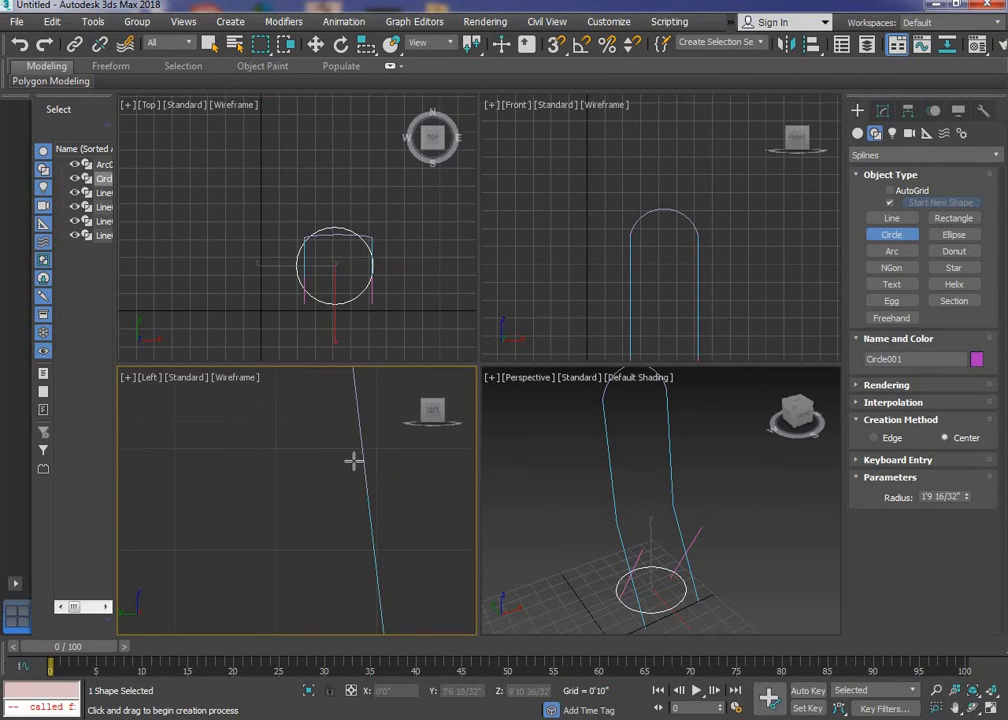
pyautogui.scroll(-3, 355, 462)
pyautogui.scroll(2, 421, 549)
pyautogui.scroll(2, 326, 508)
pyautogui.moveTo(327, 533); pyautogui.dragTo(336, 557, button='middle')
pyautogui.press('w')
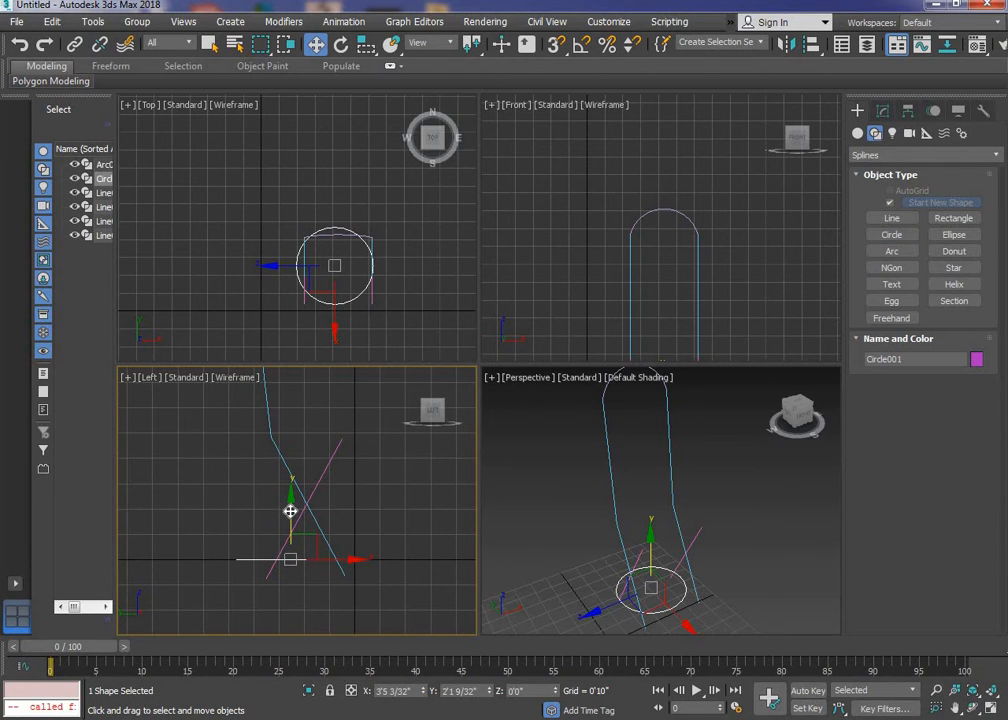
pyautogui.moveTo(299, 484); pyautogui.dragTo(331, 387)
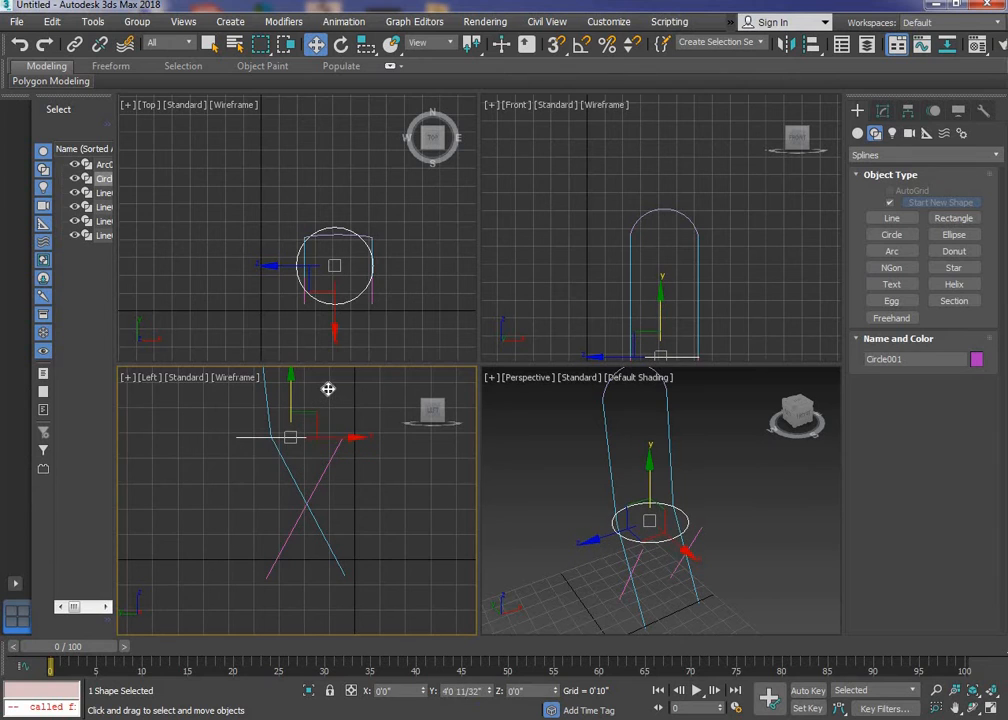
pyautogui.moveTo(324, 436); pyautogui.dragTo(346, 434)
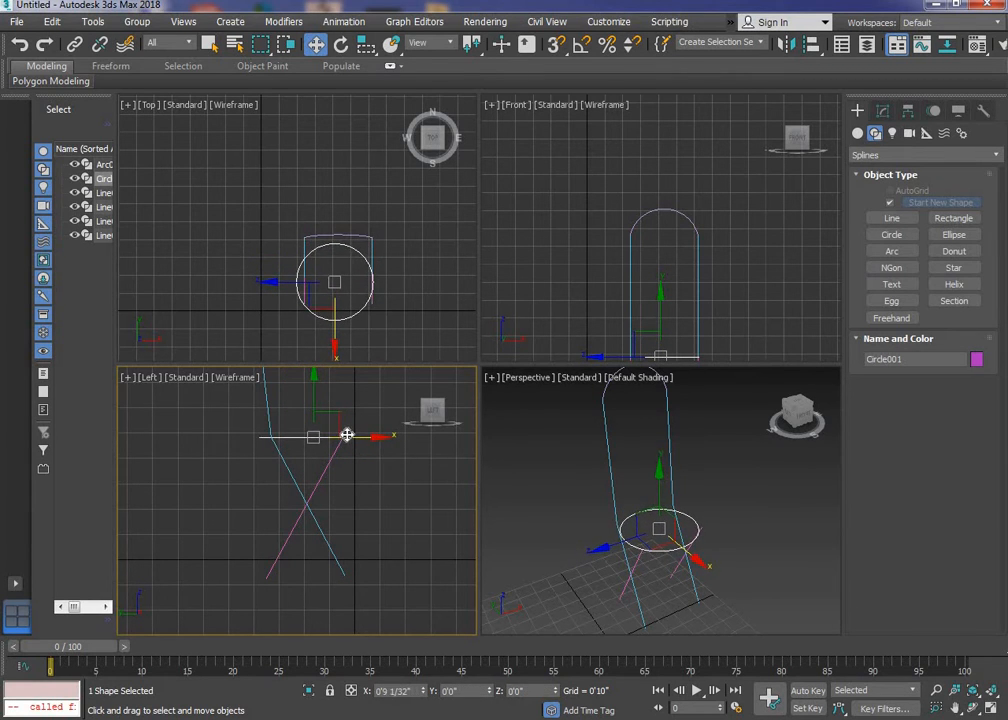
pyautogui.click(382, 489)
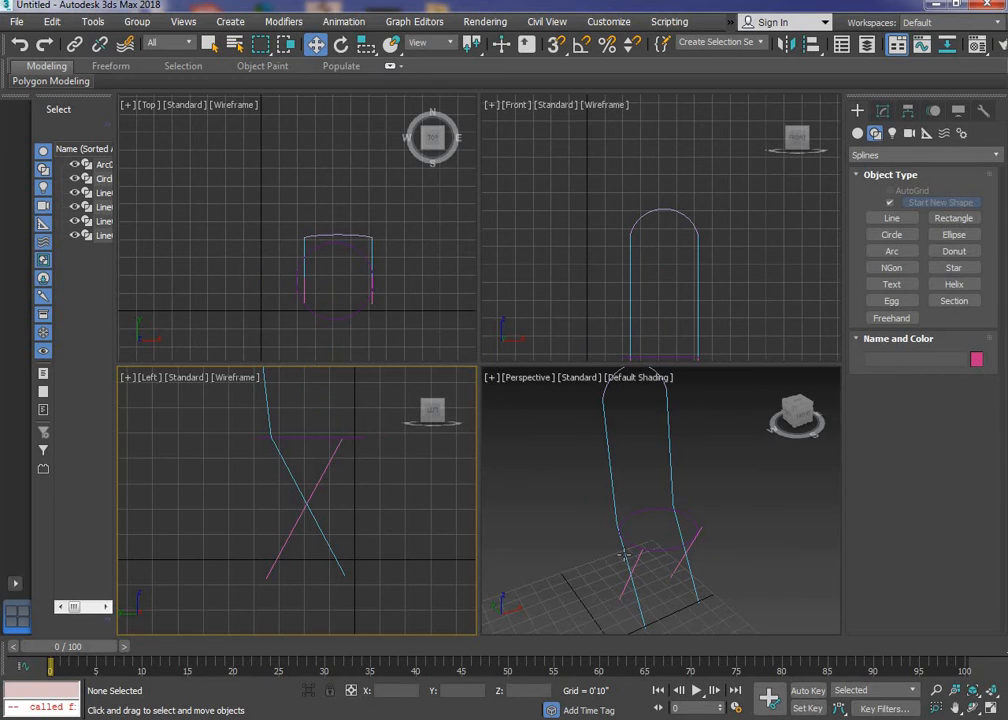
# Step: Shift the circle about 2" back along the Y axis toward the backrest in the Perspective view
pyautogui.keyDown('alt'); pyautogui.moveTo(623, 553); pyautogui.dragTo(675, 522, button='middle'); pyautogui.keyUp('alt')
pyautogui.click(669, 521)
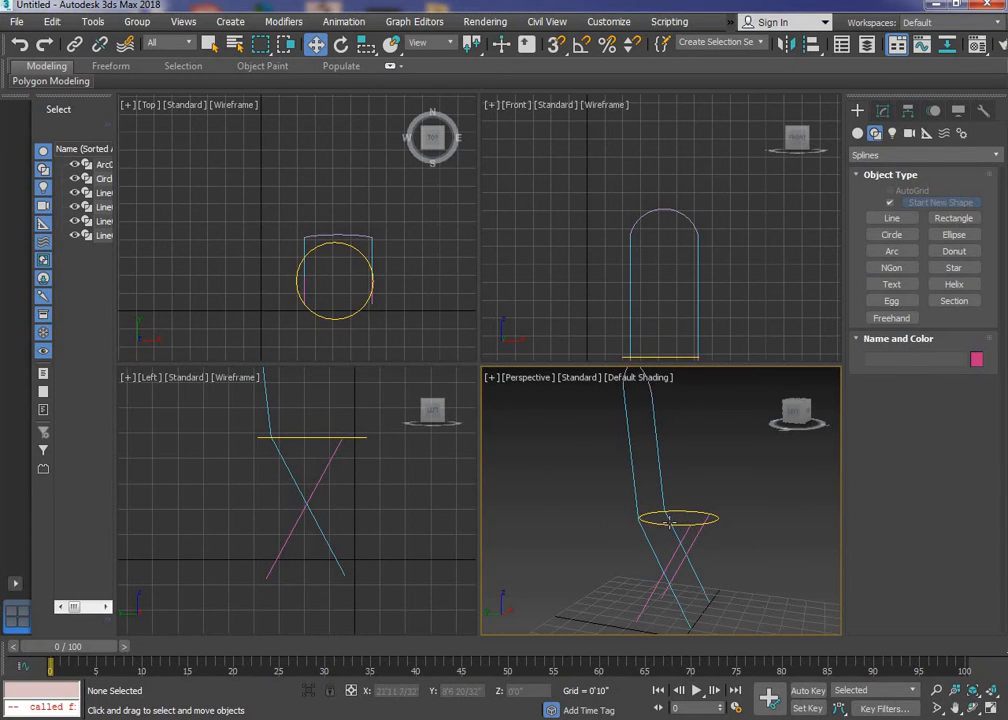
pyautogui.click(669, 521)
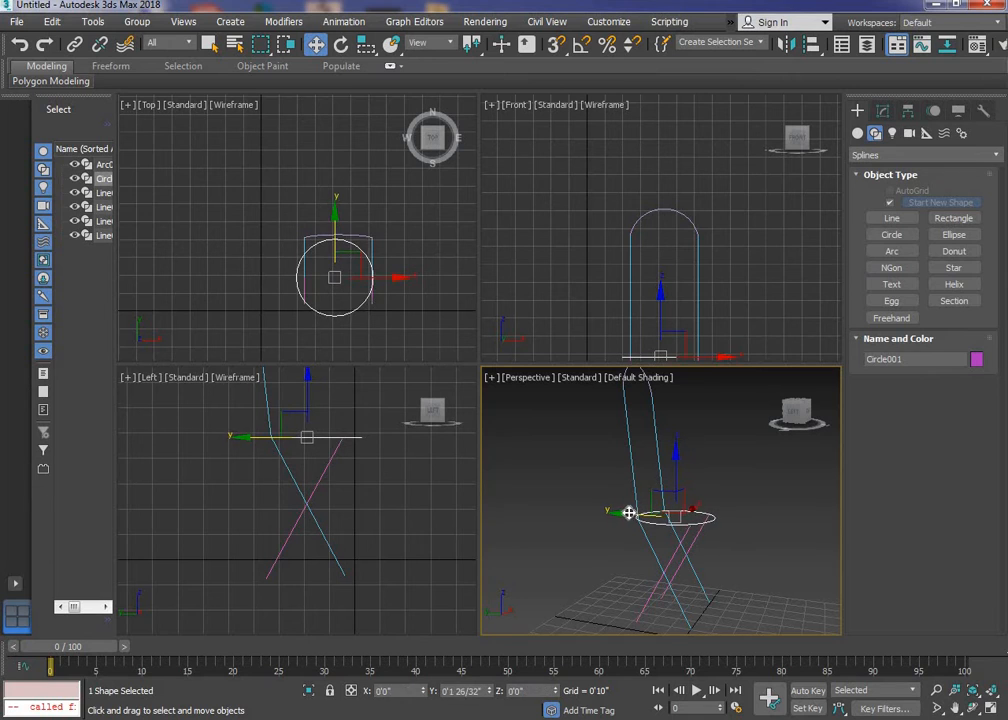
pyautogui.click(578, 520)
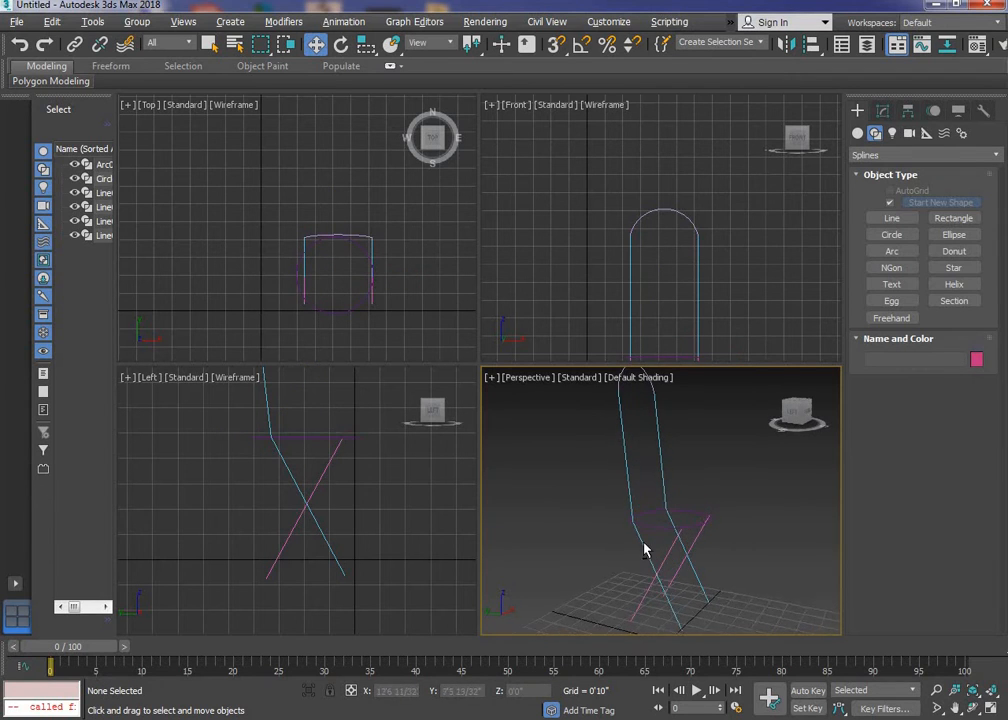
# Step: Maximize the Perspective view and enable the bent side line for display in both the renderer and the viewport
pyautogui.hotkey('alt', 'w')
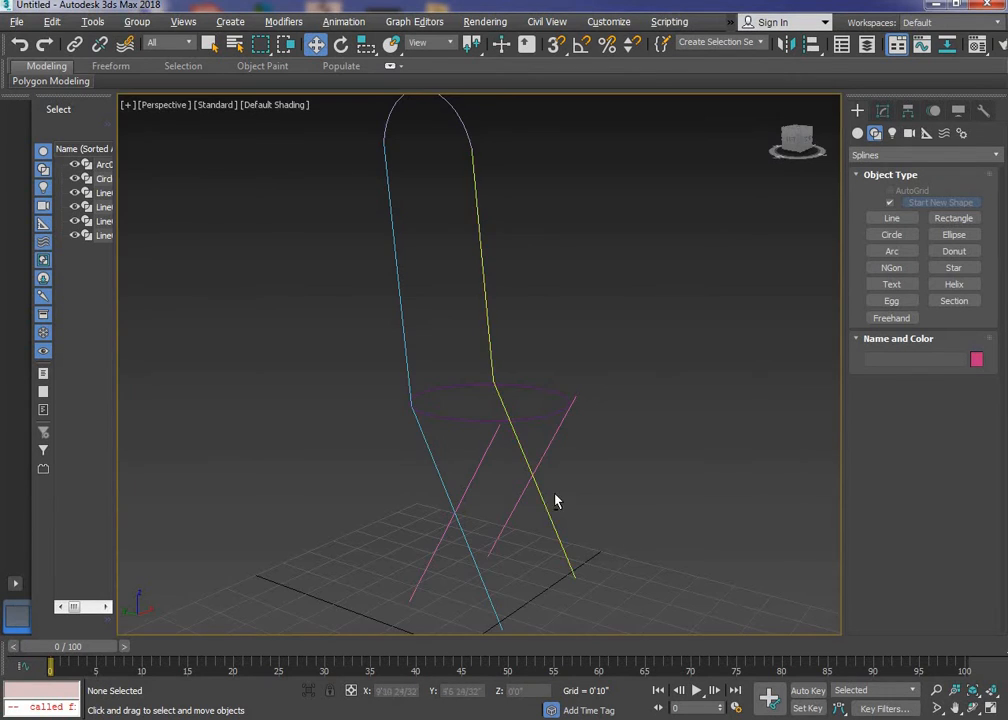
pyautogui.keyDown('alt'); pyautogui.moveTo(553, 500); pyautogui.dragTo(350, 547, button='middle'); pyautogui.keyUp('alt')
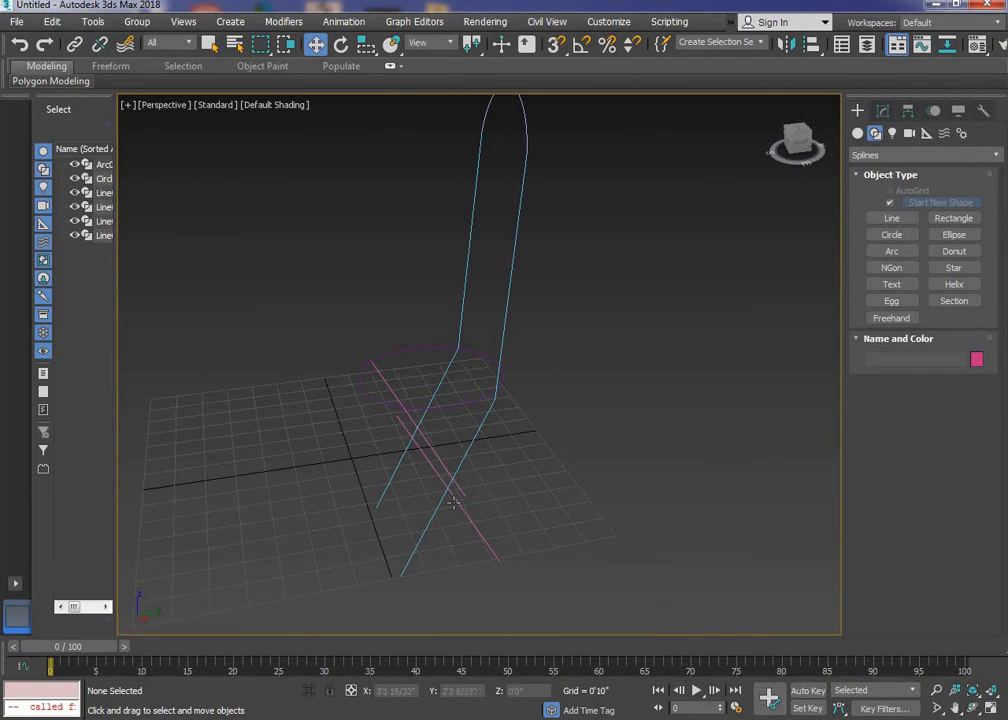
pyautogui.scroll(3, 477, 430)
pyautogui.moveTo(477, 430); pyautogui.dragTo(540, 519, button='middle')
pyautogui.scroll(-4, 565, 452)
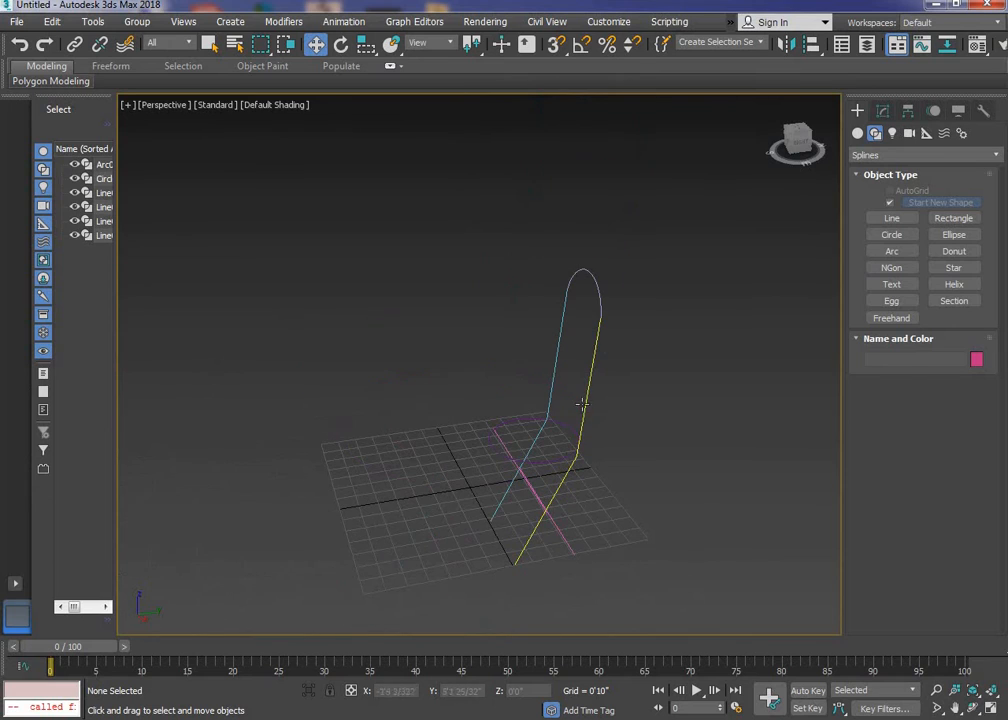
pyautogui.click(589, 378)
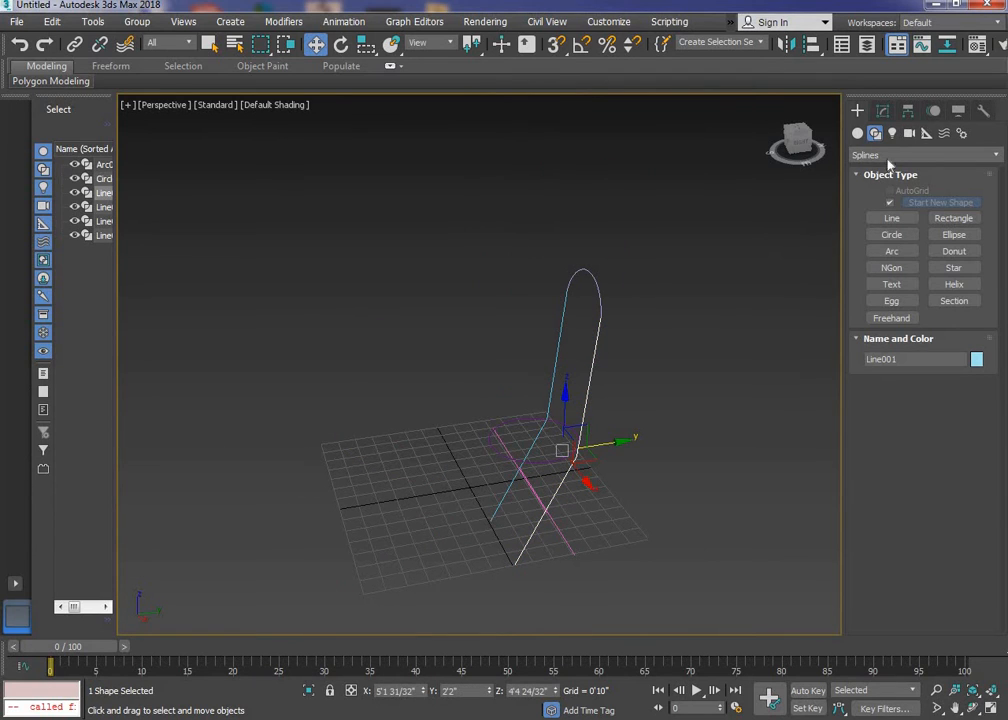
pyautogui.click(882, 111)
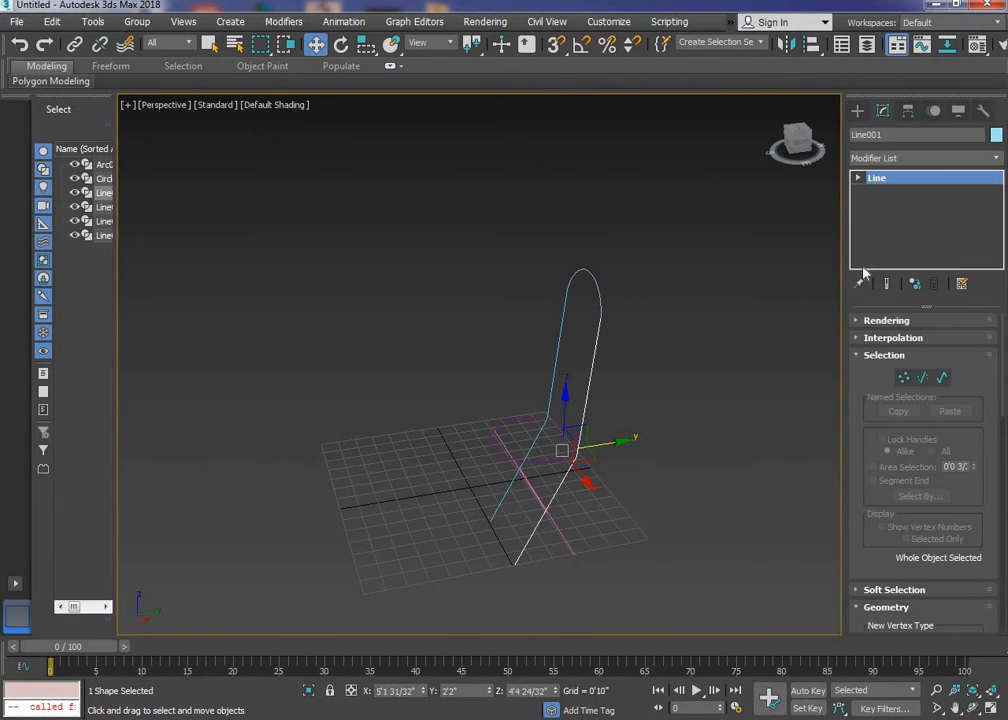
pyautogui.click(862, 320)
pyautogui.click(869, 337)
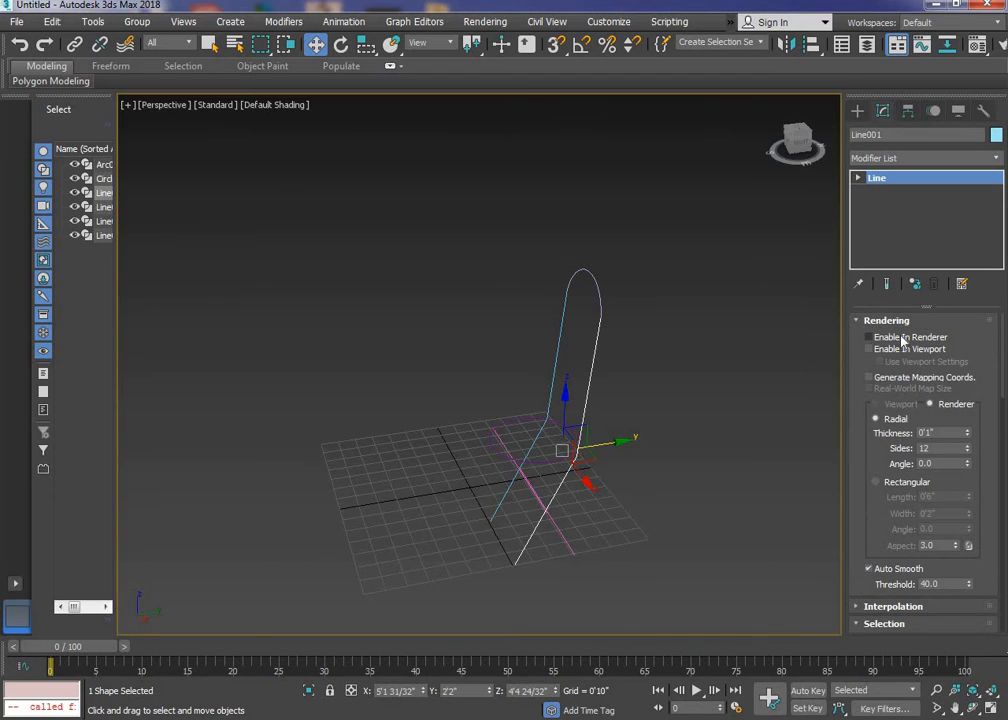
pyautogui.click(869, 349)
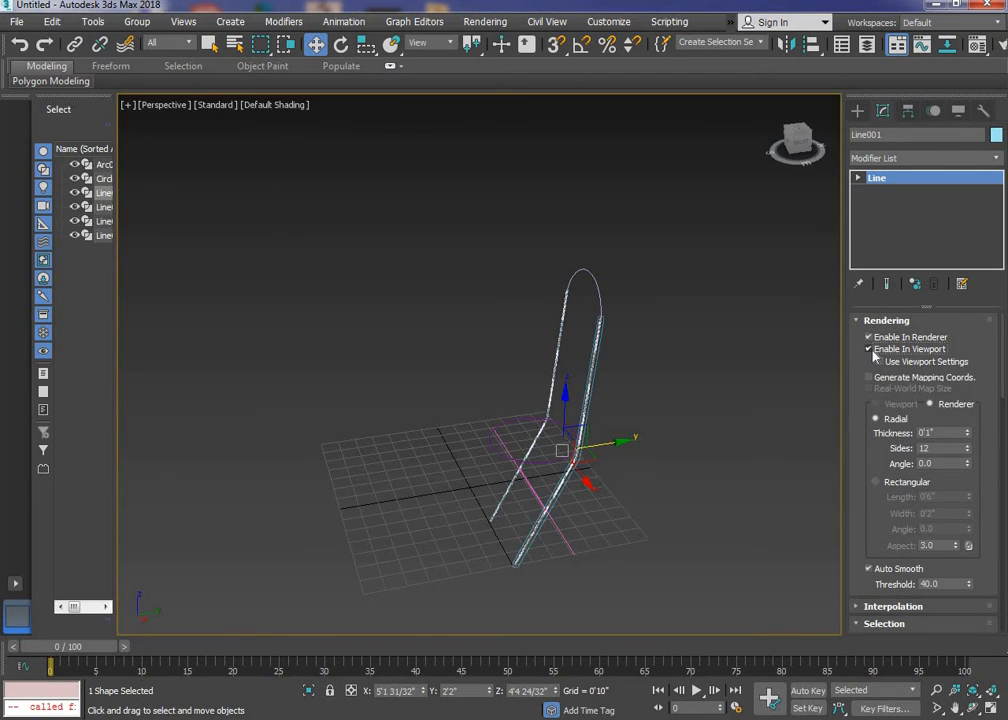
pyautogui.click(645, 362)
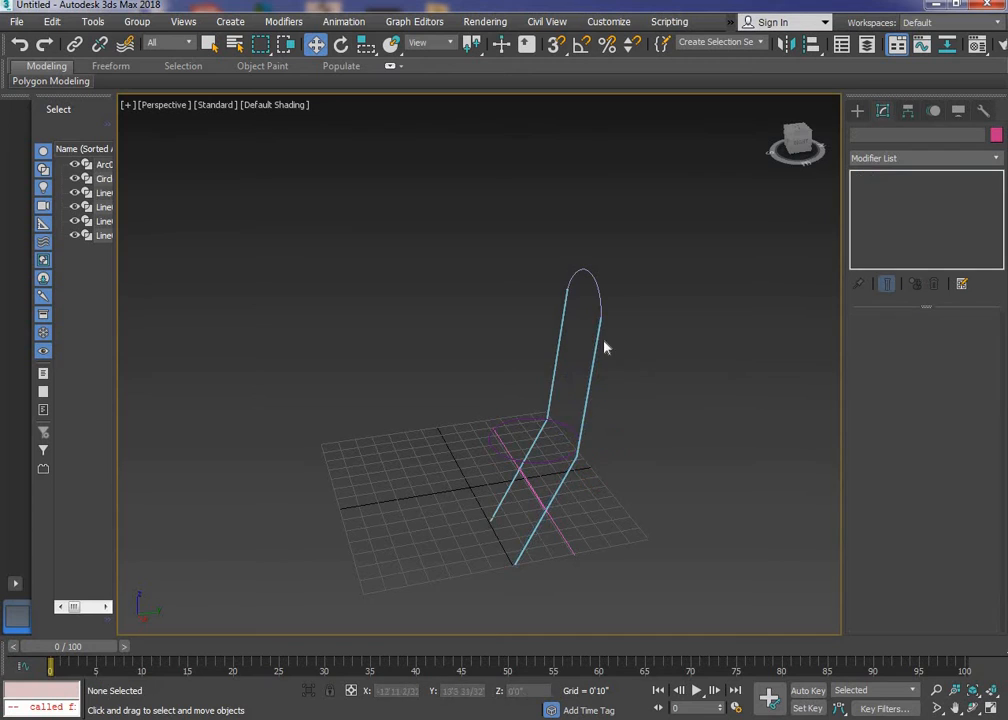
# Step: Set the bent side line's radial rendering thickness to 3"
pyautogui.click(596, 343)
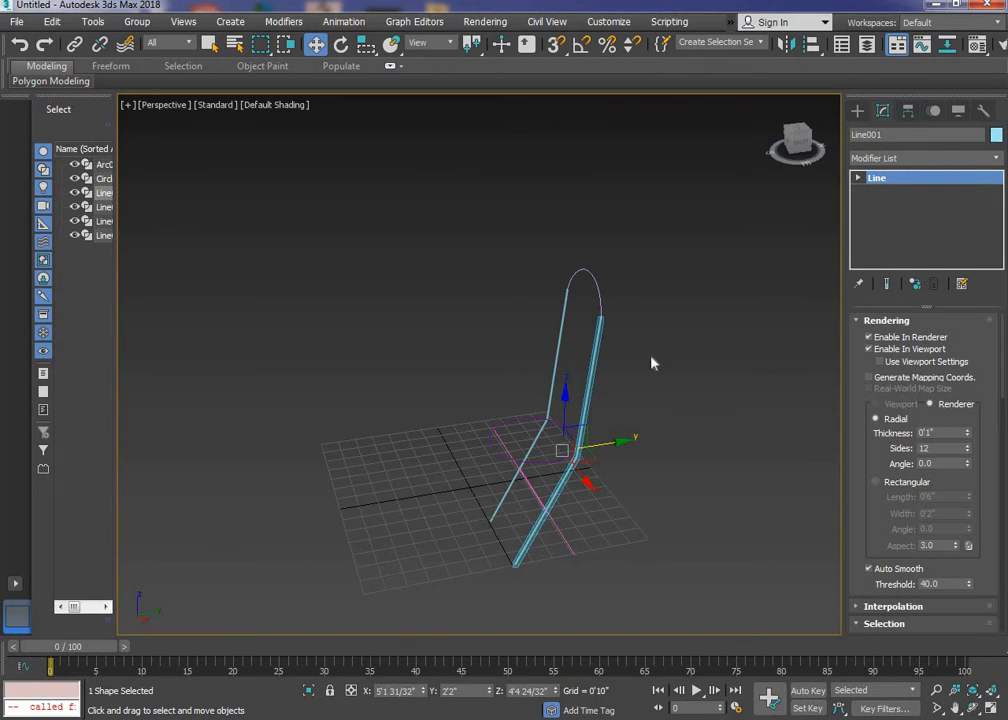
pyautogui.scroll(8, 617, 333)
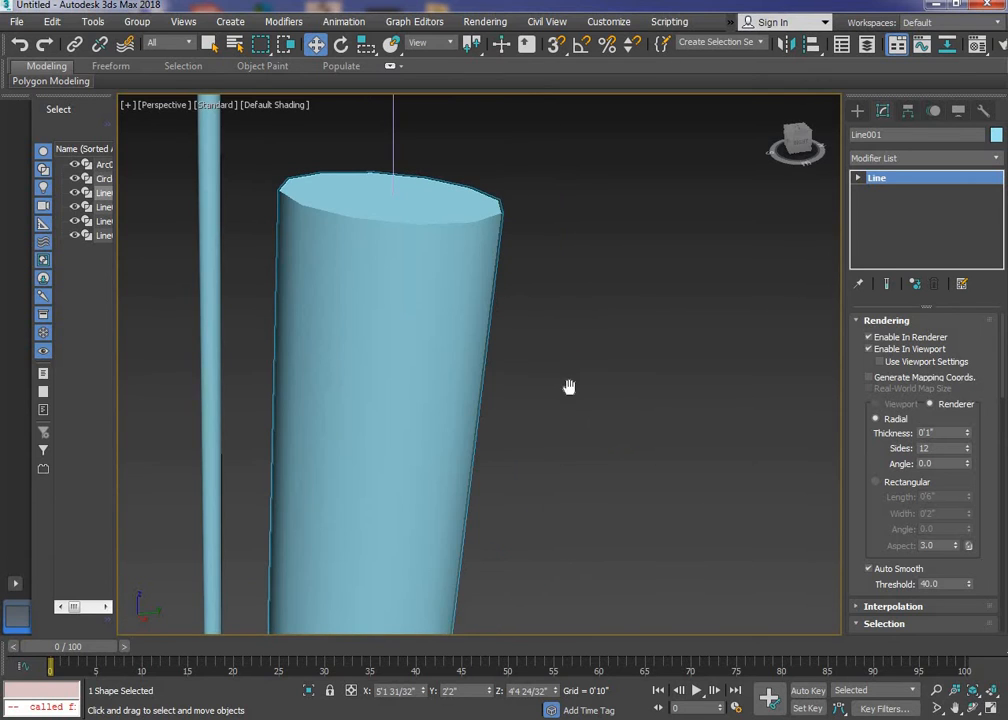
pyautogui.moveTo(569, 387)
pyautogui.mouseDown(button='middle')
pyautogui.moveTo(587, 430)
pyautogui.moveTo(569, 383)
pyautogui.mouseUp(button='middle')
pyautogui.scroll(-10, 571, 384)
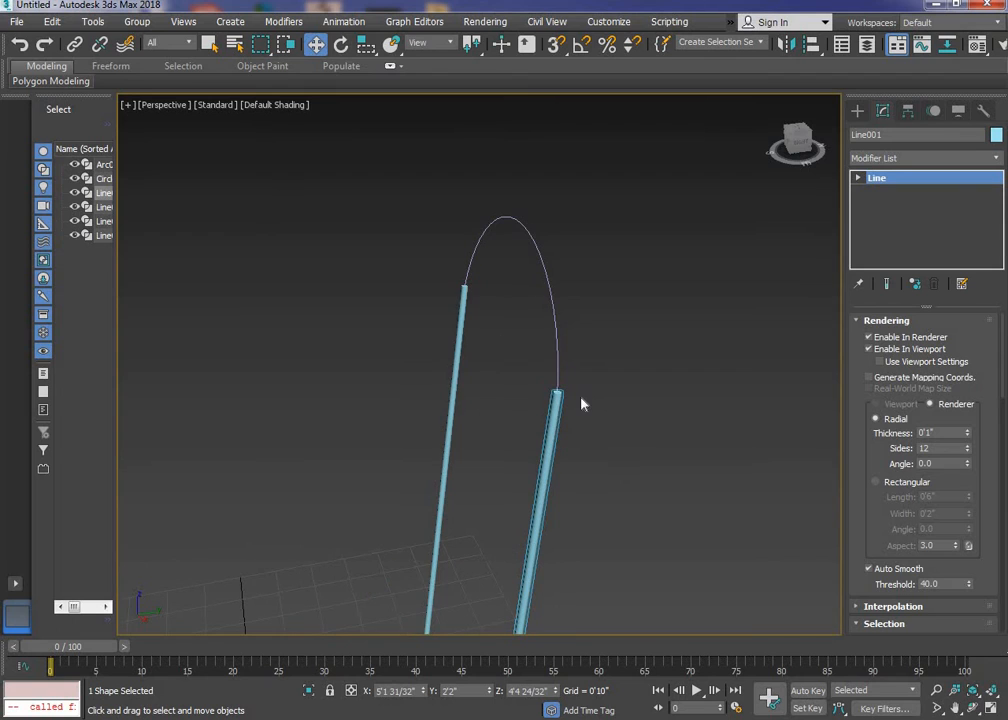
pyautogui.scroll(-6, 700, 412)
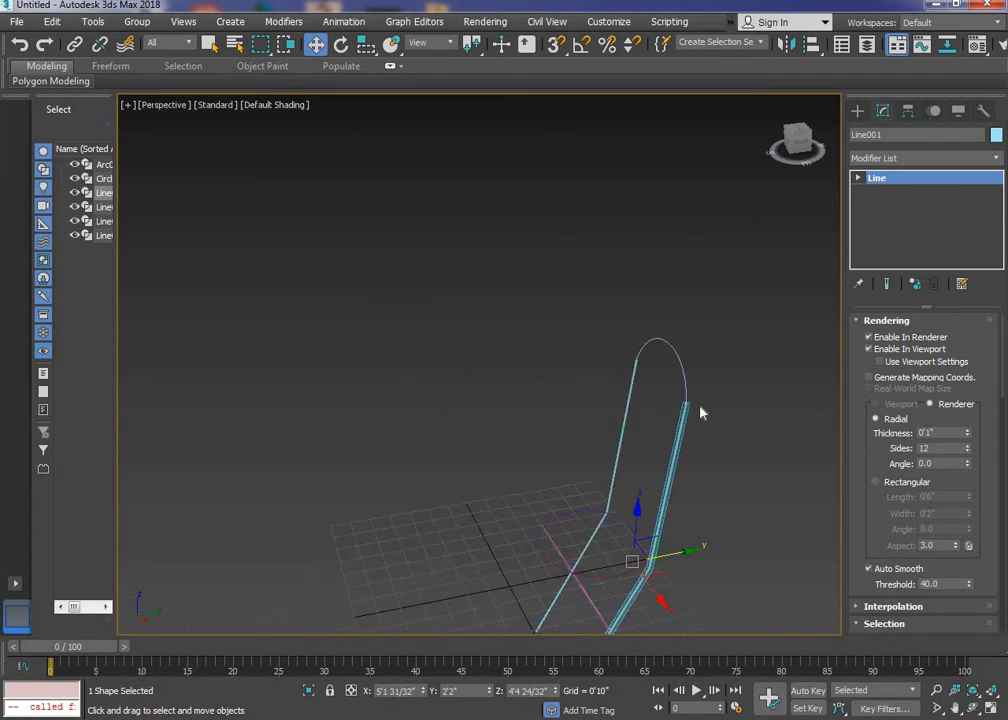
pyautogui.click(928, 432)
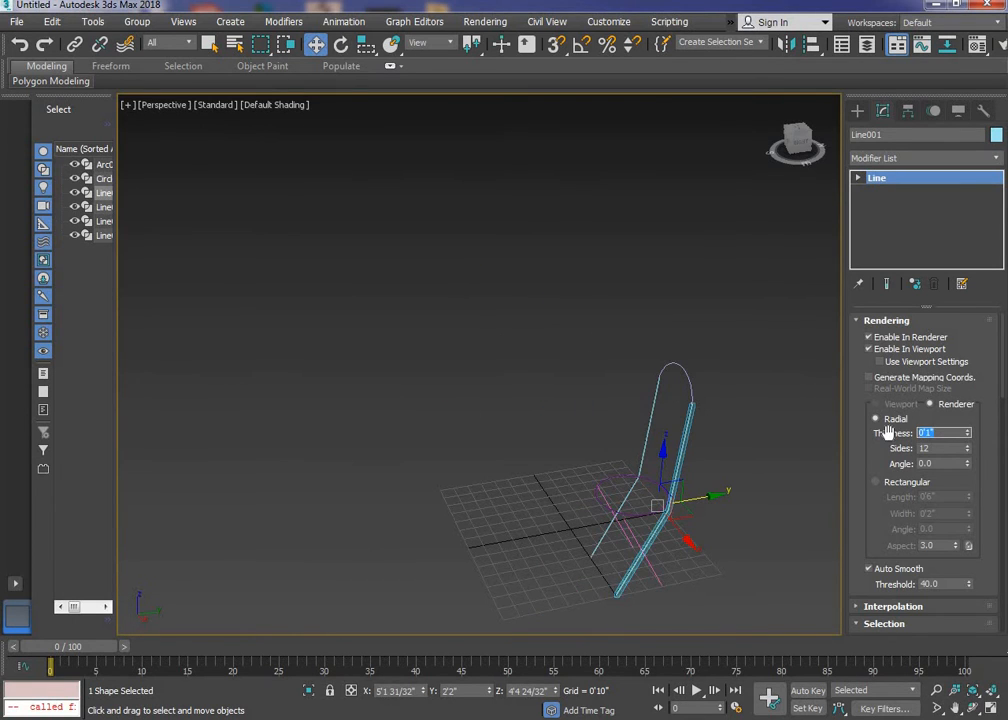
pyautogui.write('3')
pyautogui.press('Return')
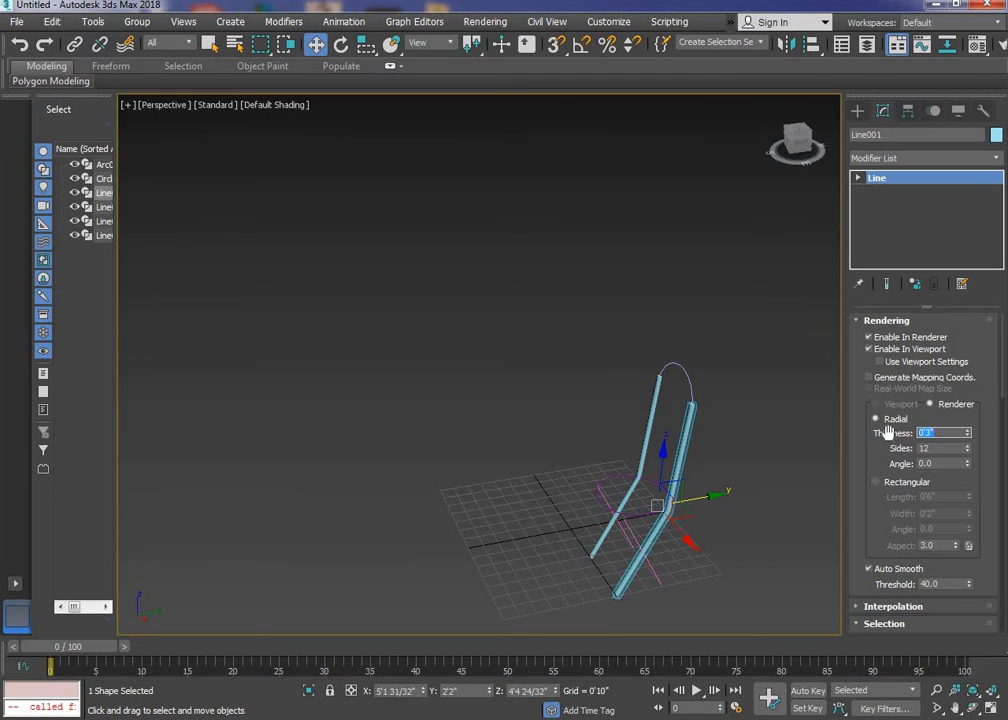
pyautogui.click(716, 408)
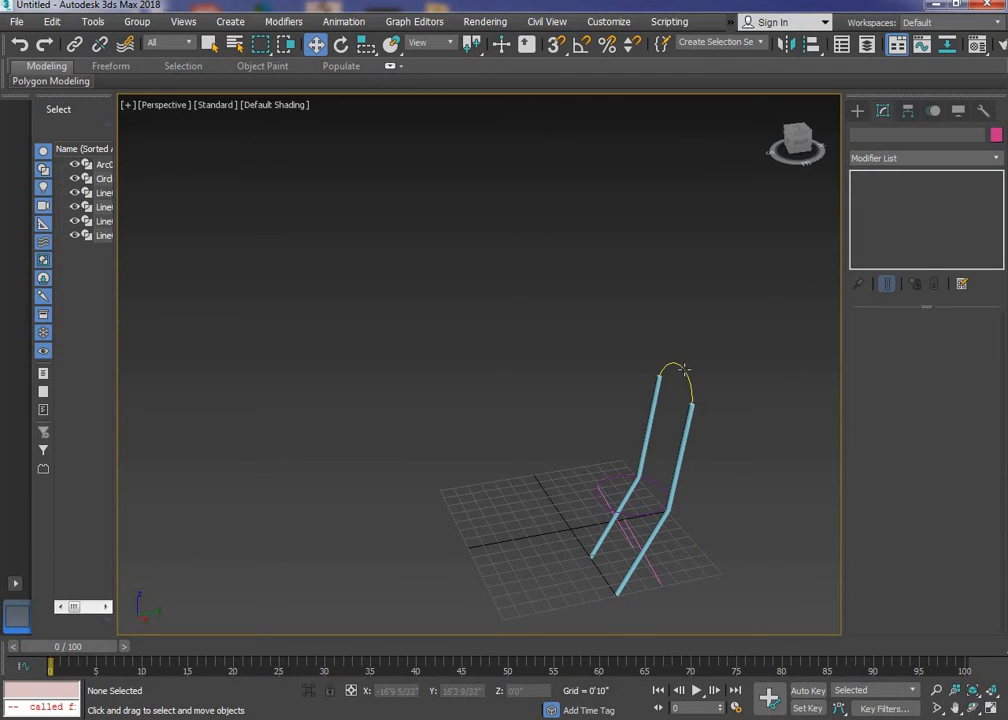
# Step: Enable the backrest arc in the renderer and viewport with a radial thickness of 3"
pyautogui.click(683, 369)
pyautogui.click(868, 337)
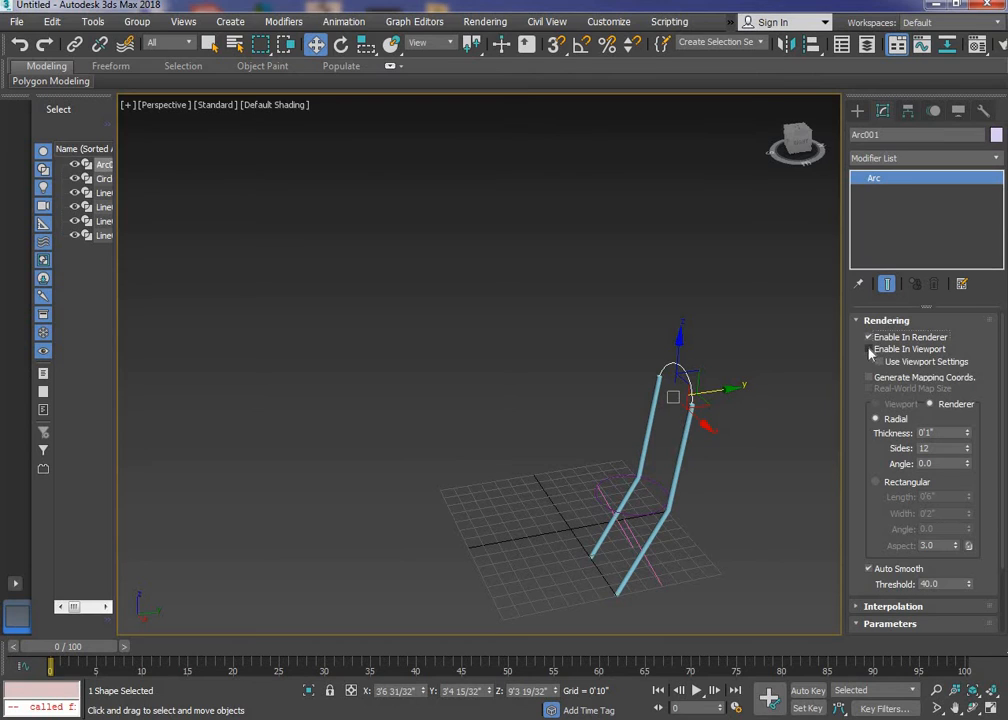
pyautogui.click(868, 349)
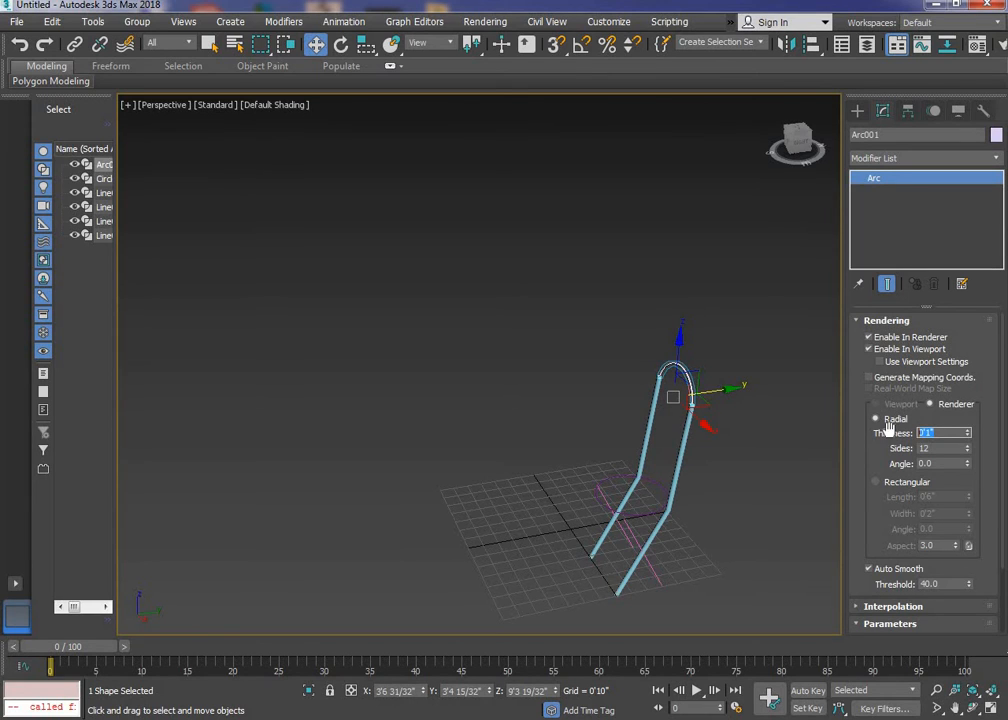
pyautogui.press('Return')
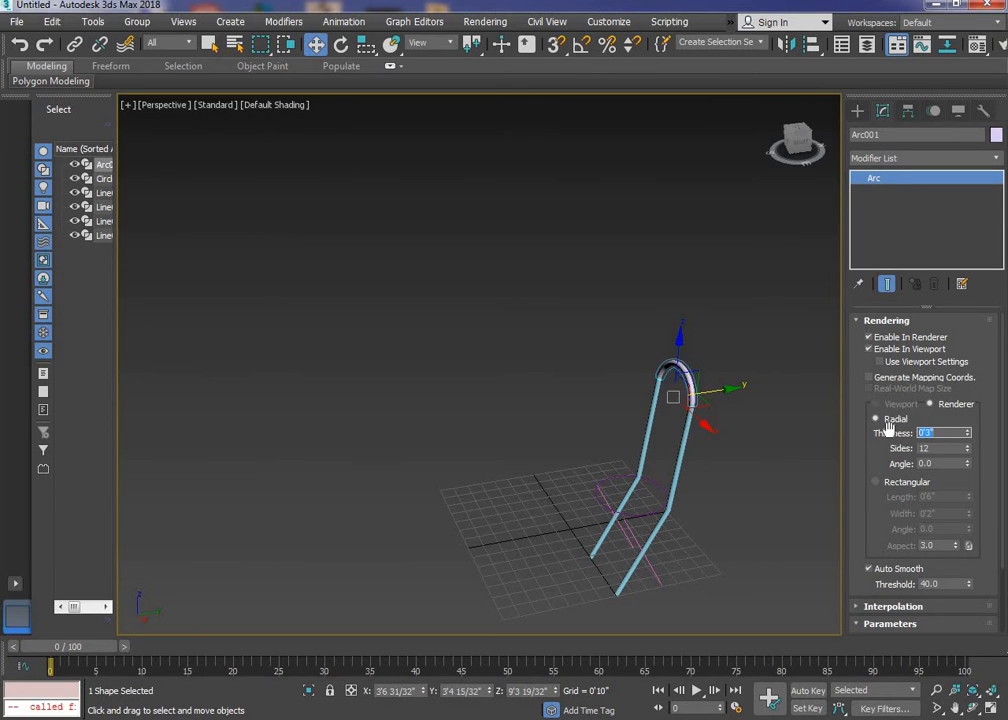
# Step: Enable the seat circle in the renderer and viewport and set its radial thickness to 3"
pyautogui.click(655, 451)
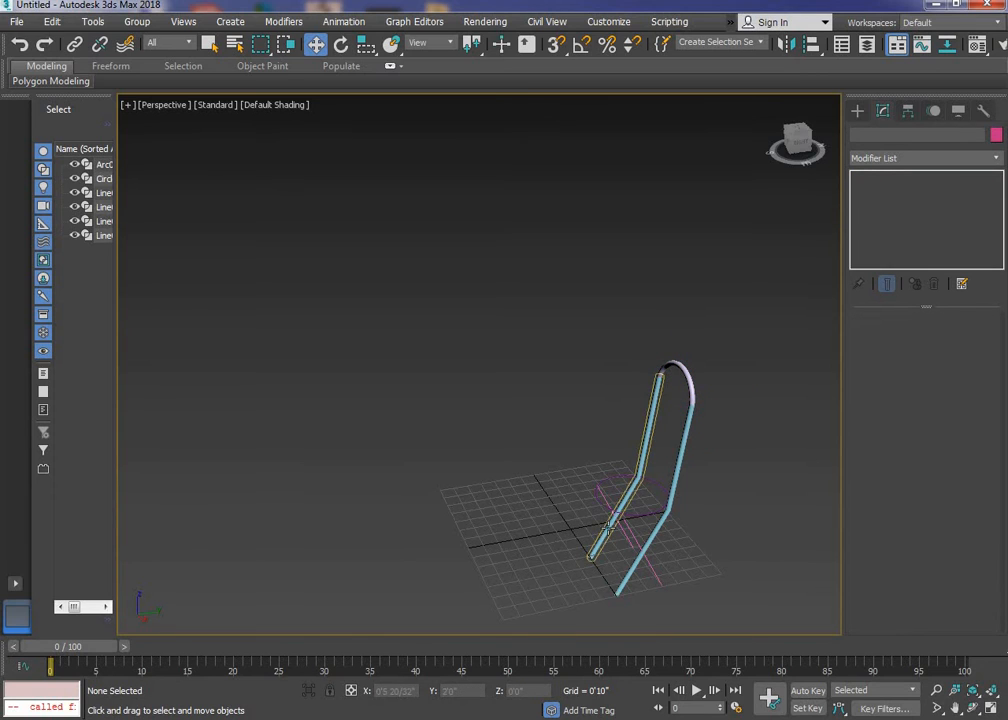
pyautogui.click(619, 512)
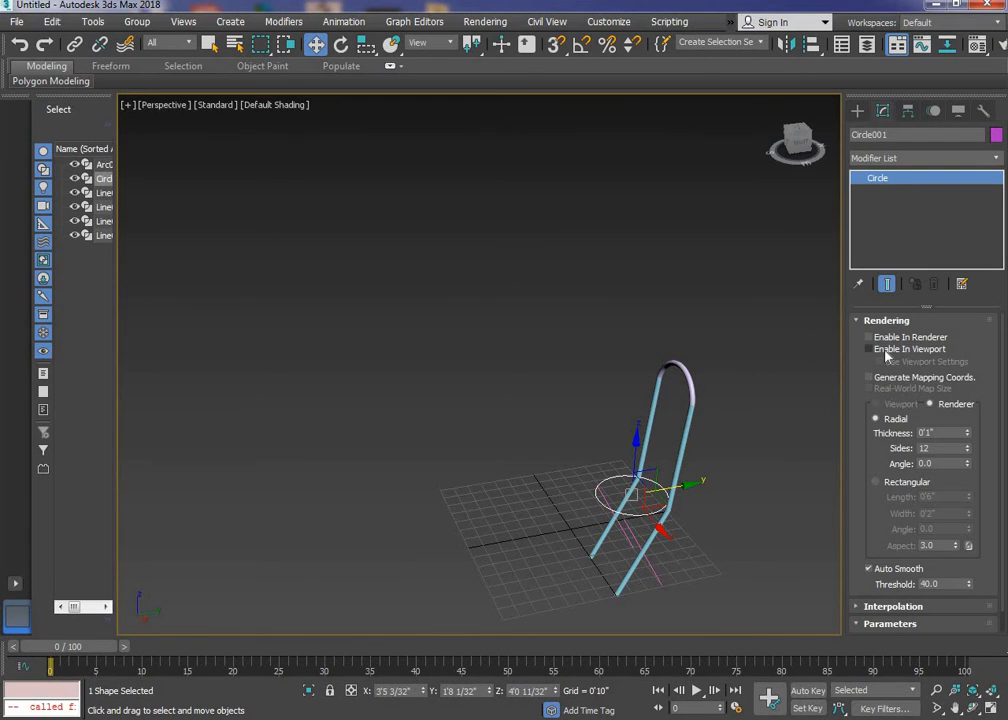
pyautogui.click(880, 349)
pyautogui.doubleClick(928, 432)
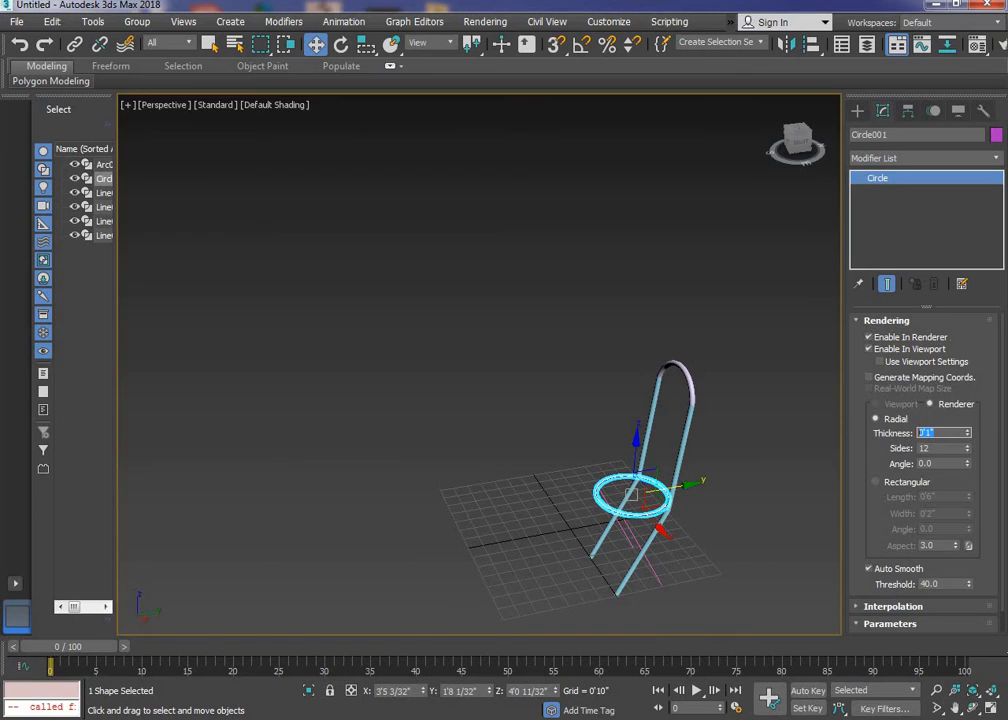
pyautogui.write('3')
pyautogui.press('Return')
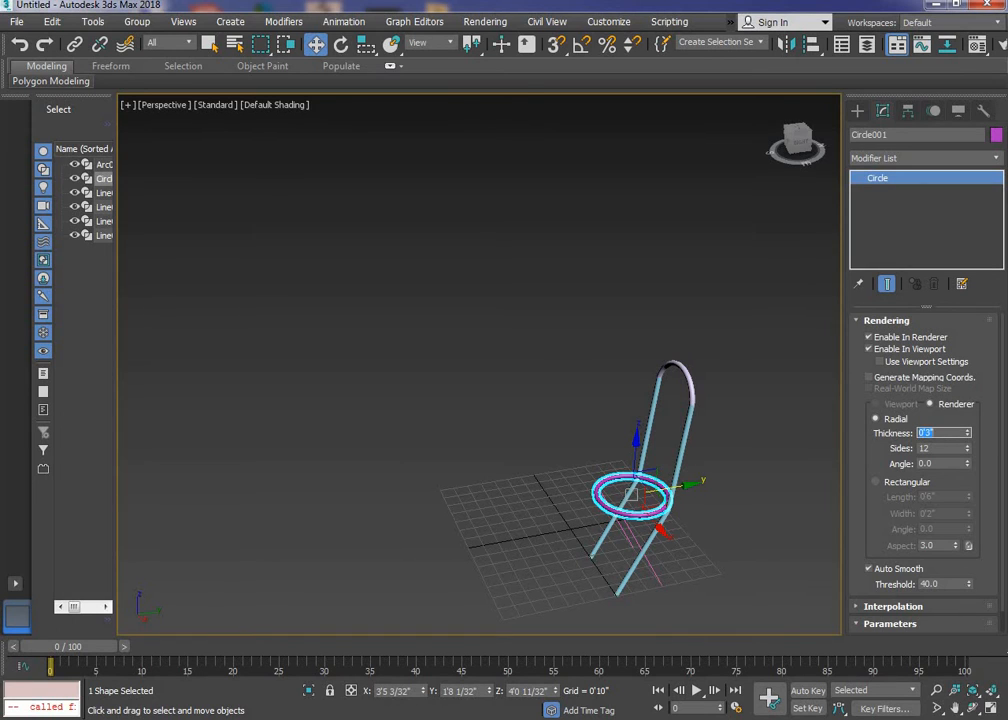
# Step: Enable the straight crossing leg line in the renderer and viewport with a radial thickness of 3", then clear the selection
pyautogui.click(646, 549)
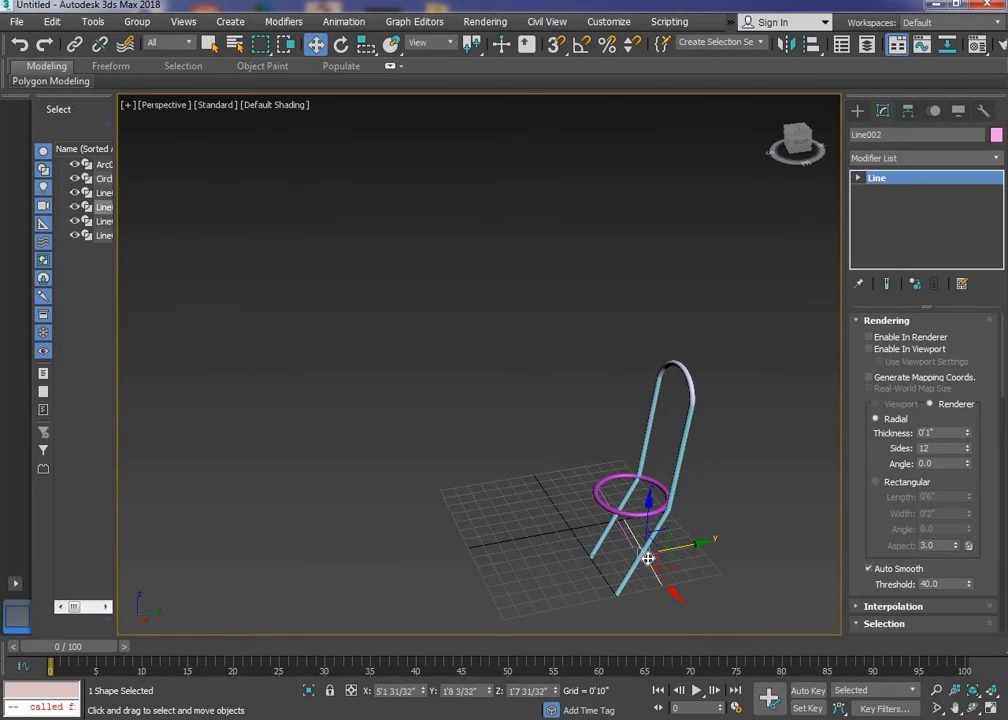
pyautogui.moveTo(957, 433); pyautogui.dragTo(873, 430)
pyautogui.write('3')
pyautogui.press('Return')
pyautogui.click(754, 461)
pyautogui.click(659, 568)
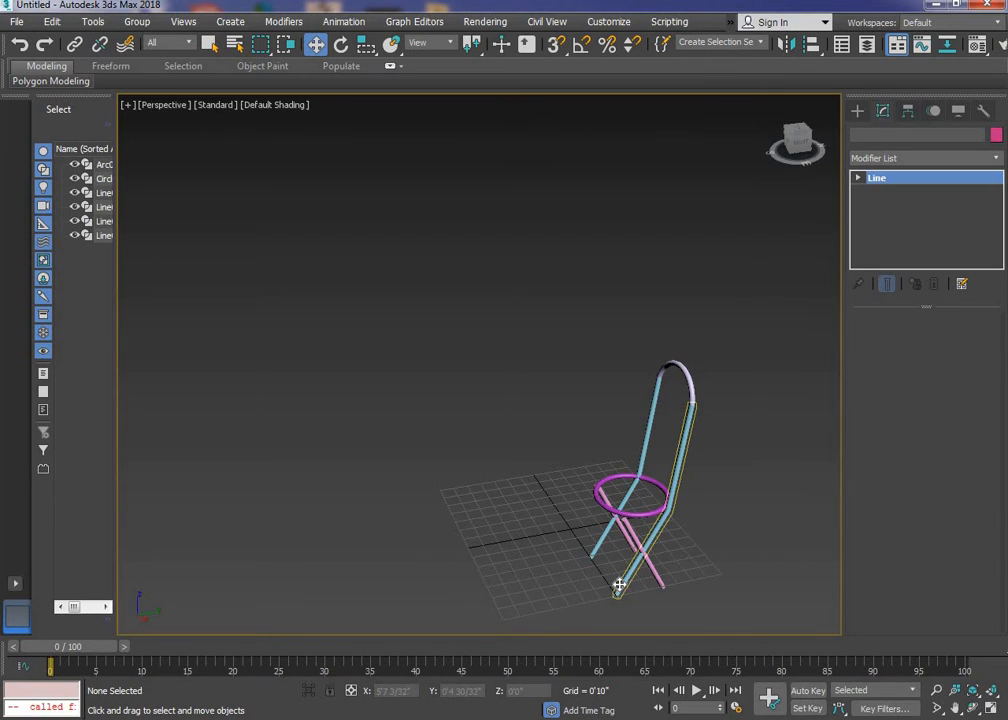
pyautogui.click(504, 457)
# Step: Draw a sphere with a radius of about 1'8" centred inside the seat ring in the Top view
pyautogui.keyDown('alt'); pyautogui.moveTo(491, 494); pyautogui.dragTo(466, 409, button='middle'); pyautogui.keyUp('alt')
pyautogui.scroll(5, 432, 426)
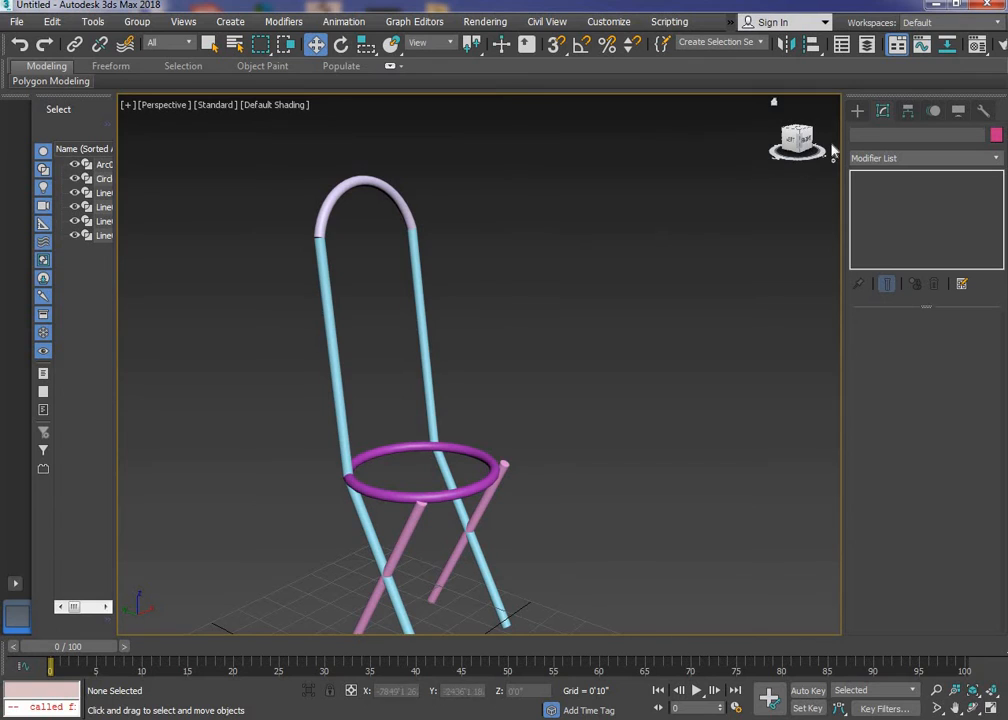
pyautogui.click(859, 112)
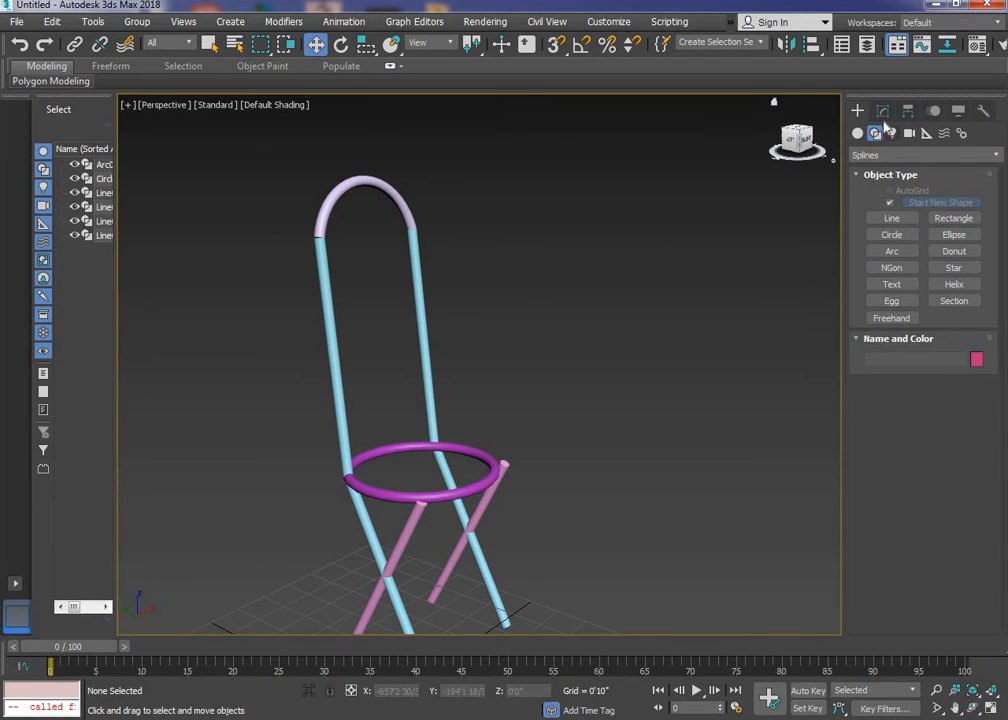
pyautogui.click(858, 134)
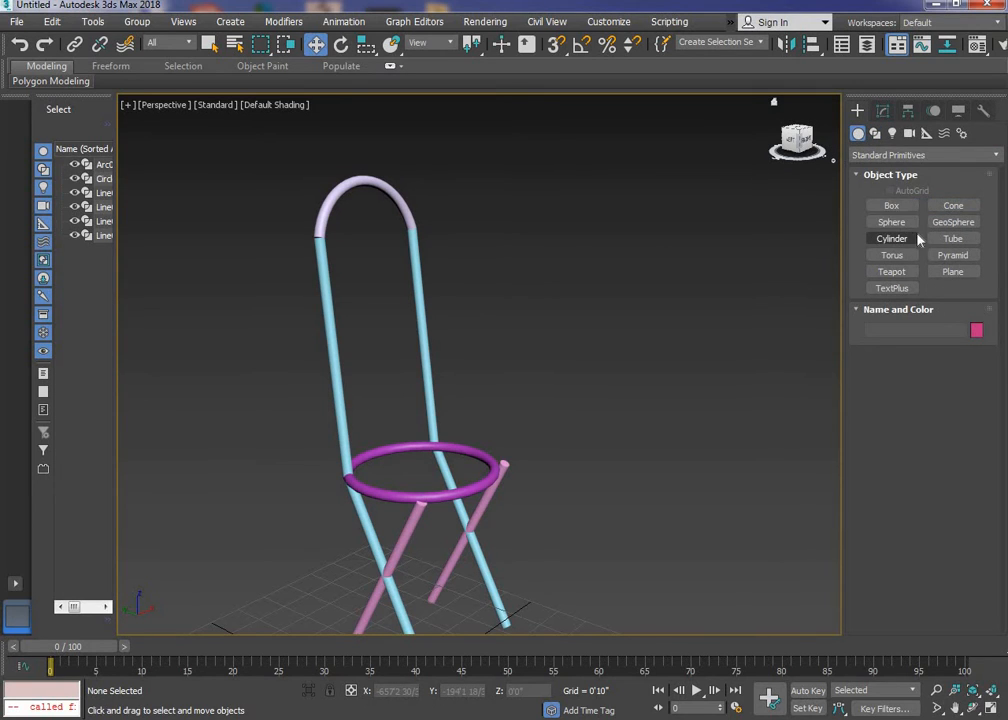
pyautogui.click(891, 222)
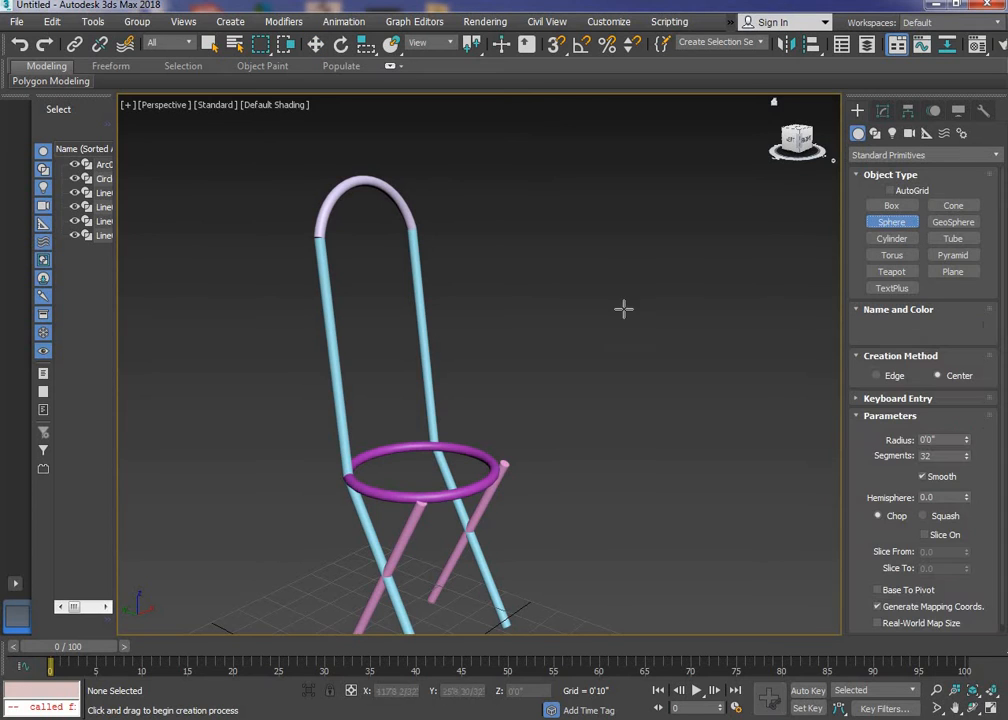
pyautogui.hotkey('alt', 'w')
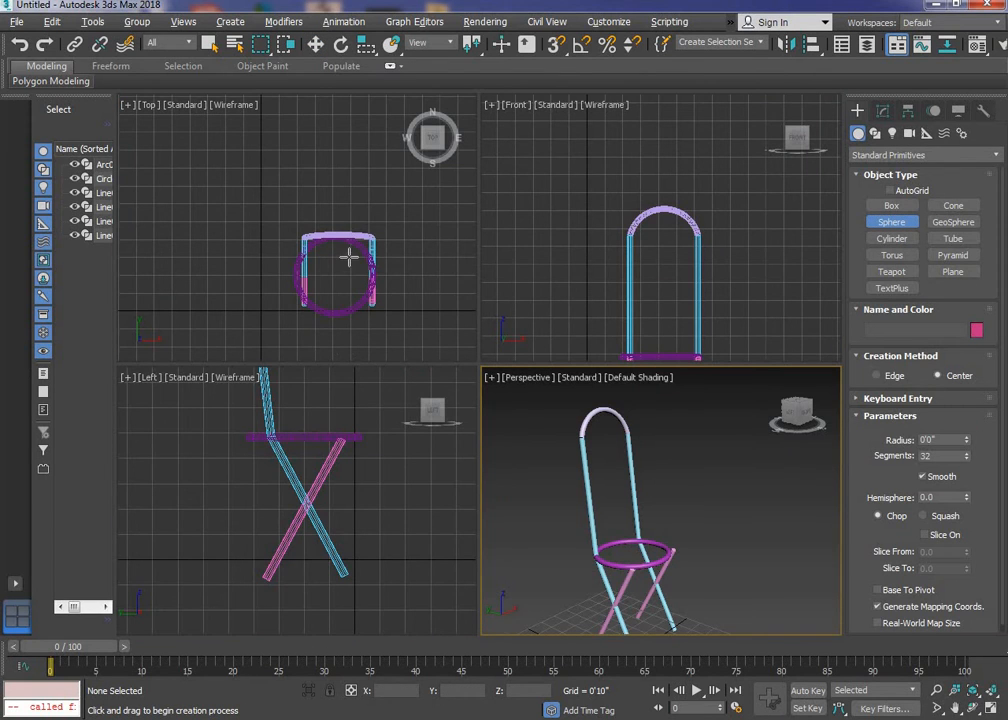
pyautogui.scroll(3, 333, 274)
pyautogui.moveTo(333, 274); pyautogui.dragTo(383, 262, button='middle')
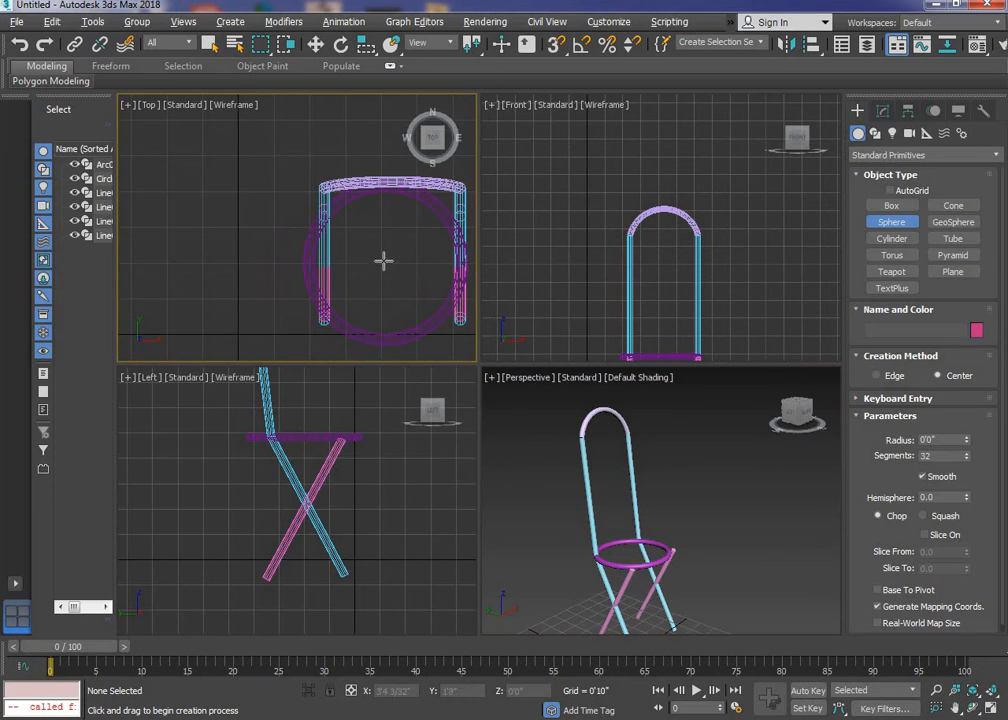
pyautogui.moveTo(382, 264); pyautogui.dragTo(381, 337)
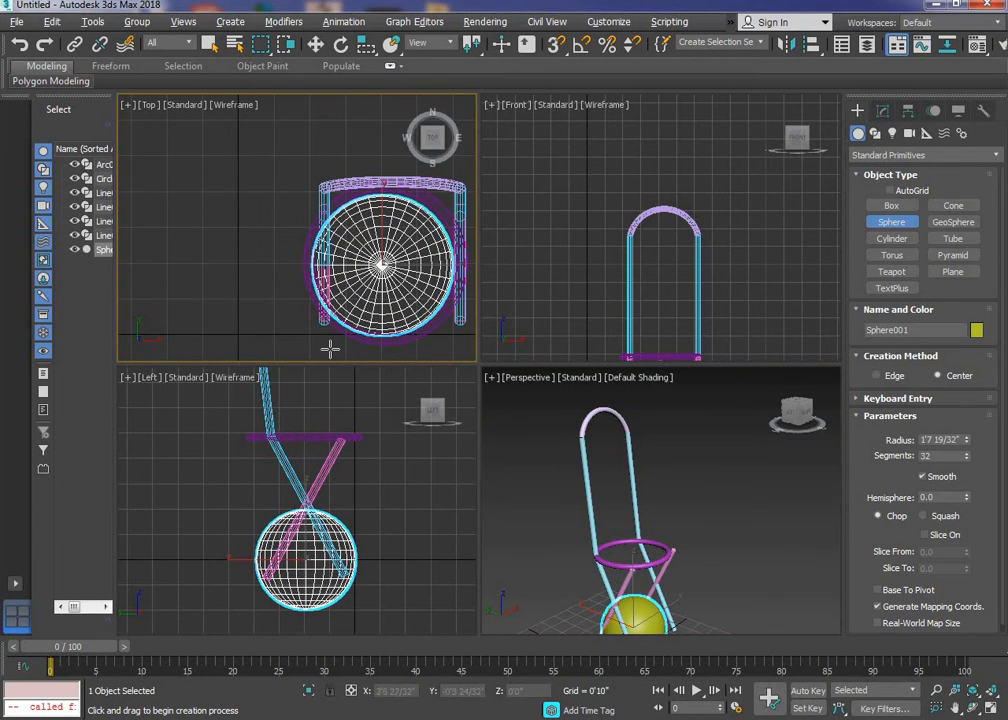
# Step: Raise the sphere about 3'11" to the height of the seat ring in the Left view
pyautogui.press('w')
pyautogui.click(306, 491)
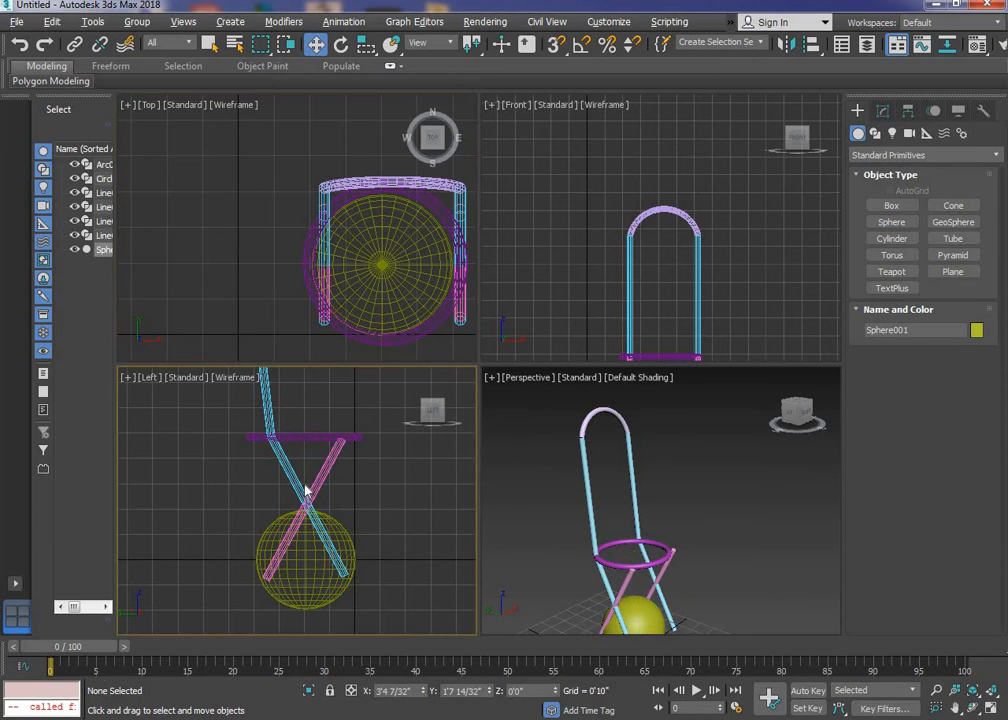
pyautogui.click(309, 553)
pyautogui.moveTo(309, 553); pyautogui.dragTo(309, 433)
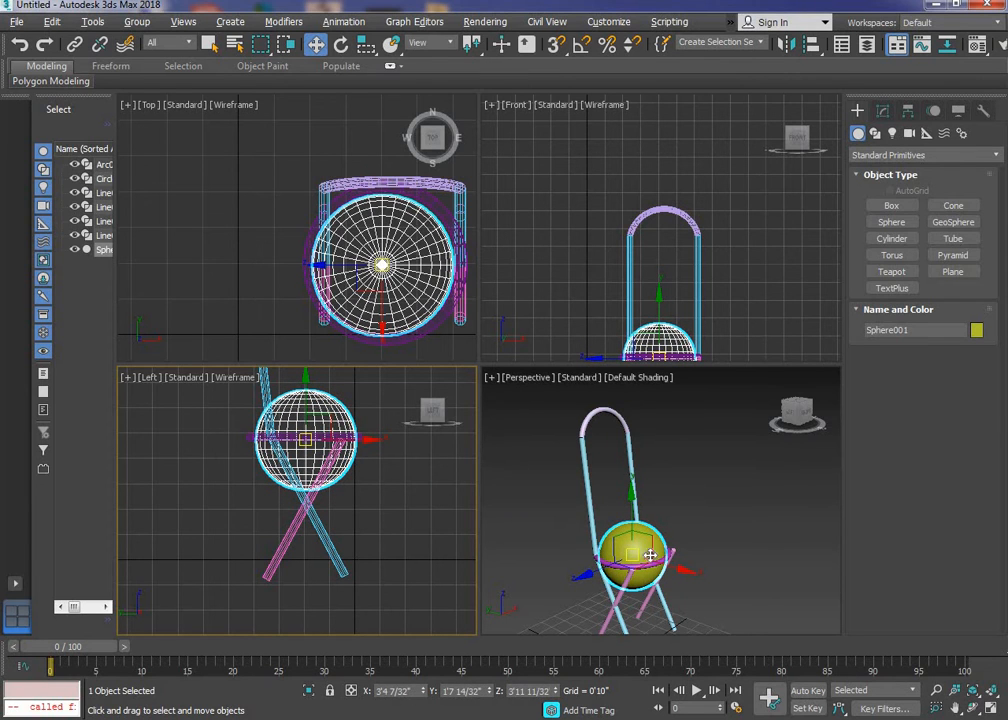
# Step: Try to squash the sphere along its Z axis in the Perspective view to form a seat cushion
pyautogui.scroll(4, 520, 512)
pyautogui.scroll(-2, 597, 300)
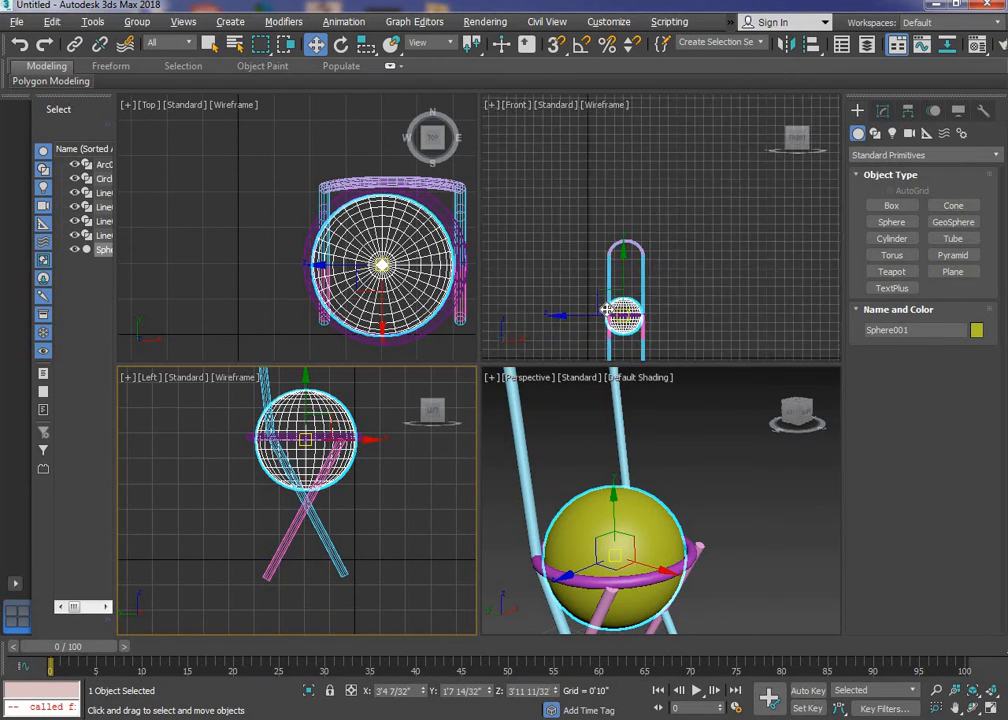
pyautogui.scroll(2, 565, 331)
pyautogui.moveTo(565, 331); pyautogui.dragTo(571, 241, button='middle')
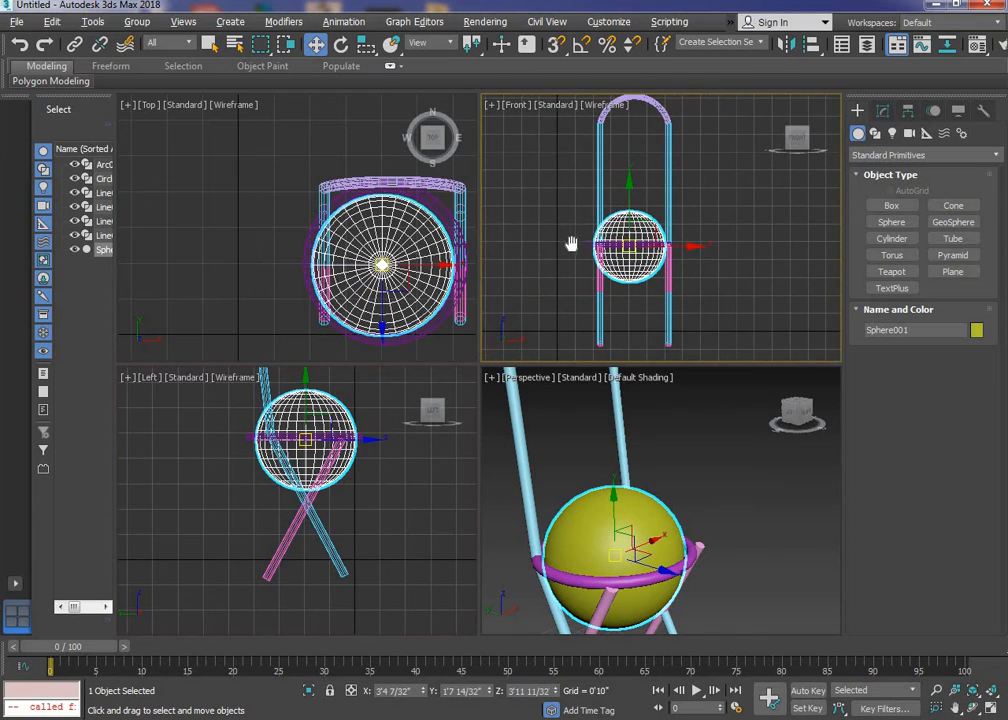
pyautogui.click(612, 495)
pyautogui.press('r')
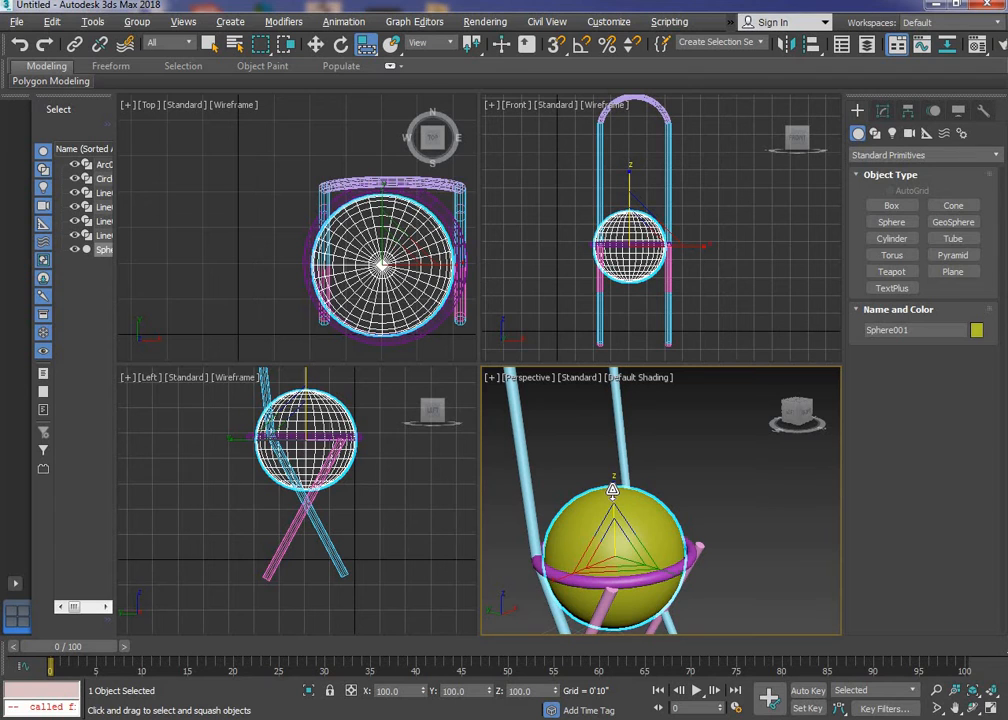
pyautogui.moveTo(612, 490)
pyautogui.mouseDown()
pyautogui.moveTo(612, 504)
pyautogui.moveTo(614, 492)
pyautogui.mouseUp()
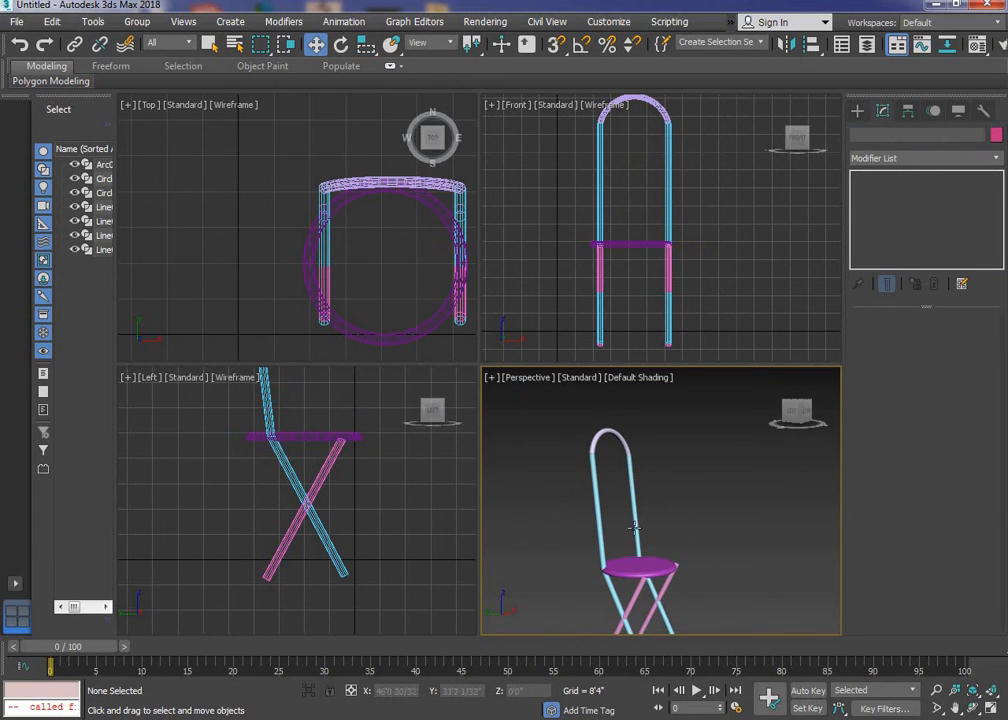
# Step: Draw a circle with a radius of about 1'6" inside the backrest in the Front view and centre it between the side lines
pyautogui.scroll(3, 651, 543)
pyautogui.scroll(2, 651, 543)
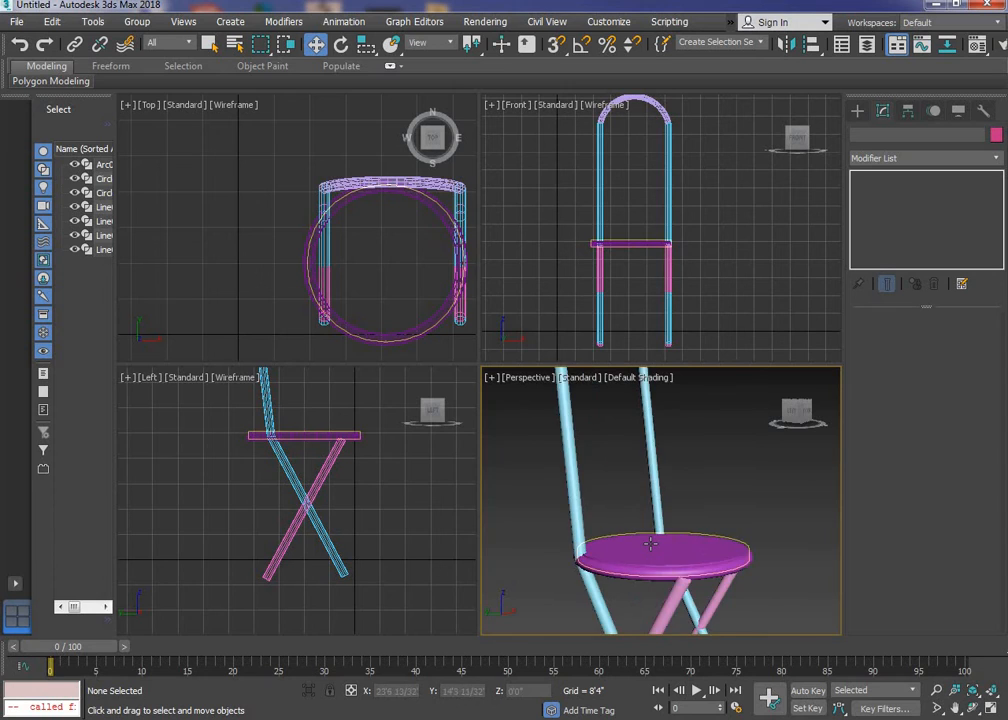
pyautogui.scroll(-8, 652, 540)
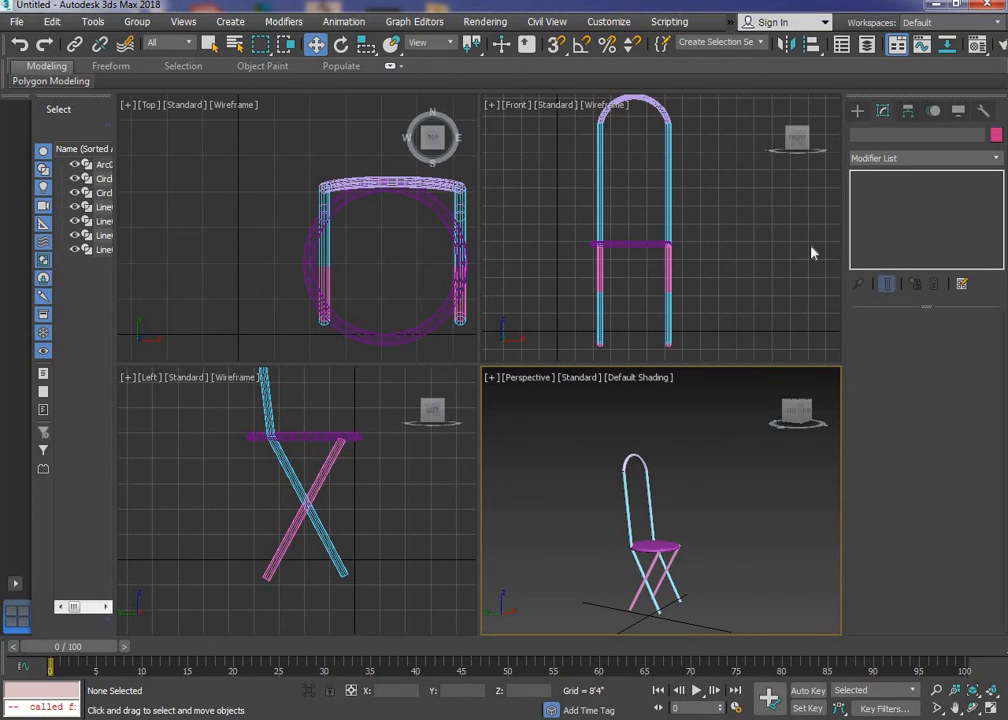
pyautogui.click(857, 111)
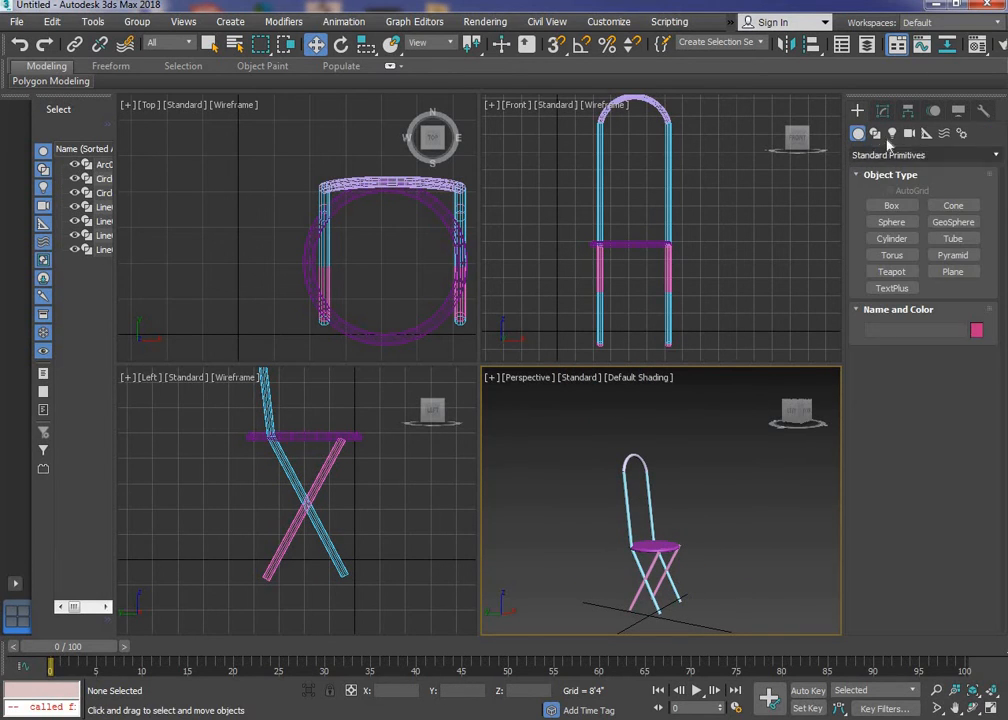
pyautogui.click(873, 134)
pyautogui.click(890, 234)
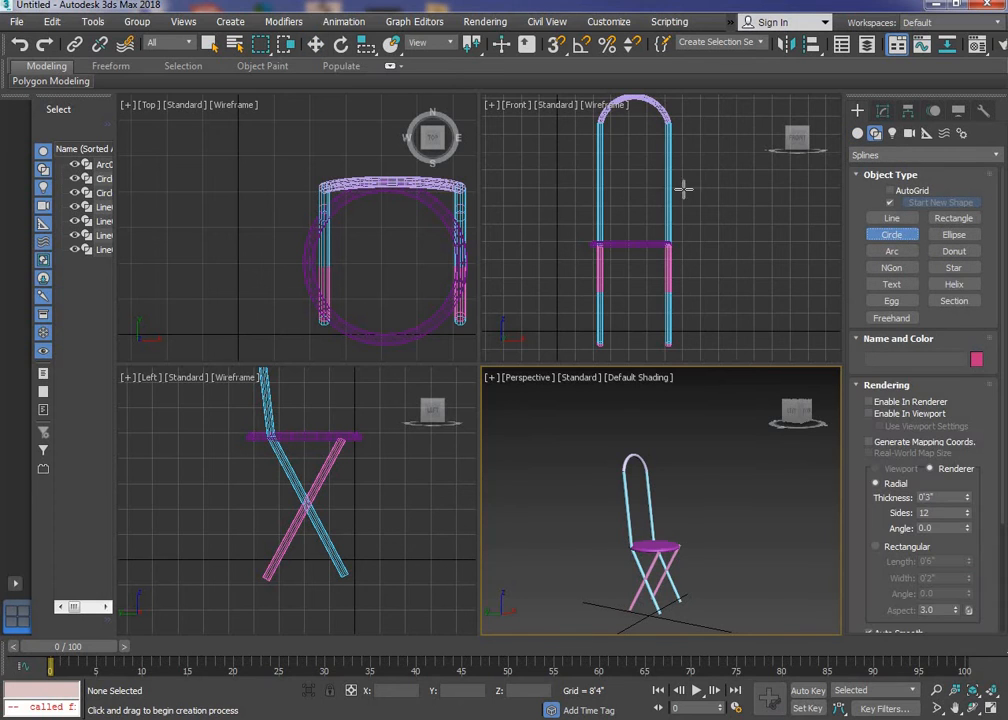
pyautogui.moveTo(631, 292); pyautogui.dragTo(643, 342, button='middle')
pyautogui.scroll(2, 633, 213)
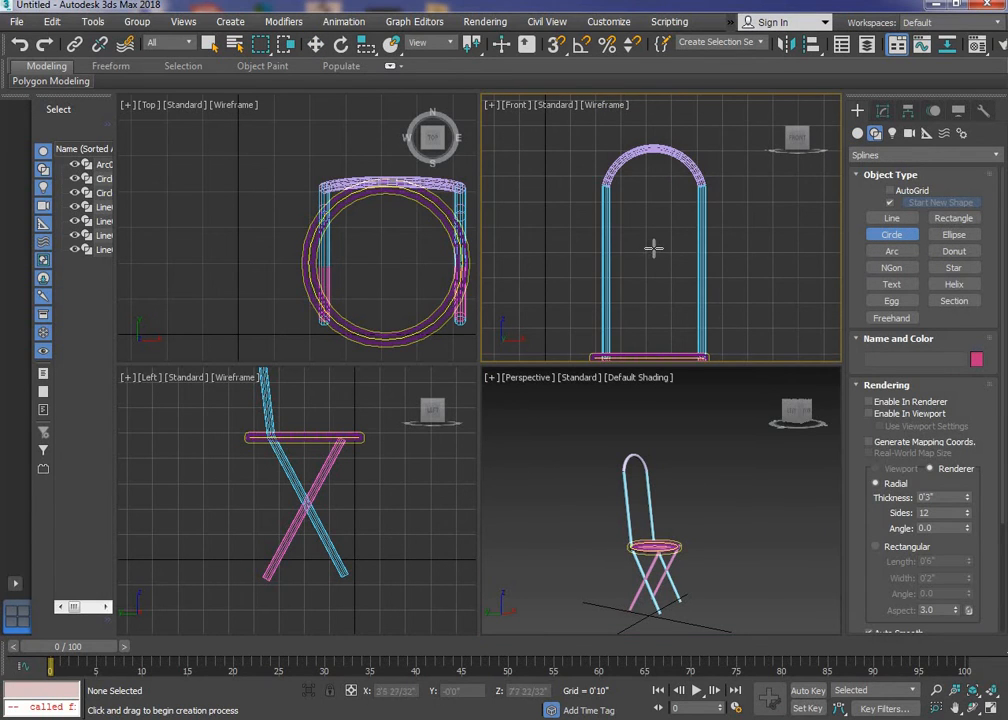
pyautogui.moveTo(649, 254); pyautogui.dragTo(653, 288)
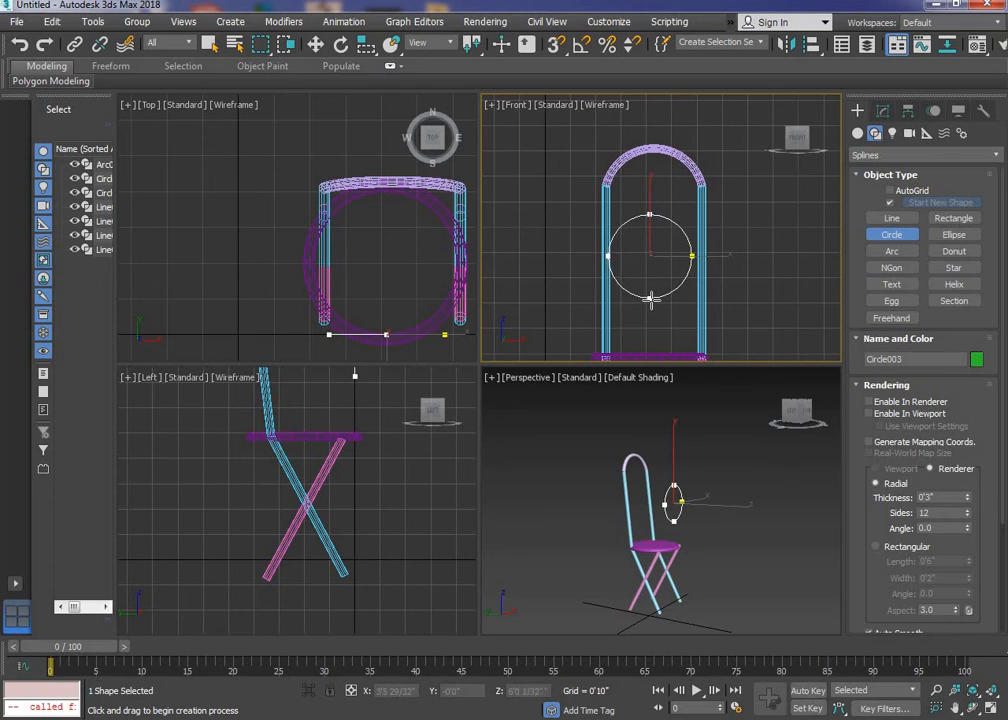
pyautogui.rightClick(665, 278)
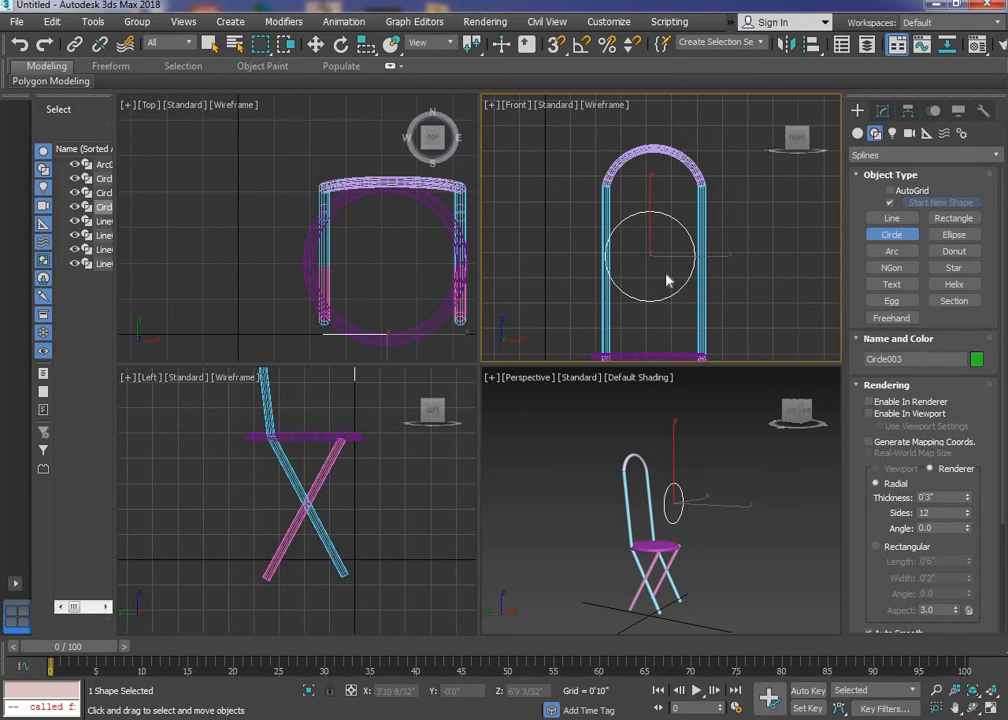
pyautogui.moveTo(679, 258); pyautogui.dragTo(683, 258)
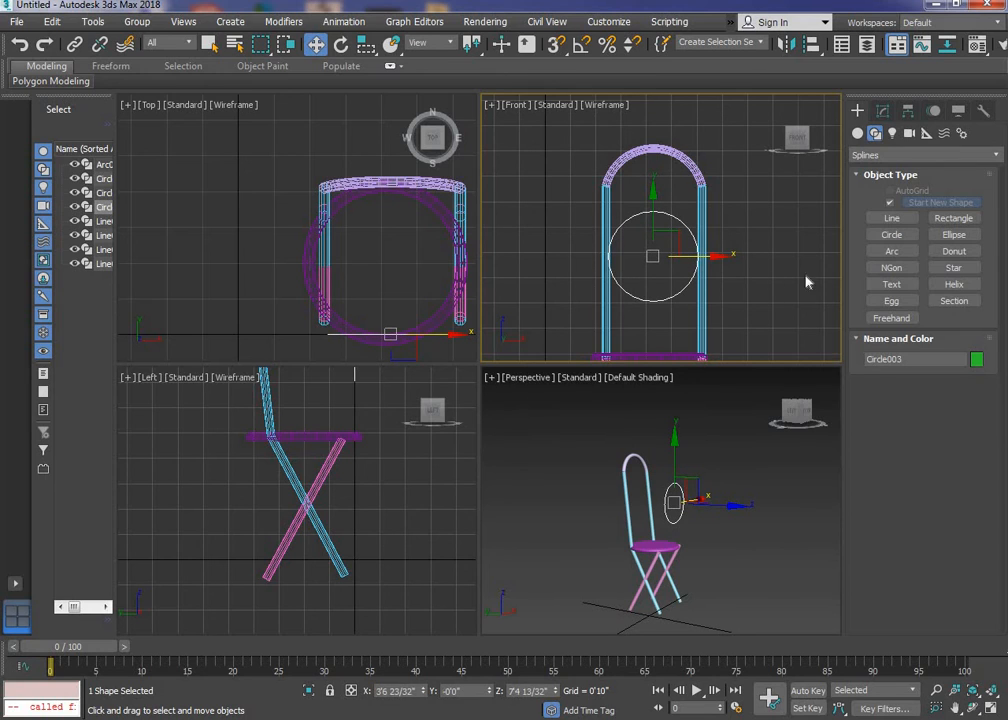
# Step: Enlarge the backrest circle's radius to 1'8 19/32" so it spans the gap between the side lines
pyautogui.click(882, 111)
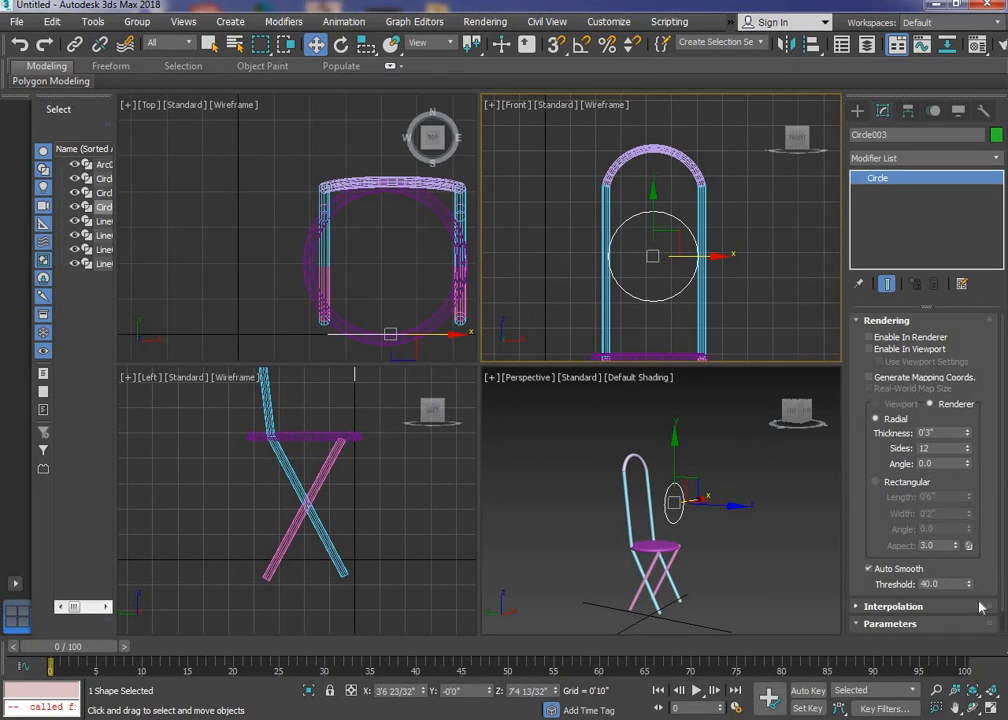
pyautogui.scroll(-2, 967, 585)
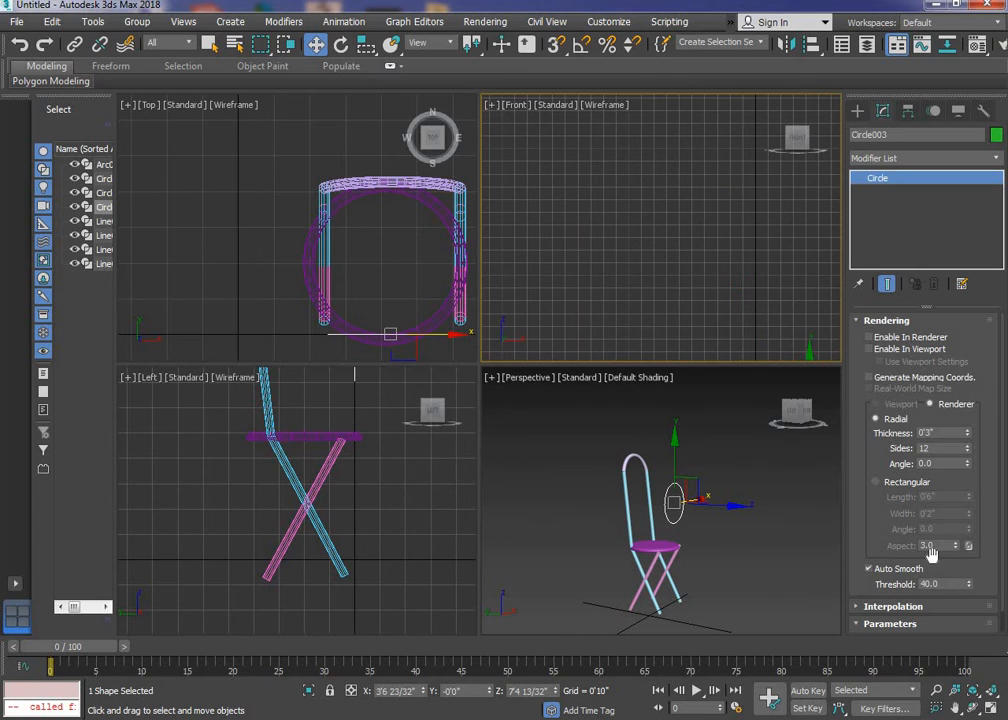
pyautogui.scroll(-2, 711, 252)
pyautogui.scroll(3, 763, 347)
pyautogui.scroll(2, 763, 347)
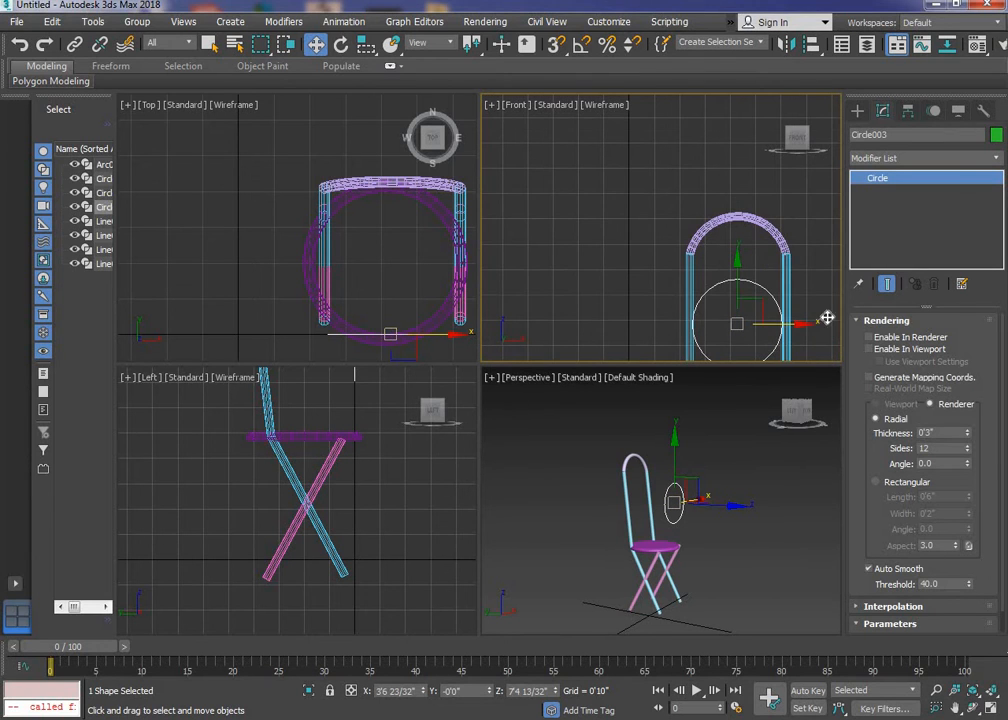
pyautogui.click(868, 321)
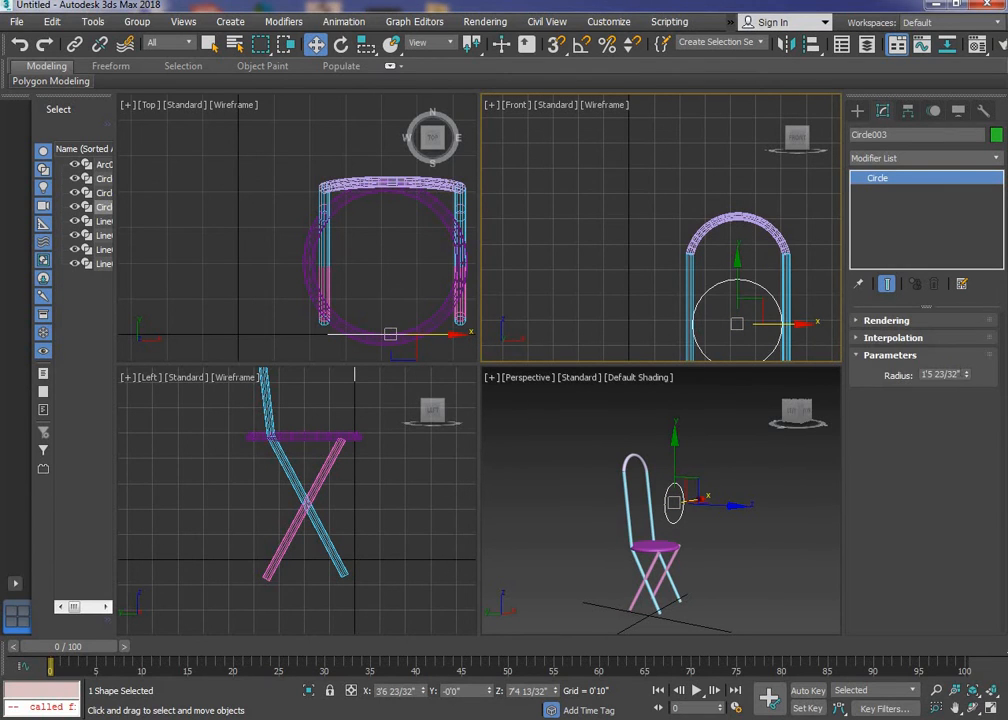
pyautogui.moveTo(967, 375); pyautogui.dragTo(967, 370)
pyautogui.moveTo(720, 272); pyautogui.dragTo(706, 207, button='middle')
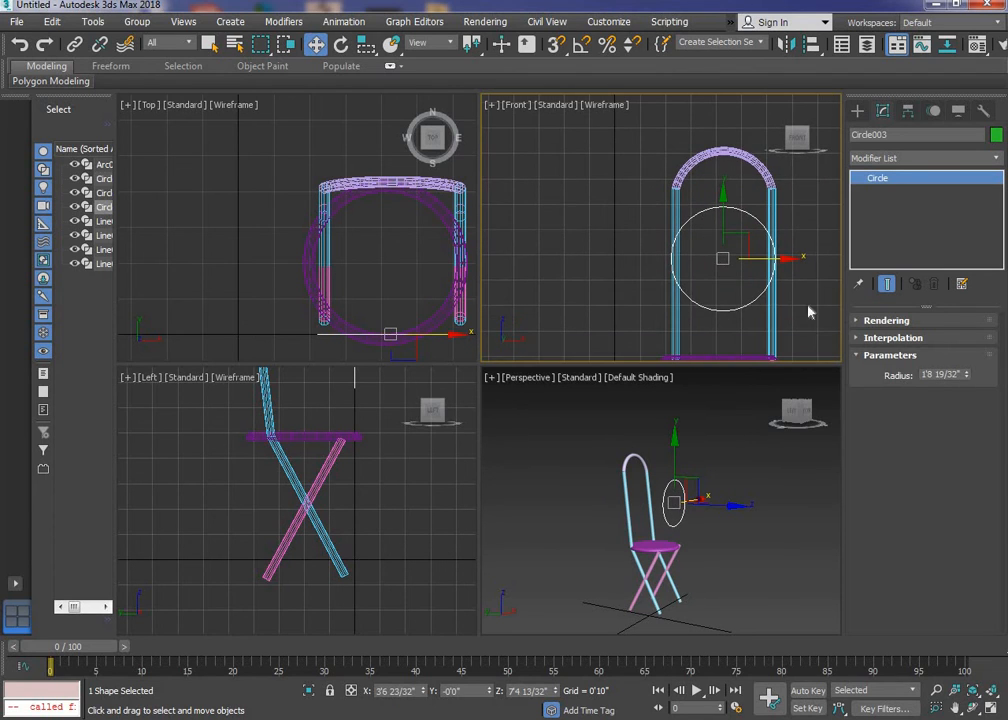
# Step: Set the backrest circle's radius to 1'8 12/32" and move it back onto the backrest tubes in the Left view
pyautogui.click(966, 378)
pyautogui.click(547, 441)
pyautogui.moveTo(333, 497); pyautogui.dragTo(351, 556, button='middle')
pyautogui.scroll(-4, 351, 556)
pyautogui.scroll(2, 358, 496)
pyautogui.click(364, 471)
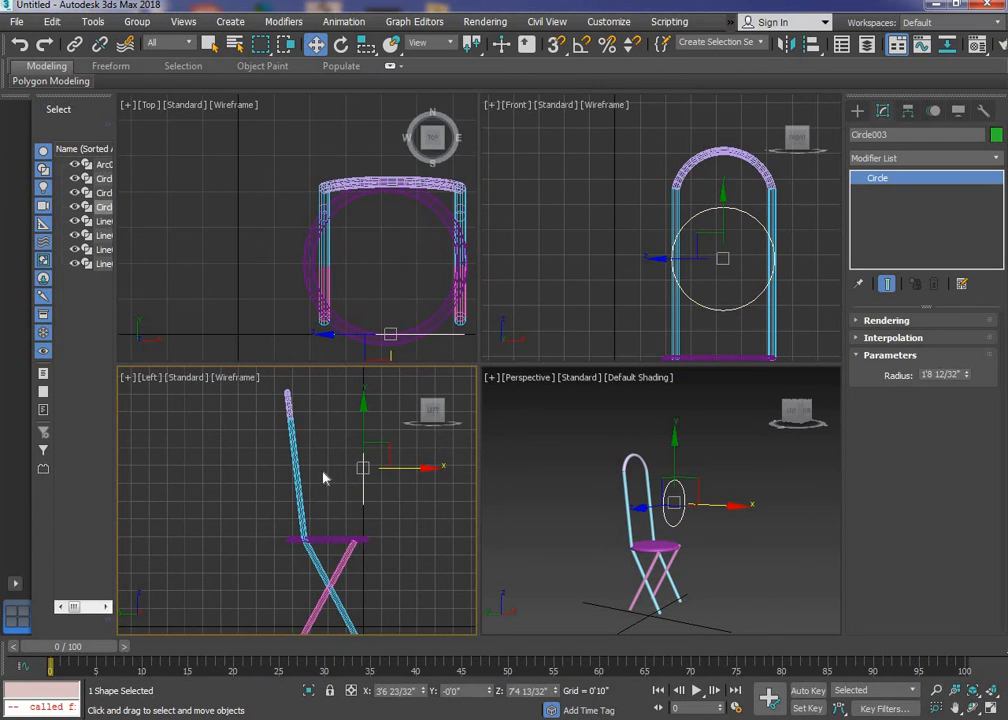
pyautogui.moveTo(428, 469); pyautogui.dragTo(363, 465)
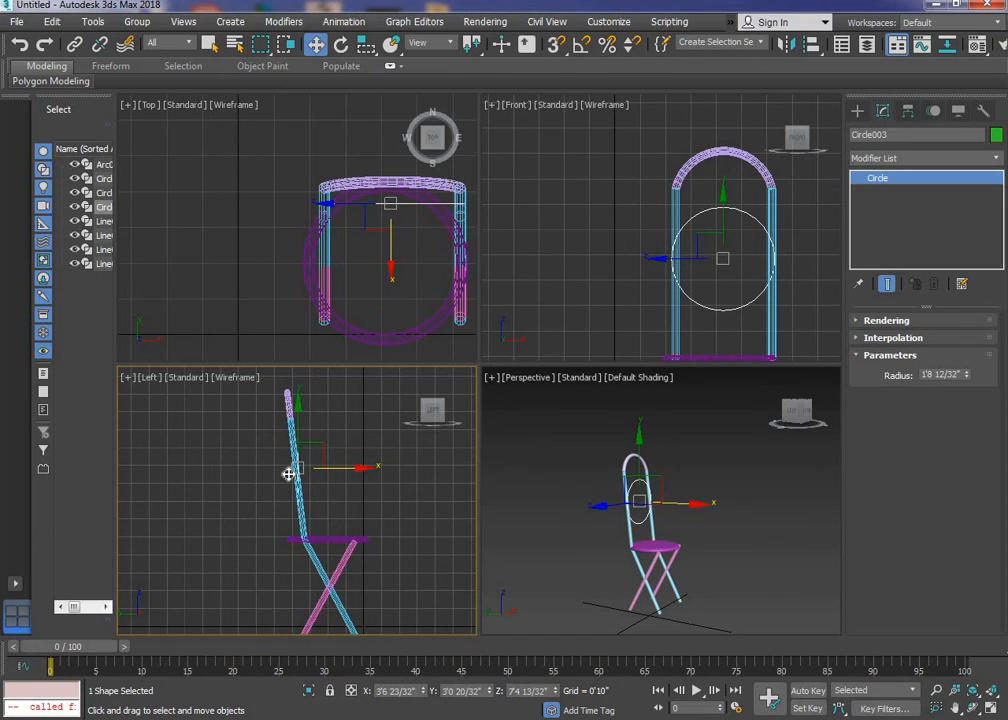
# Step: Rotate the backrest circle to an X angle of 83.46 in the Left view so it follows the tubes' slope
pyautogui.scroll(5, 288, 473)
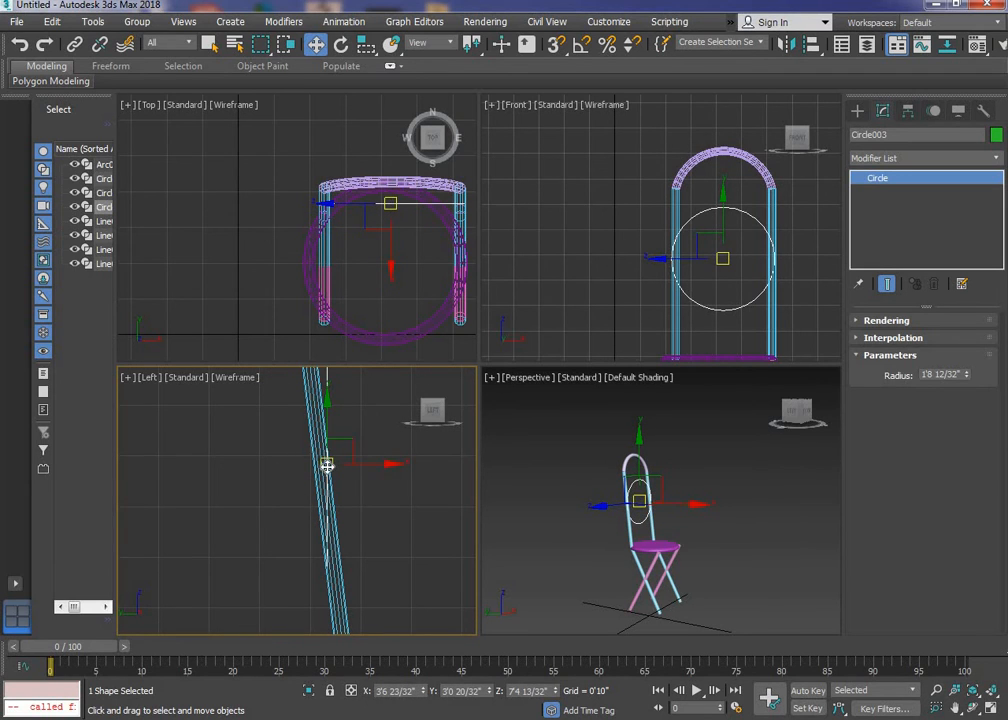
pyautogui.press('e')
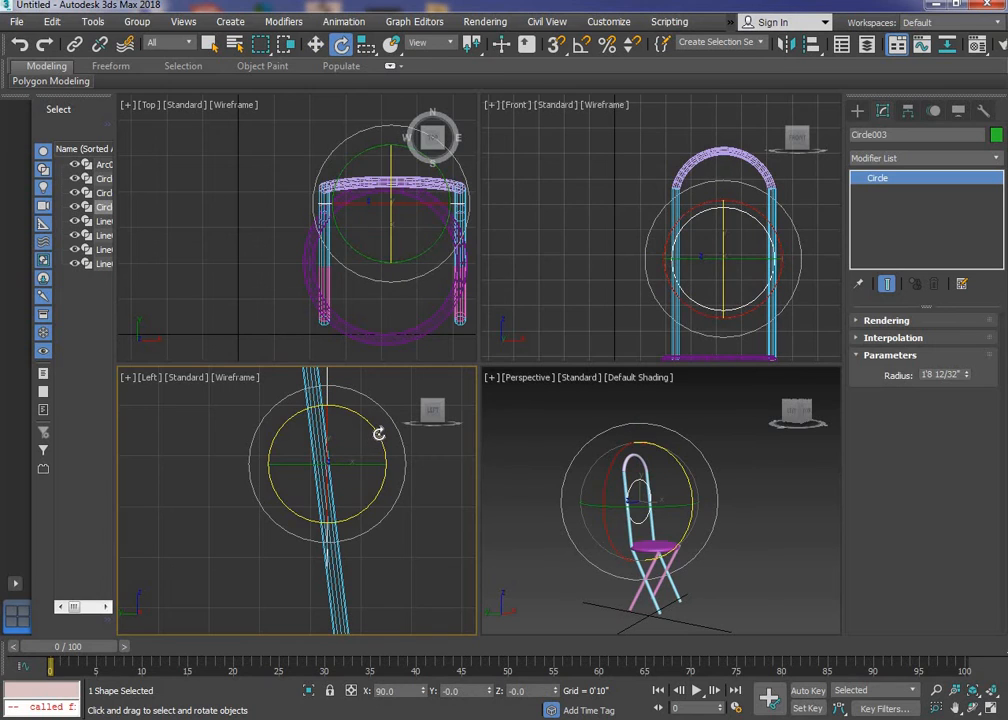
pyautogui.moveTo(379, 433)
pyautogui.mouseDown()
pyautogui.moveTo(378, 414)
pyautogui.moveTo(376, 422)
pyautogui.mouseUp()
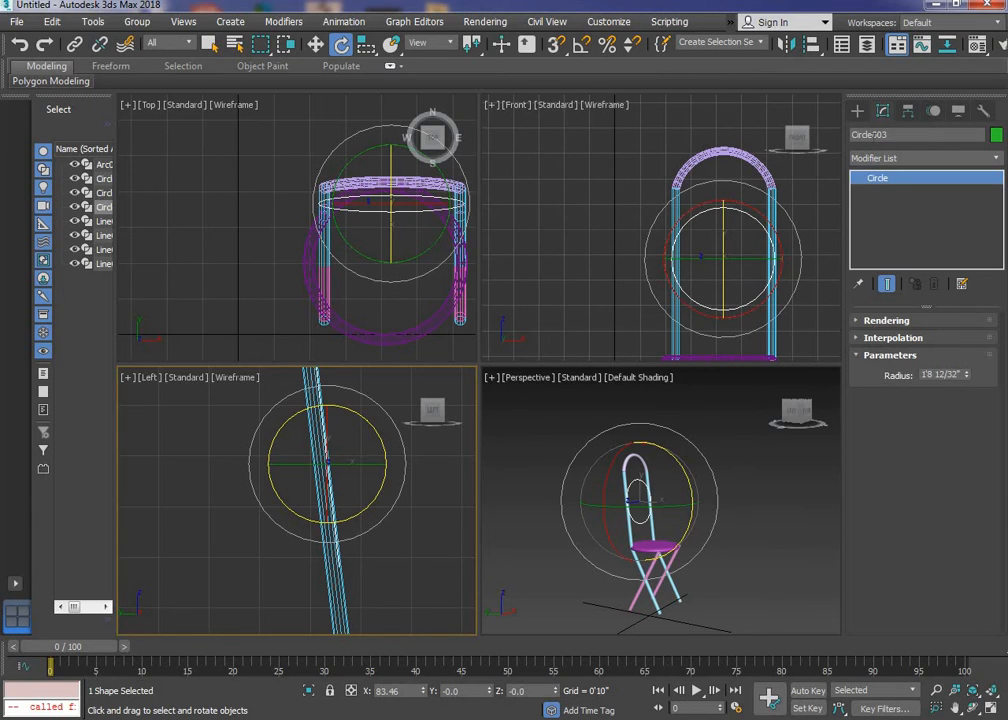
# Step: Extrude the backrest circle by 0'2" to make a solid disc
pyautogui.click(891, 159)
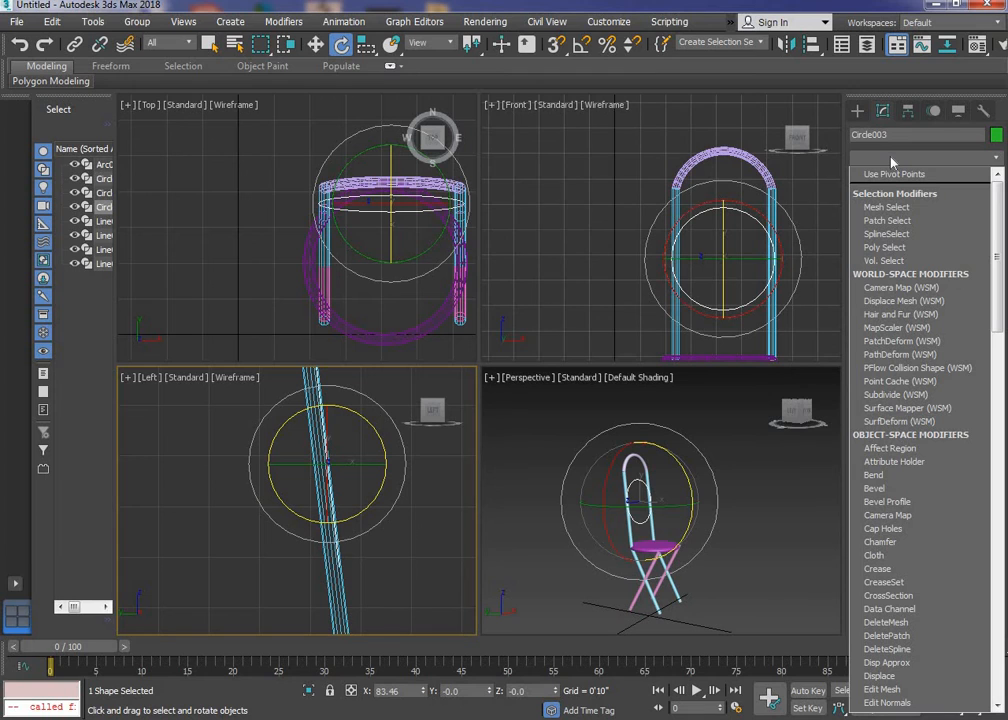
pyautogui.write('ex')
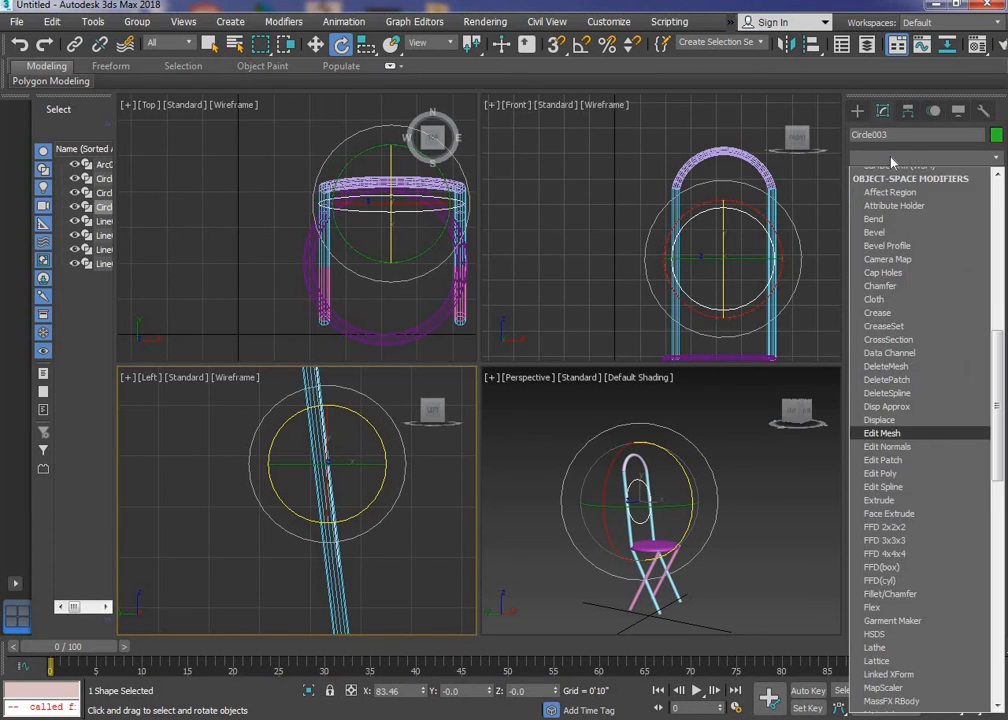
pyautogui.click(885, 172)
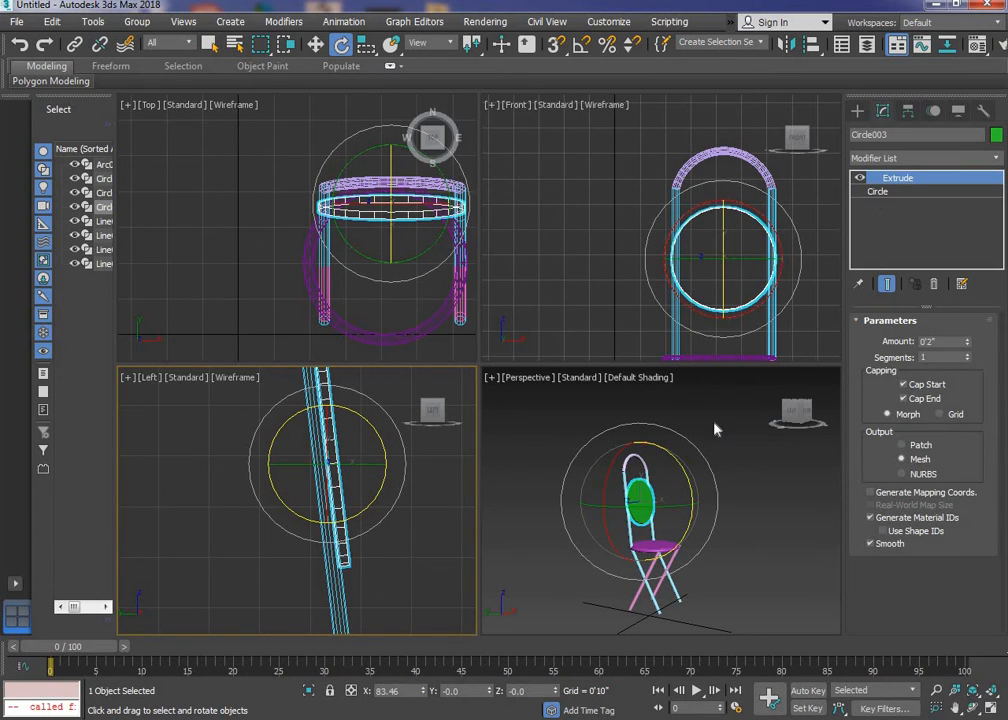
pyautogui.click(755, 437)
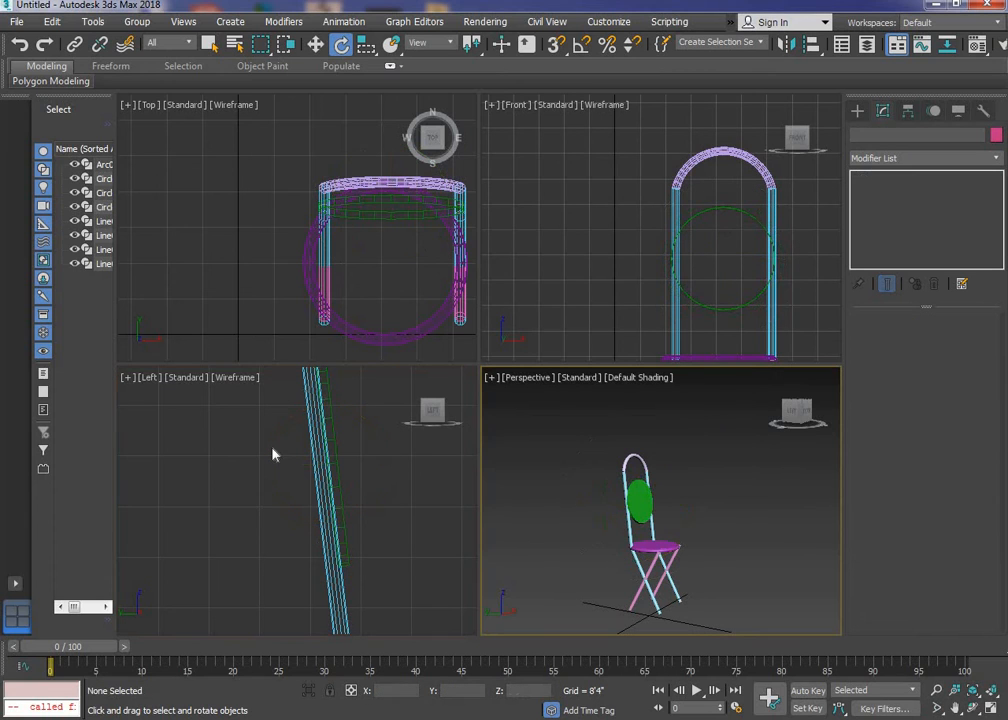
# Step: Move the backrest disc backwards along X in the Left view so it sits between the tubes
pyautogui.click(337, 460)
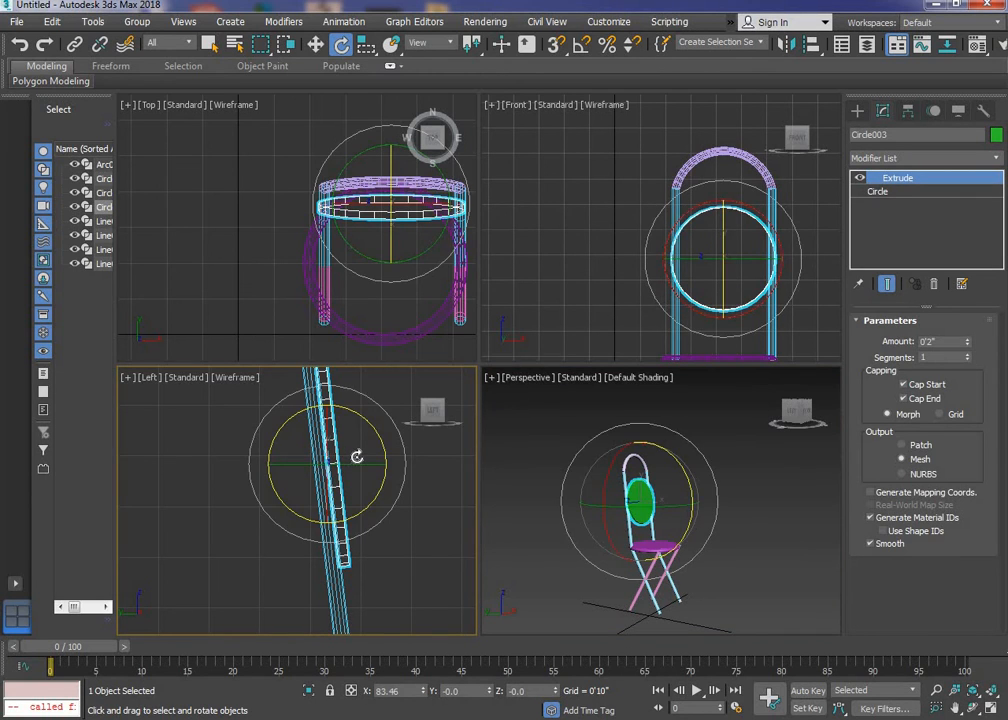
pyautogui.press('w')
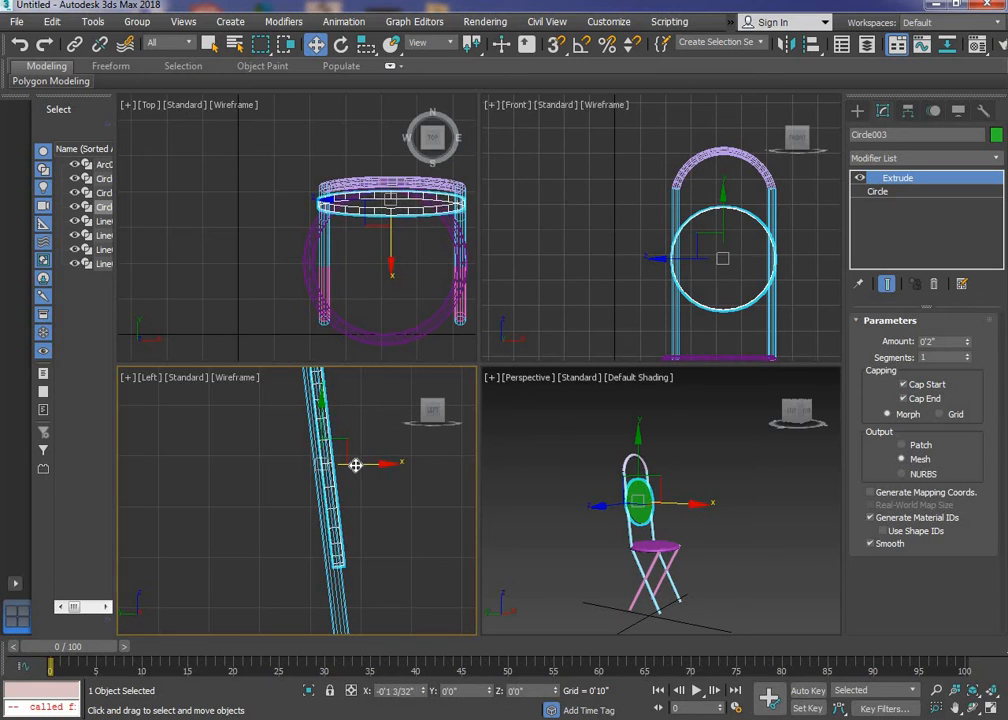
pyautogui.click(704, 561)
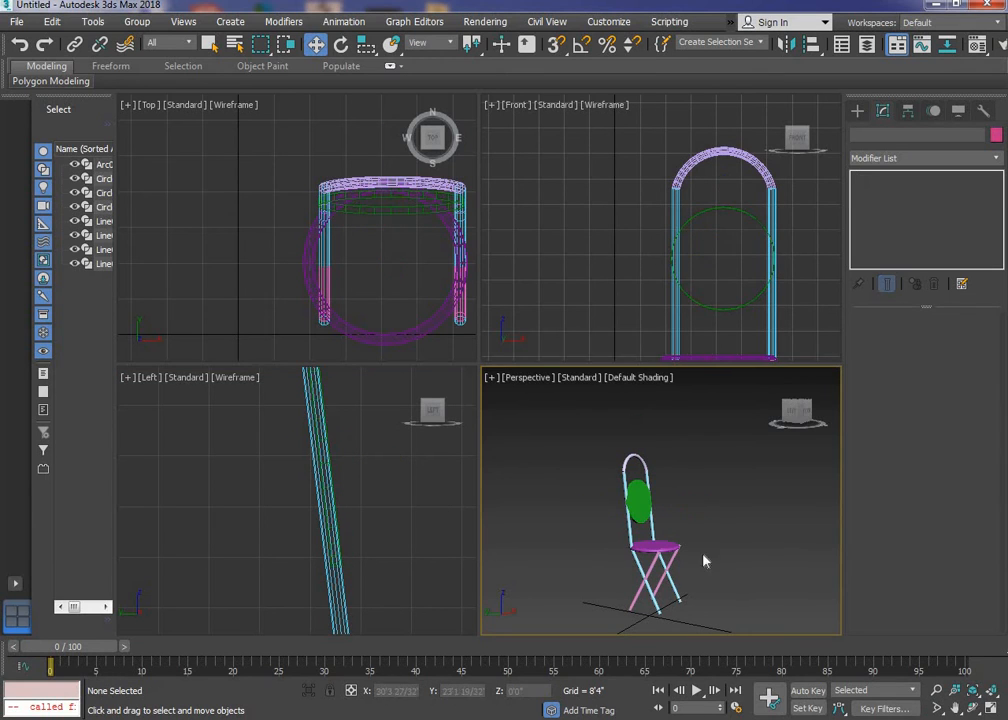
# Step: Enlarge the seat ring's radius to 1'11 14/32" in the maximized Perspective view
pyautogui.hotkey('alt', 'w')
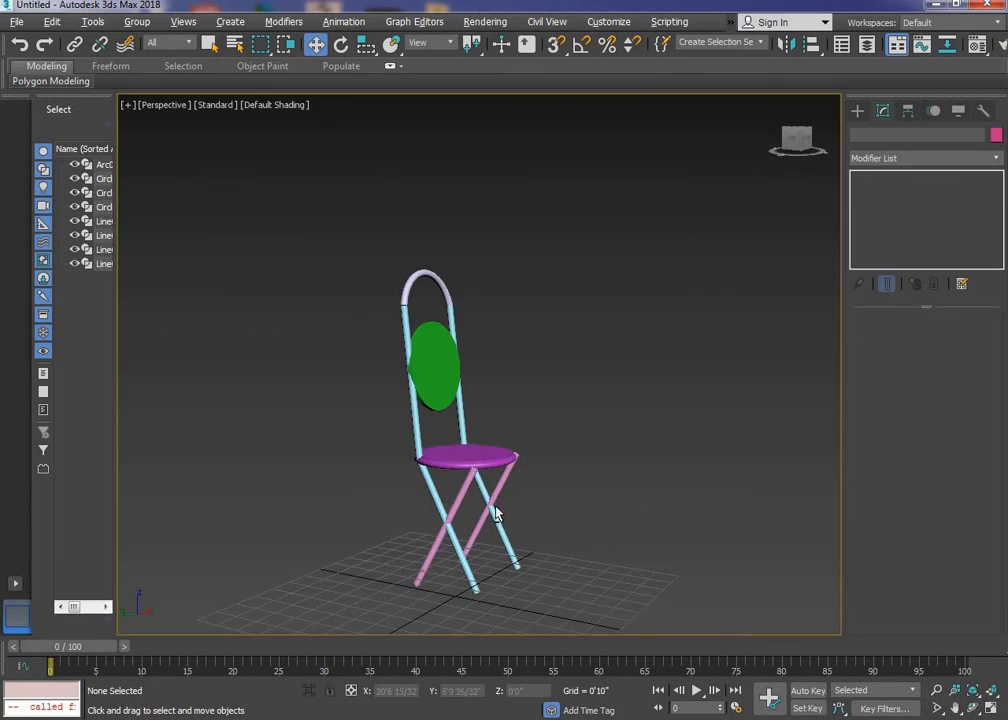
pyautogui.keyDown('alt'); pyautogui.moveTo(362, 546); pyautogui.dragTo(586, 538, button='middle'); pyautogui.keyUp('alt')
pyautogui.keyDown('alt'); pyautogui.moveTo(498, 540); pyautogui.dragTo(584, 568, button='middle'); pyautogui.keyUp('alt')
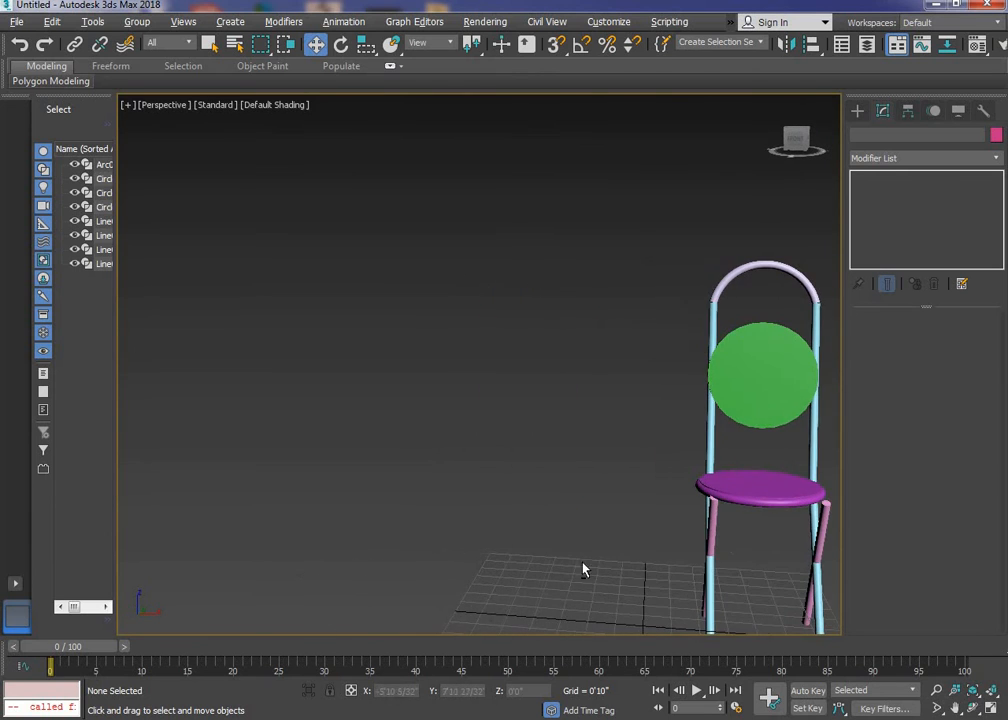
pyautogui.moveTo(533, 531); pyautogui.dragTo(362, 490, button='middle')
pyautogui.keyDown('alt'); pyautogui.moveTo(606, 530); pyautogui.dragTo(594, 553, button='middle'); pyautogui.keyUp('alt')
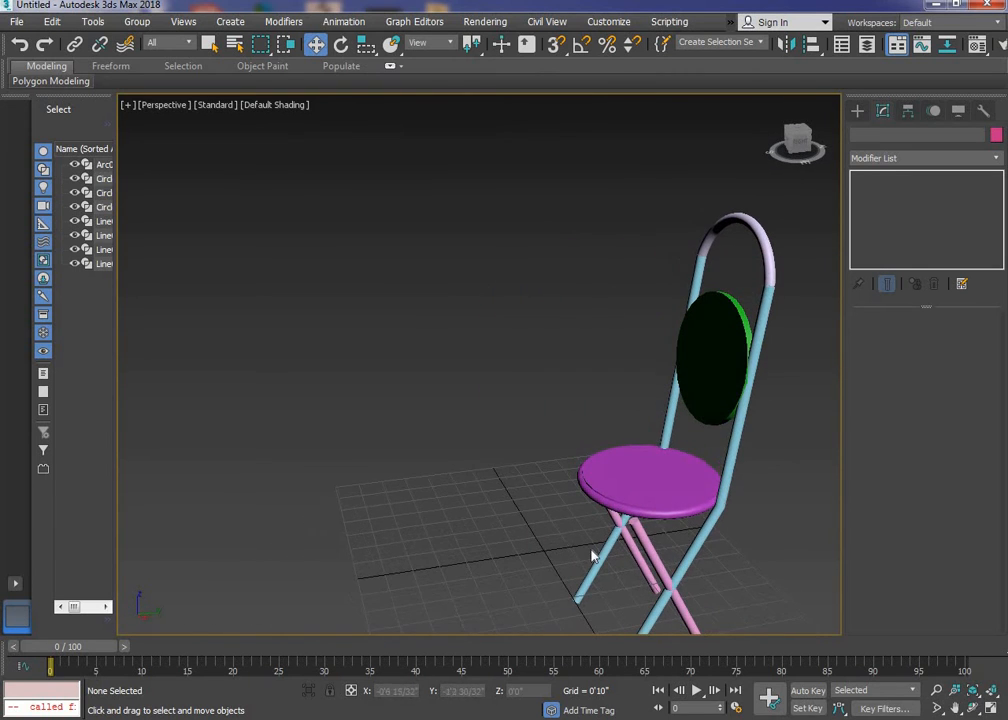
pyautogui.click(650, 518)
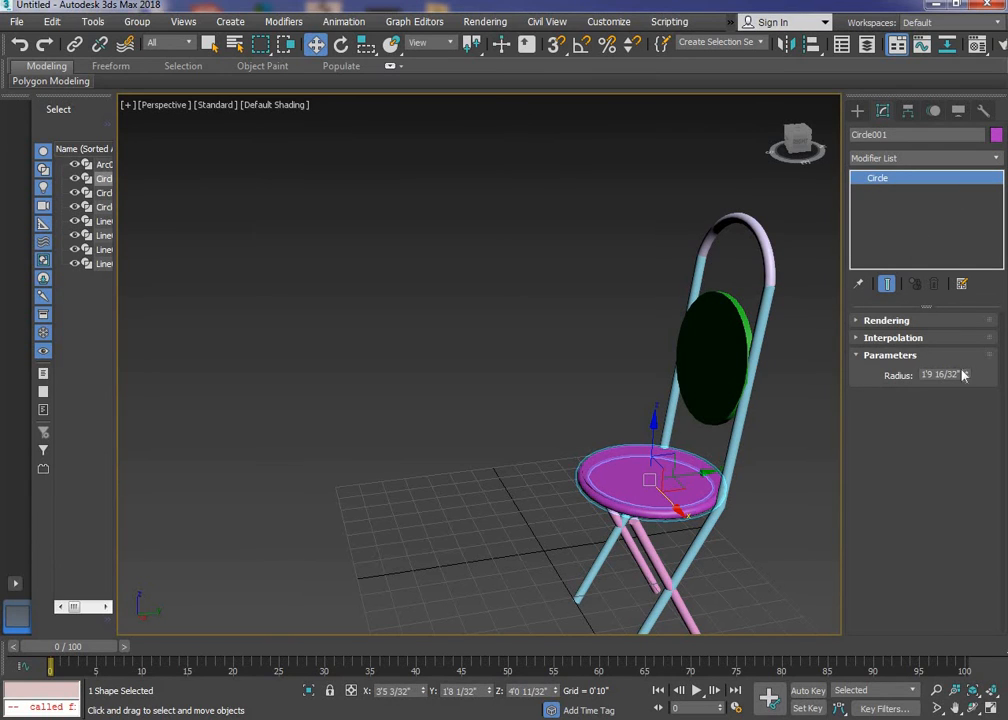
pyautogui.moveTo(967, 375); pyautogui.dragTo(967, 362)
pyautogui.click(599, 482)
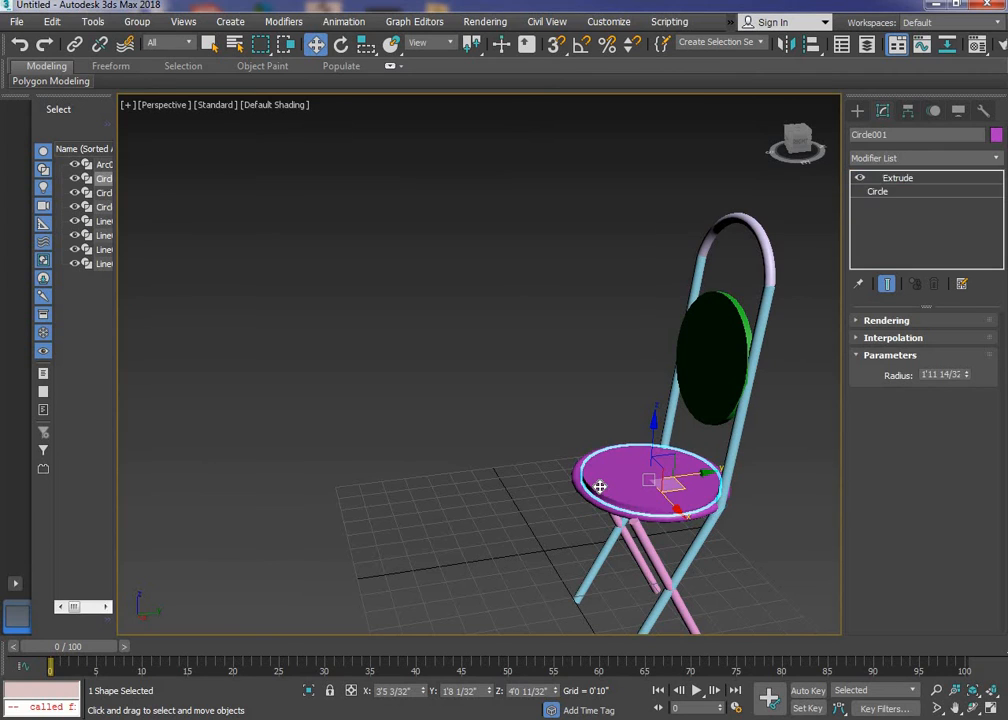
pyautogui.moveTo(967, 341); pyautogui.dragTo(967, 330)
pyautogui.hotkey('ctrl', 'z')
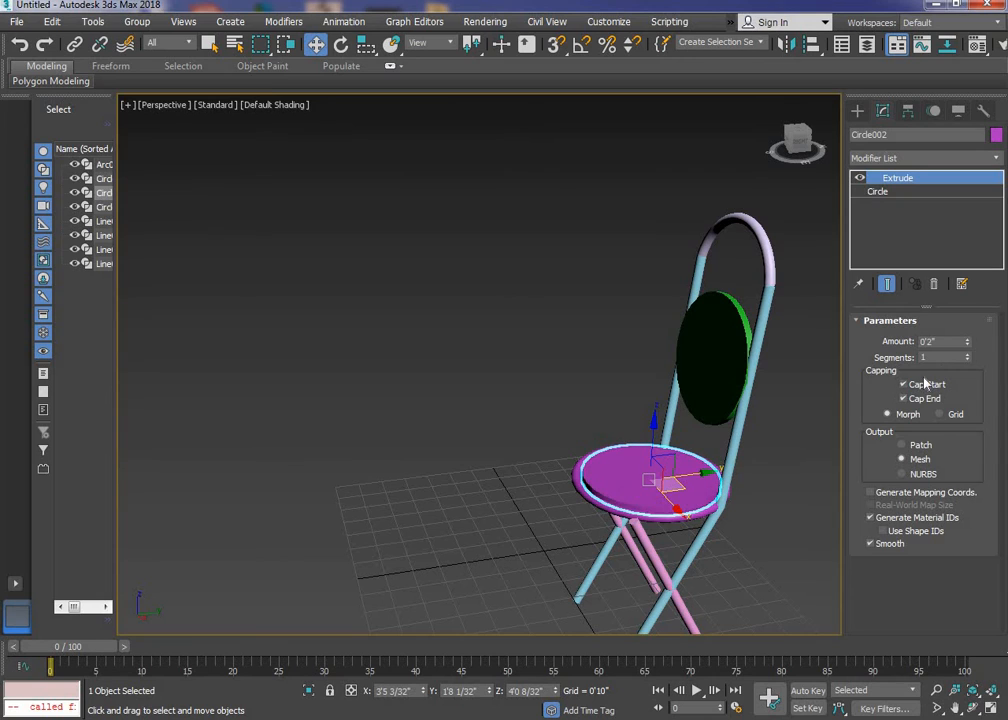
pyautogui.hotkey('ctrl', 'z')
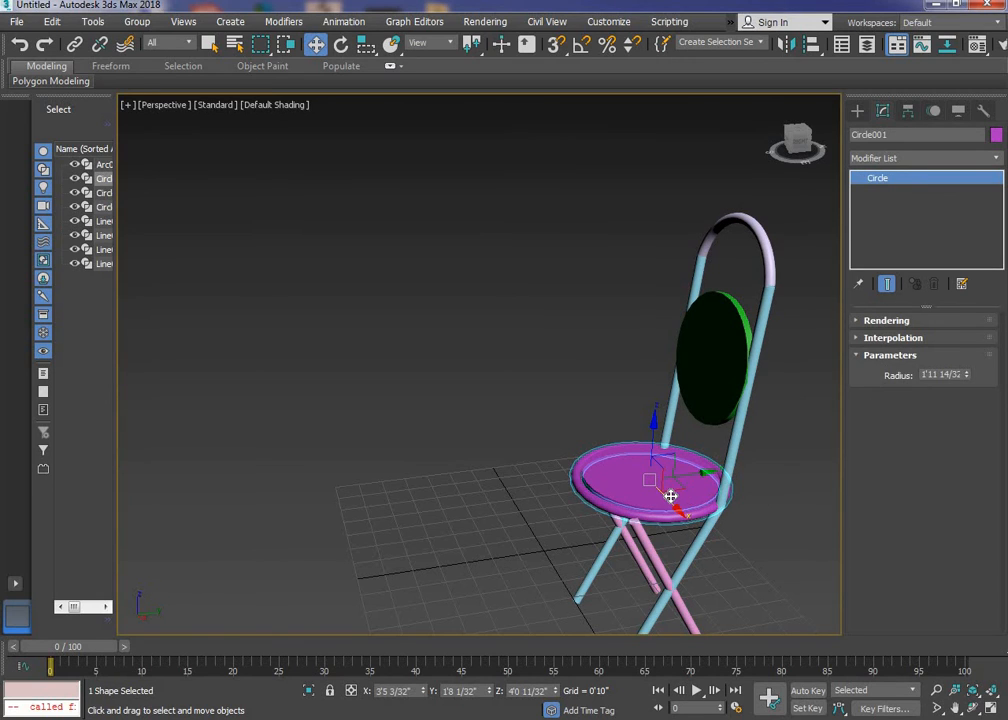
# Step: Set the base circle radius of the extruded seat disc to 1'9 30/32"
pyautogui.click(747, 477)
pyautogui.click(602, 479)
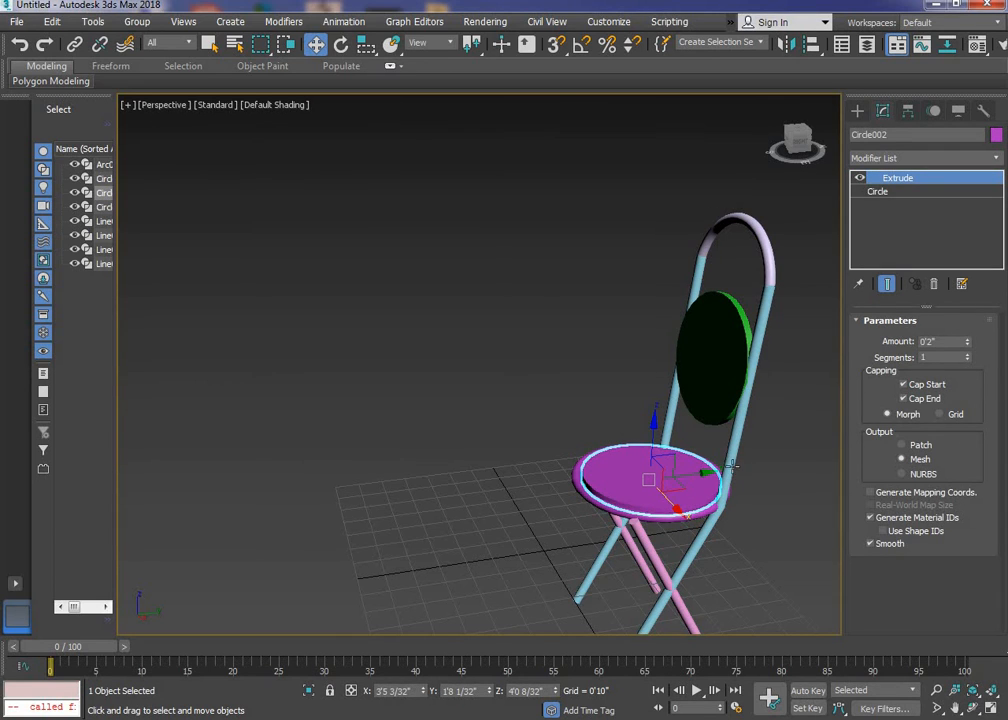
pyautogui.click(890, 191)
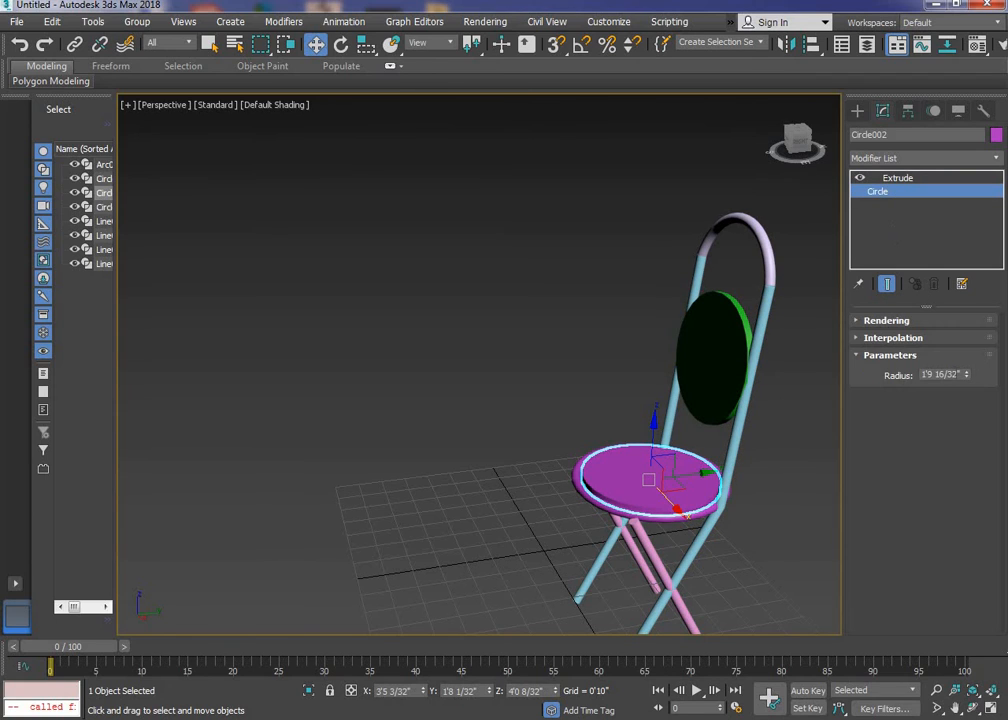
pyautogui.moveTo(966, 377); pyautogui.dragTo(967, 375)
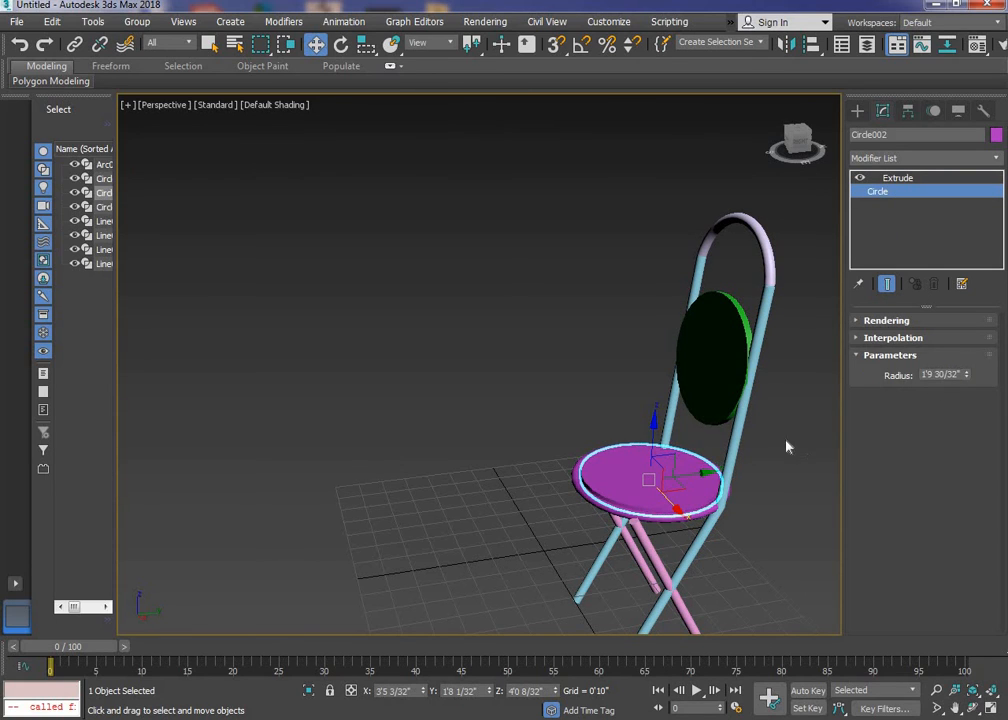
pyautogui.click(540, 441)
# Step: Shift the nearer pink leg about 3" inward along X, to X 4'10 27/32"
pyautogui.click(662, 566)
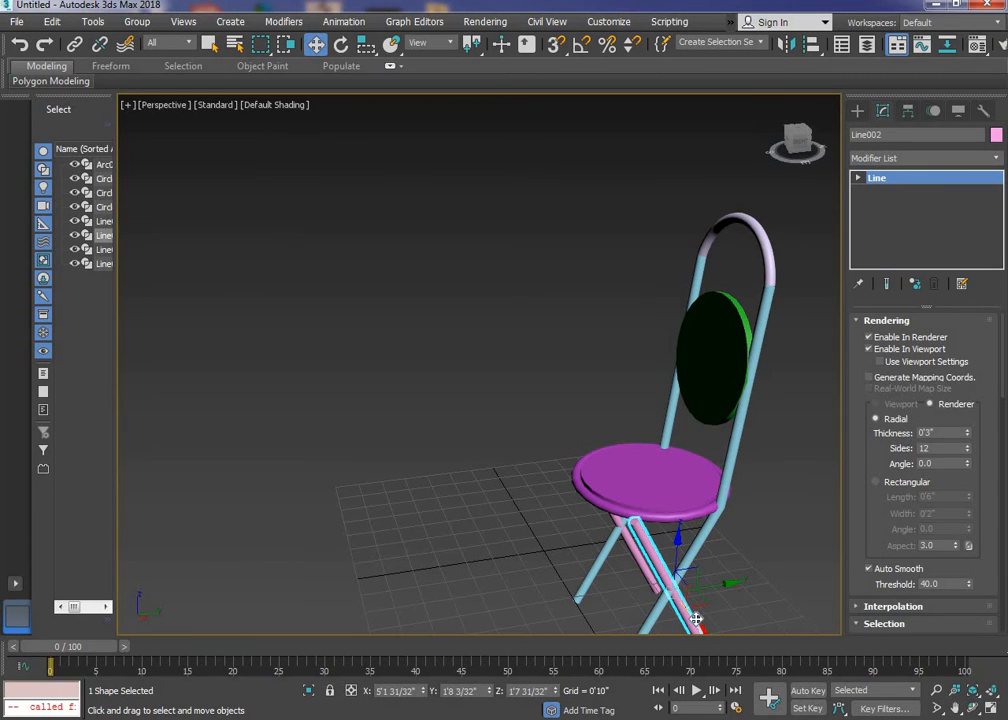
pyautogui.click(600, 565)
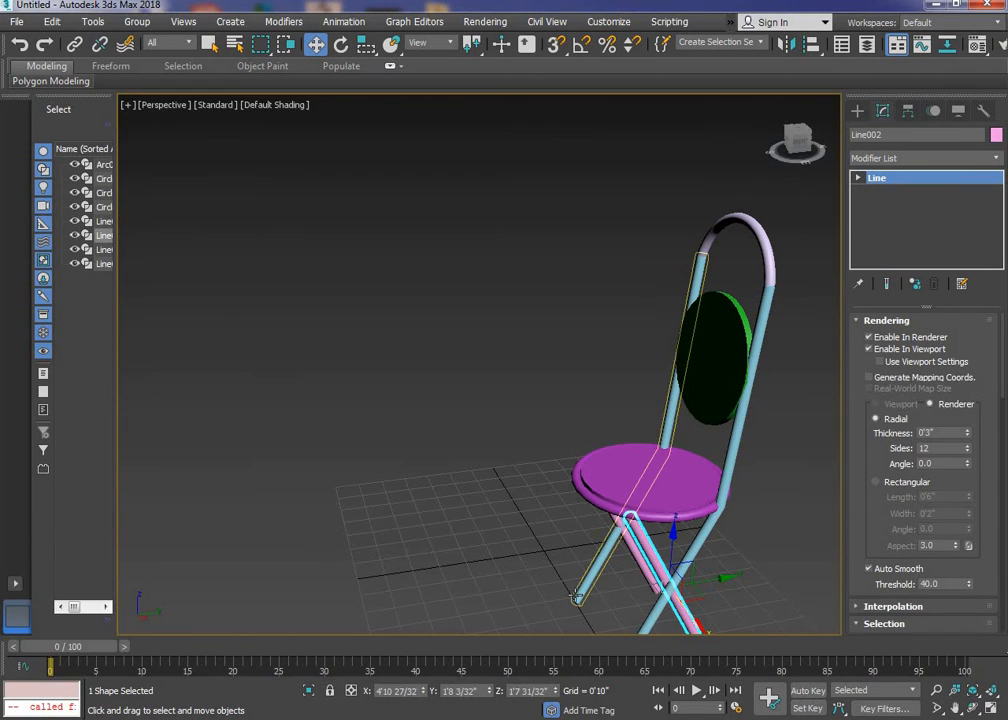
pyautogui.click(481, 485)
# Step: Change the object color of the backrest's top arc to black
pyautogui.keyDown('alt'); pyautogui.moveTo(477, 515); pyautogui.dragTo(587, 336, button='middle'); pyautogui.keyUp('alt')
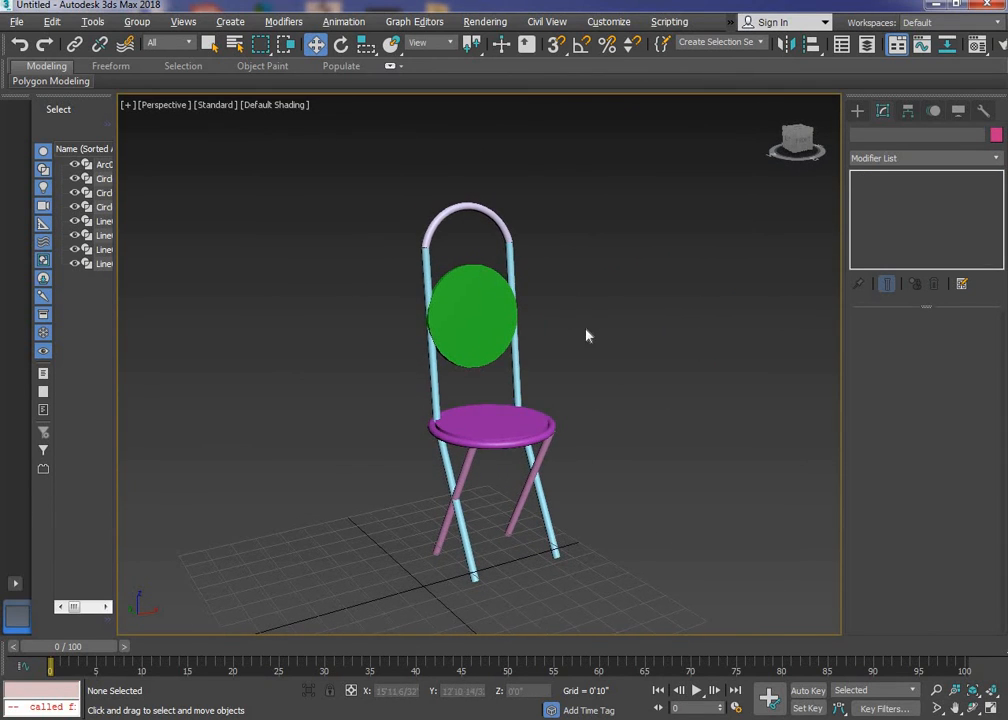
pyautogui.click(504, 228)
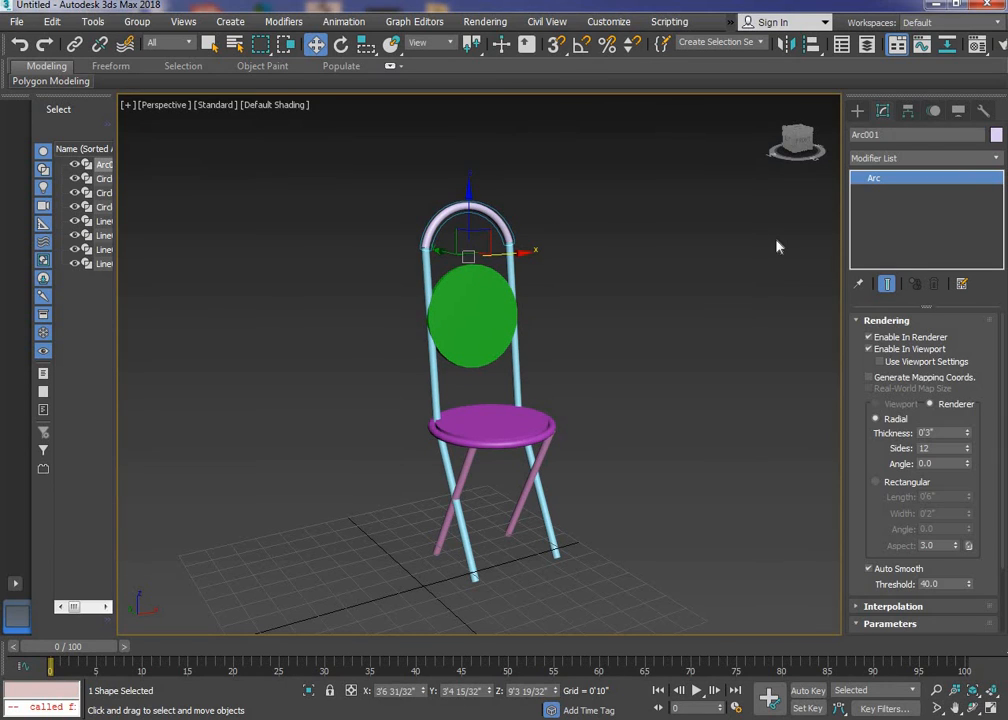
pyautogui.click(996, 135)
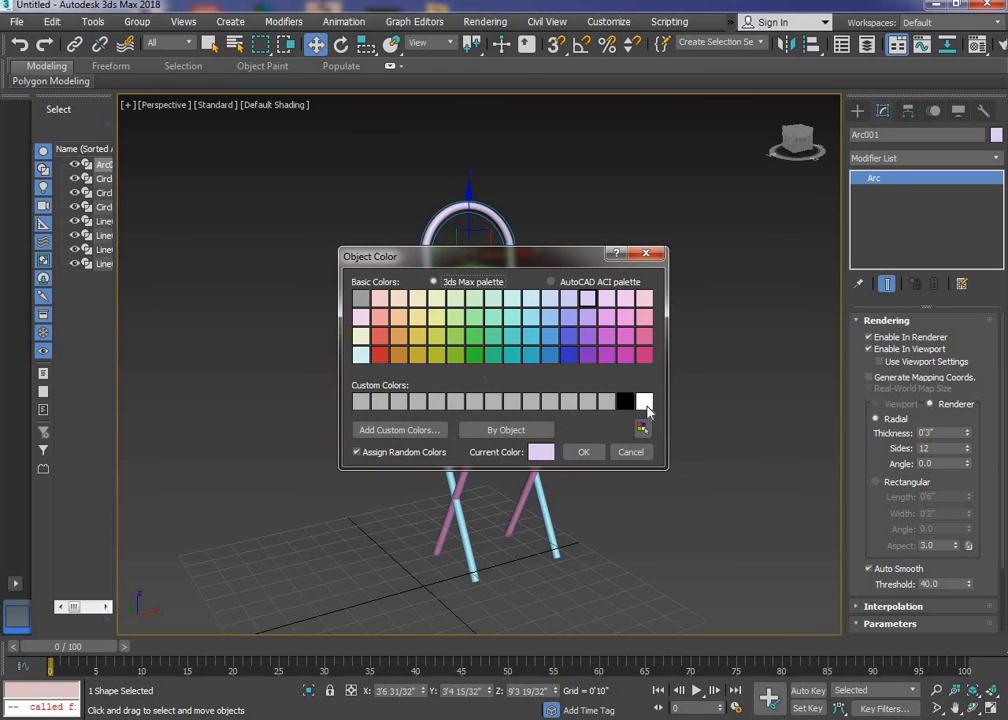
pyautogui.click(629, 401)
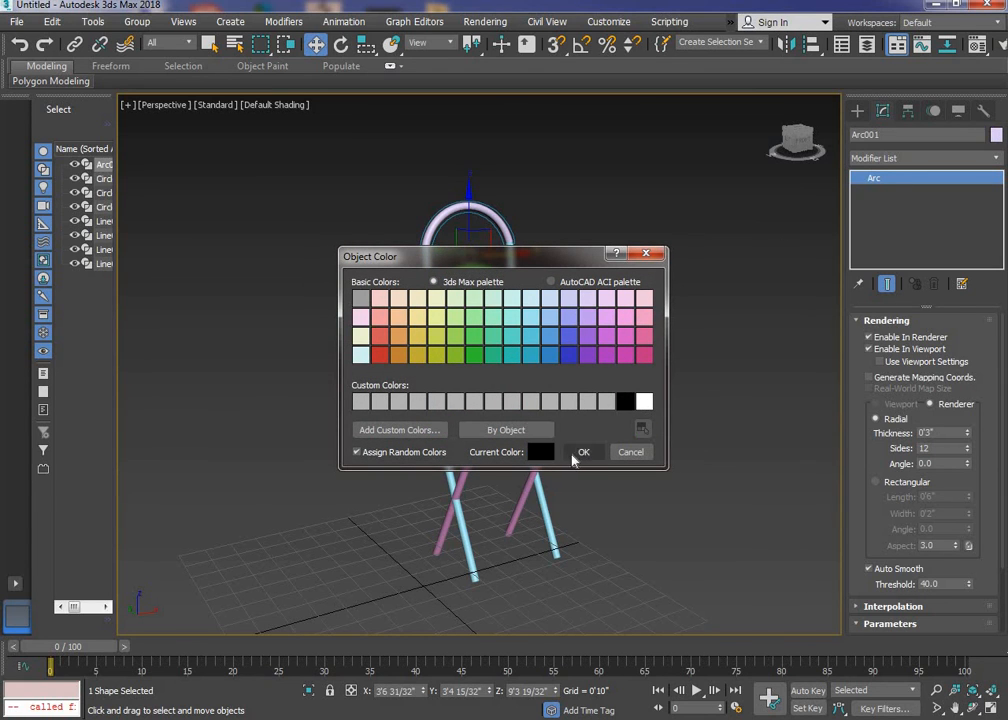
pyautogui.click(577, 454)
# Step: Select the four leg and backrest lines together and change their object color to black
pyautogui.moveTo(590, 472); pyautogui.dragTo(349, 549)
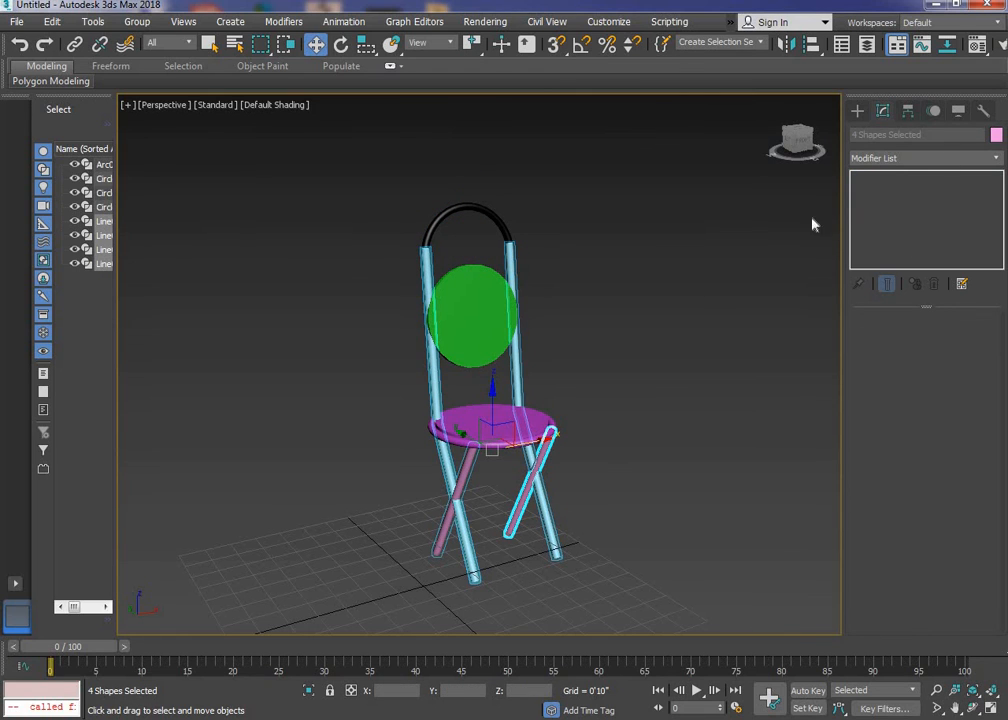
pyautogui.click(996, 134)
pyautogui.click(624, 401)
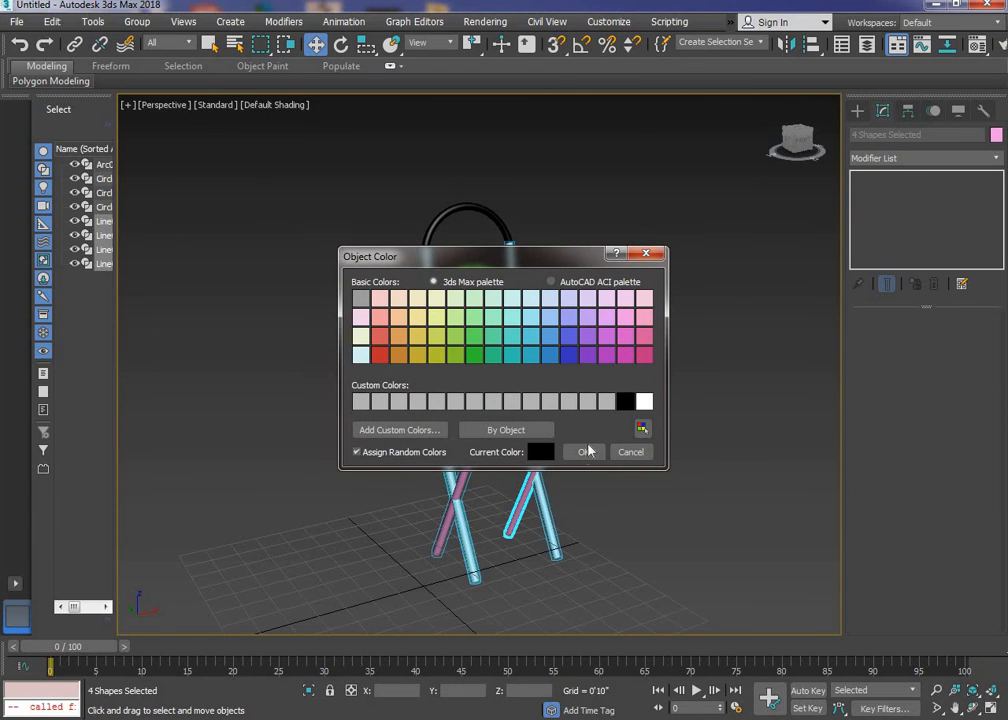
pyautogui.click(583, 452)
pyautogui.click(627, 468)
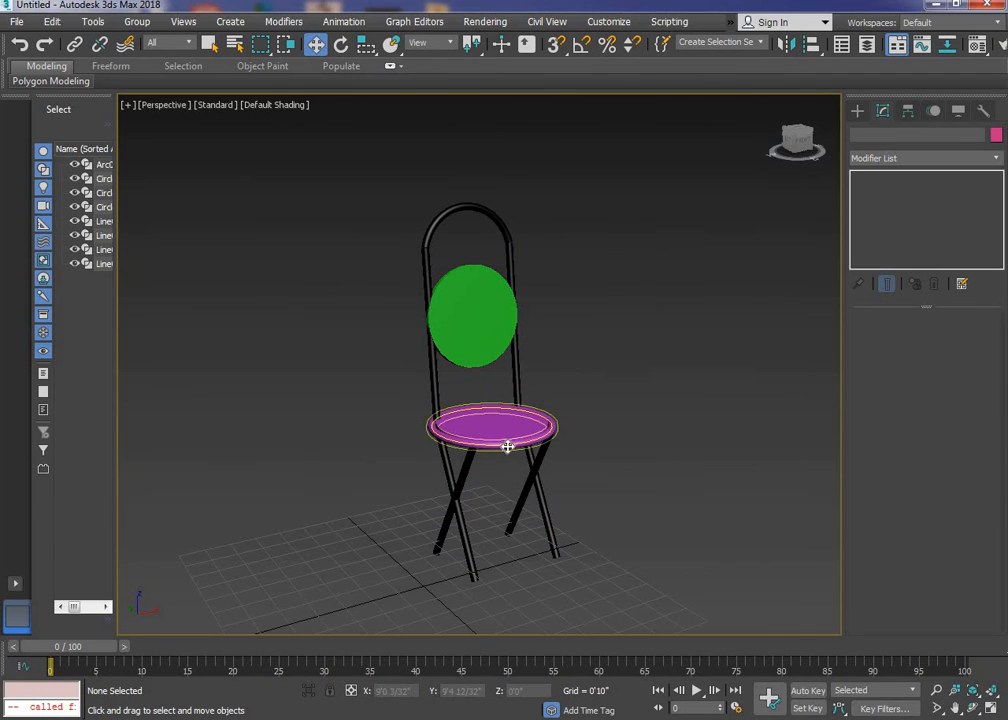
# Step: Change the object color of the seat ring to black
pyautogui.click(506, 442)
pyautogui.click(996, 134)
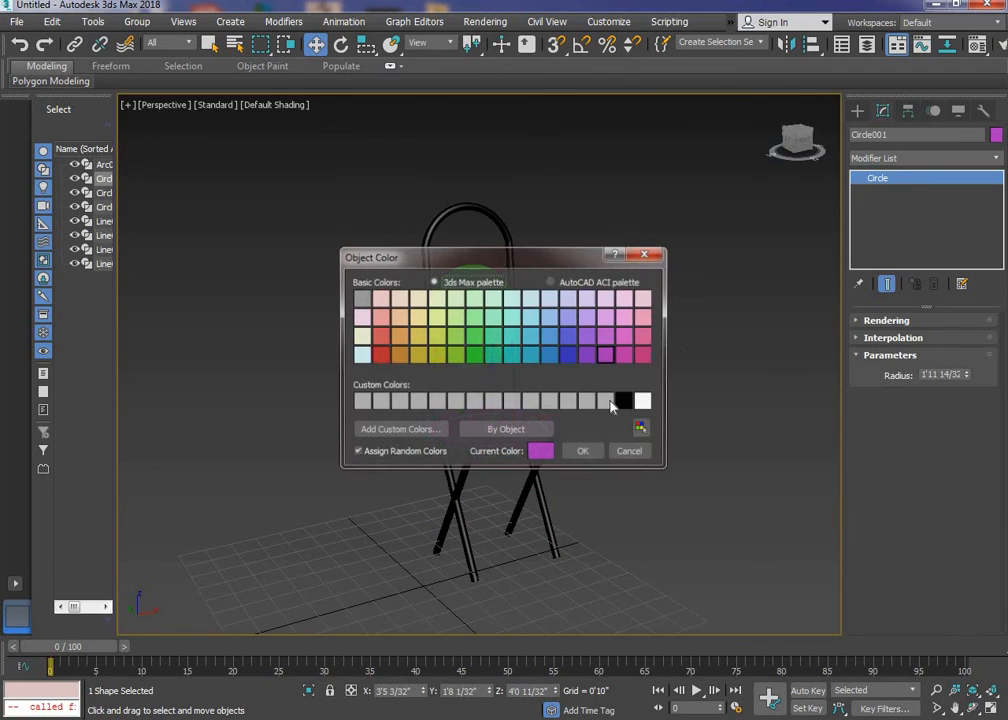
pyautogui.click(624, 401)
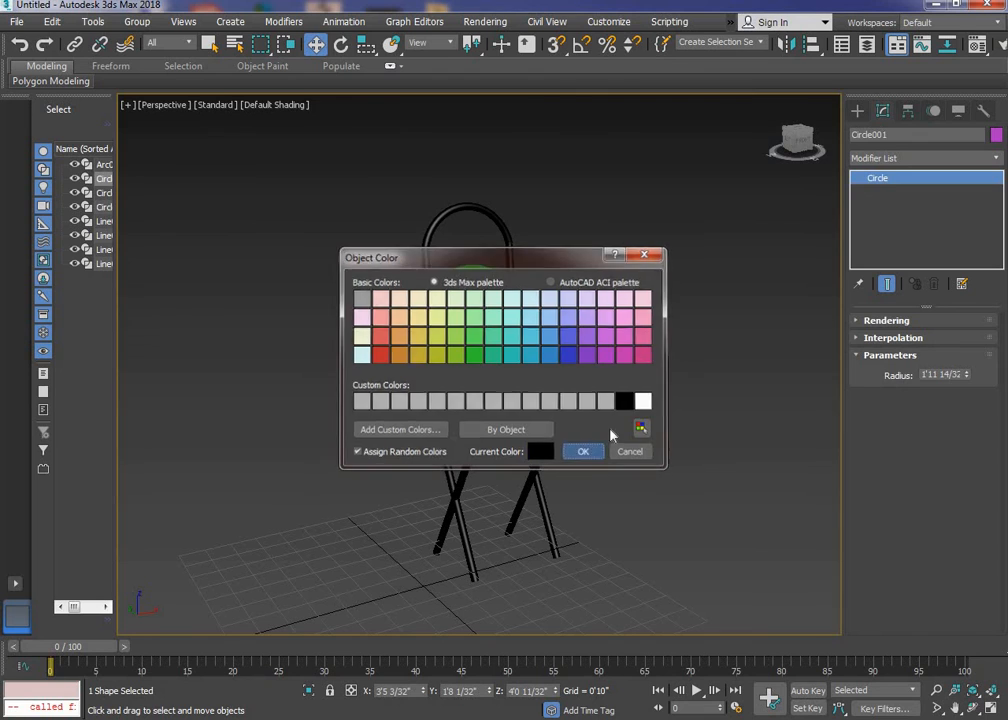
pyautogui.click(583, 452)
pyautogui.click(600, 430)
# Step: Select the seat disc and the backrest disc together and change their object color to light blue
pyautogui.click(529, 417)
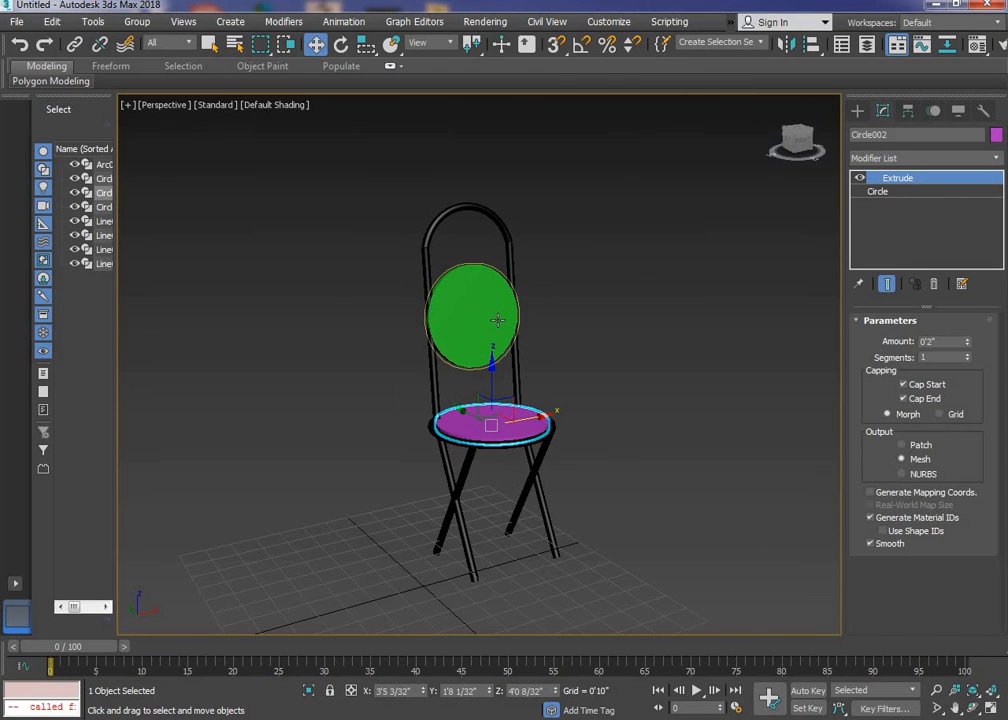
pyautogui.keyDown('ctrl'); pyautogui.click(497, 320); pyautogui.keyUp('ctrl')
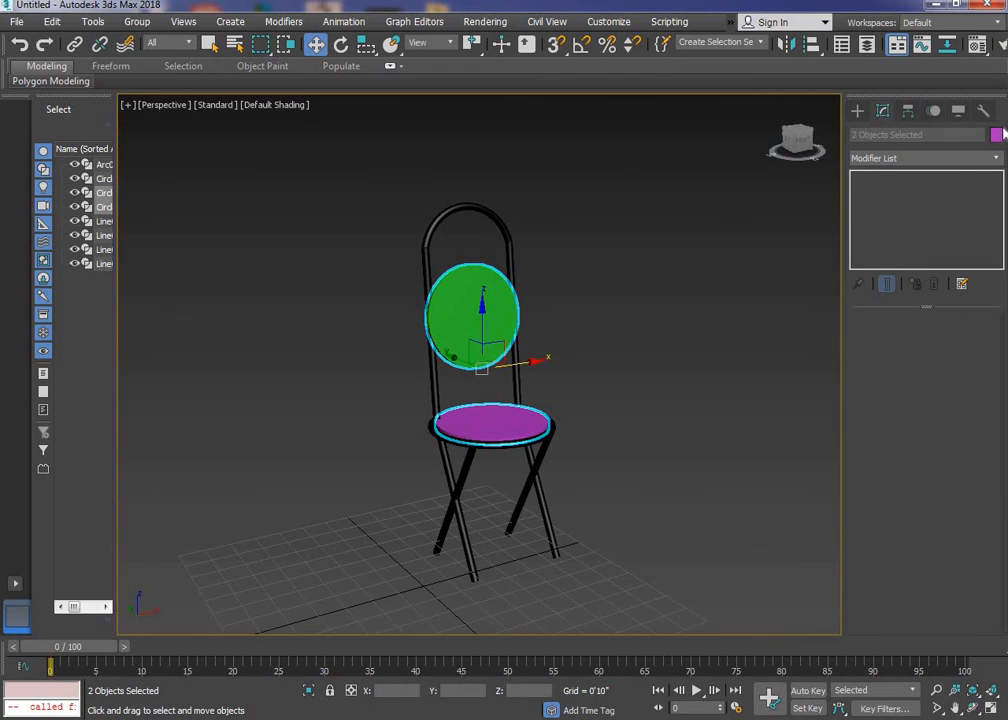
pyautogui.click(996, 135)
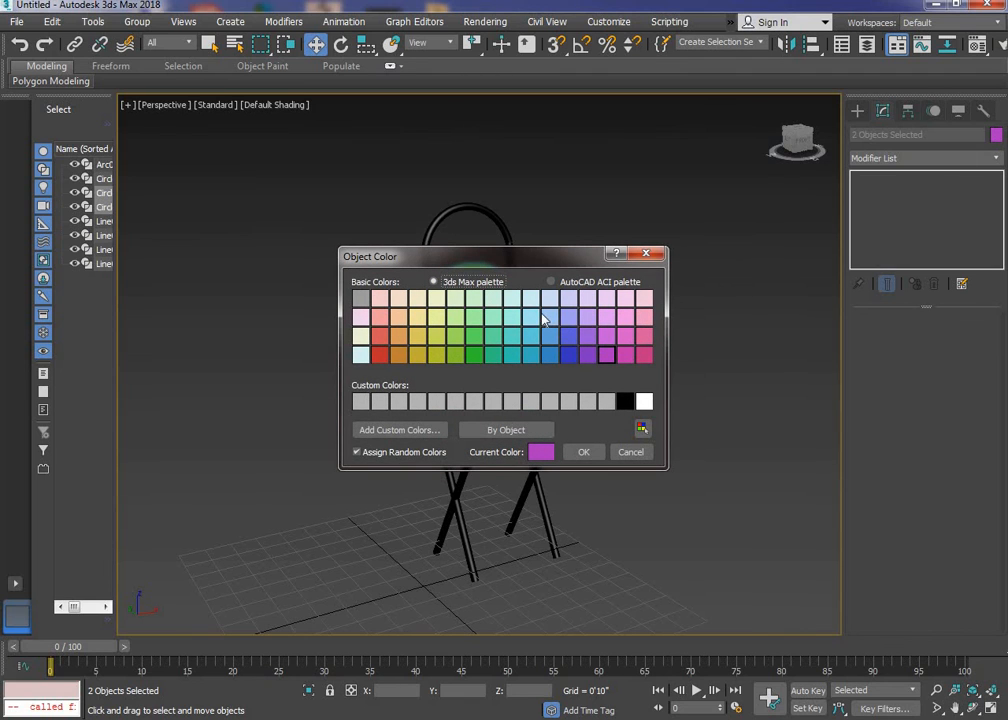
pyautogui.click(549, 317)
pyautogui.click(583, 452)
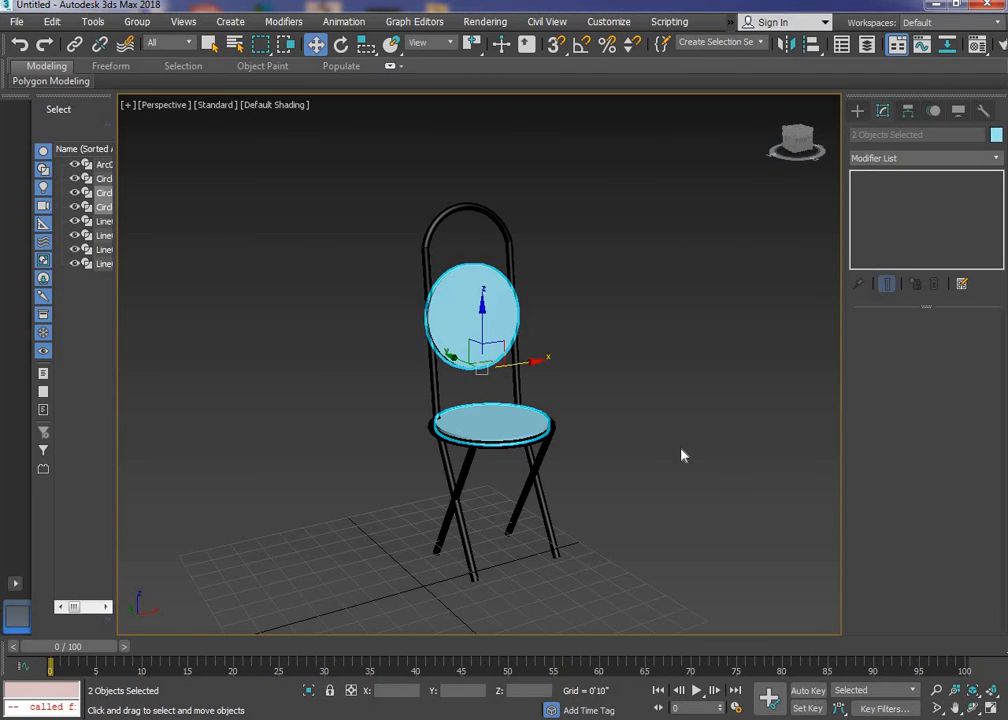
pyautogui.click(682, 453)
pyautogui.scroll(-5, 664, 452)
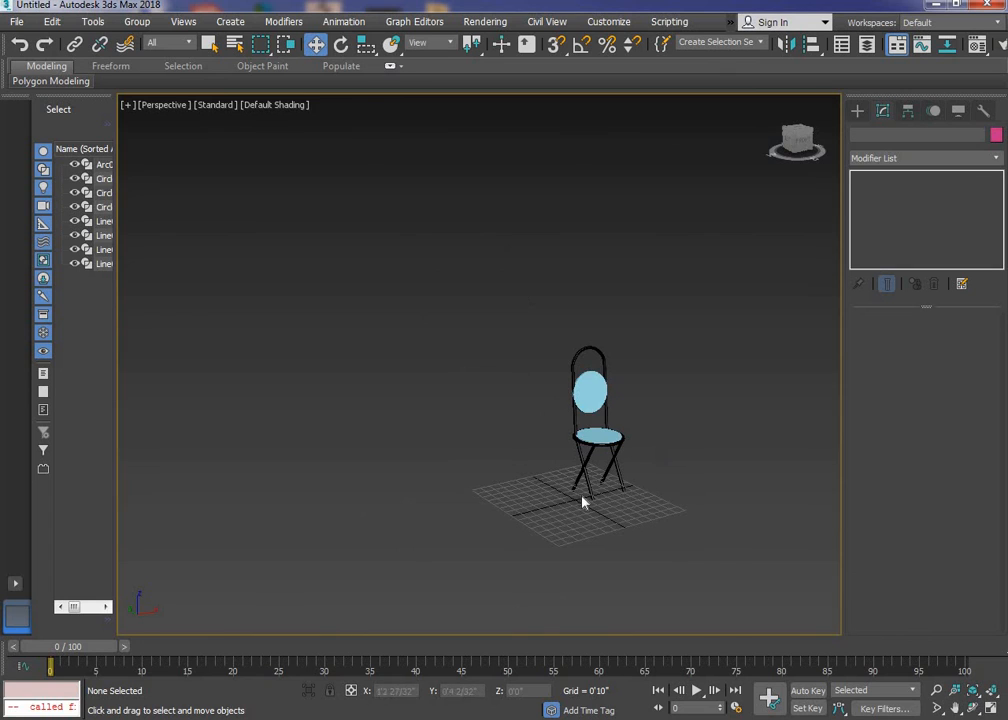
pyautogui.scroll(5, 590, 443)
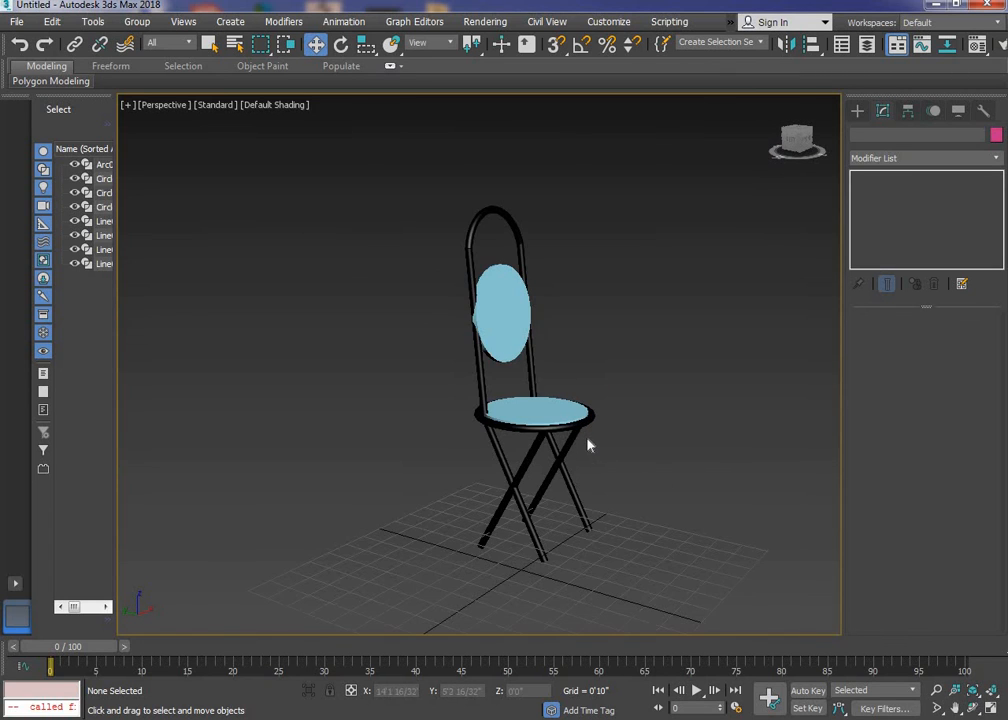
pyautogui.keyDown('alt'); pyautogui.moveTo(625, 531); pyautogui.dragTo(746, 556, button='middle'); pyautogui.keyUp('alt')
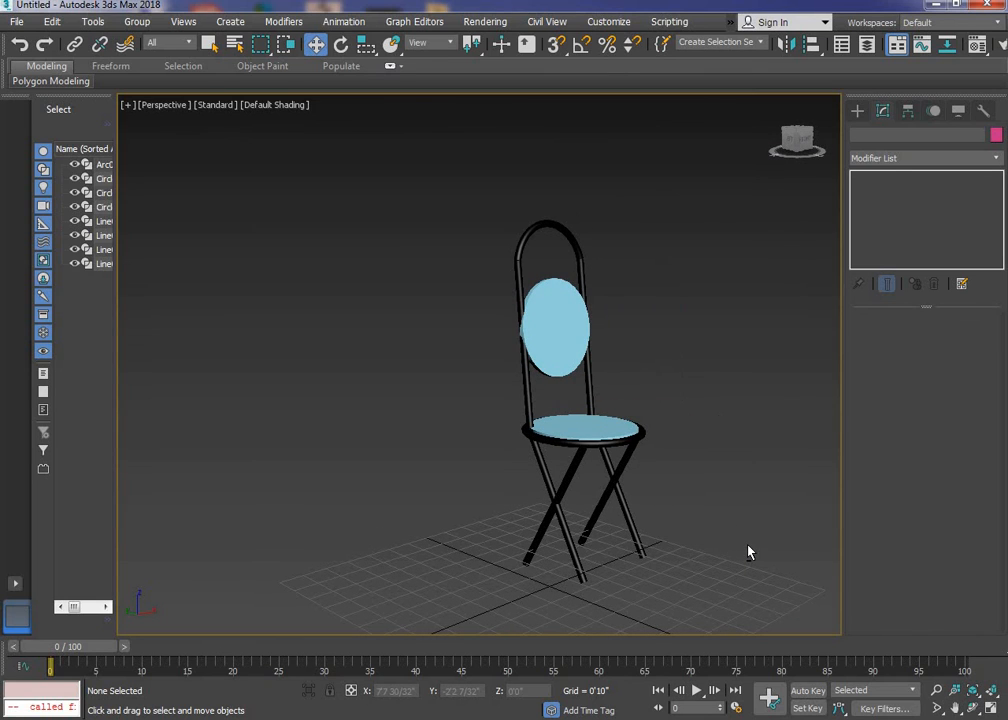